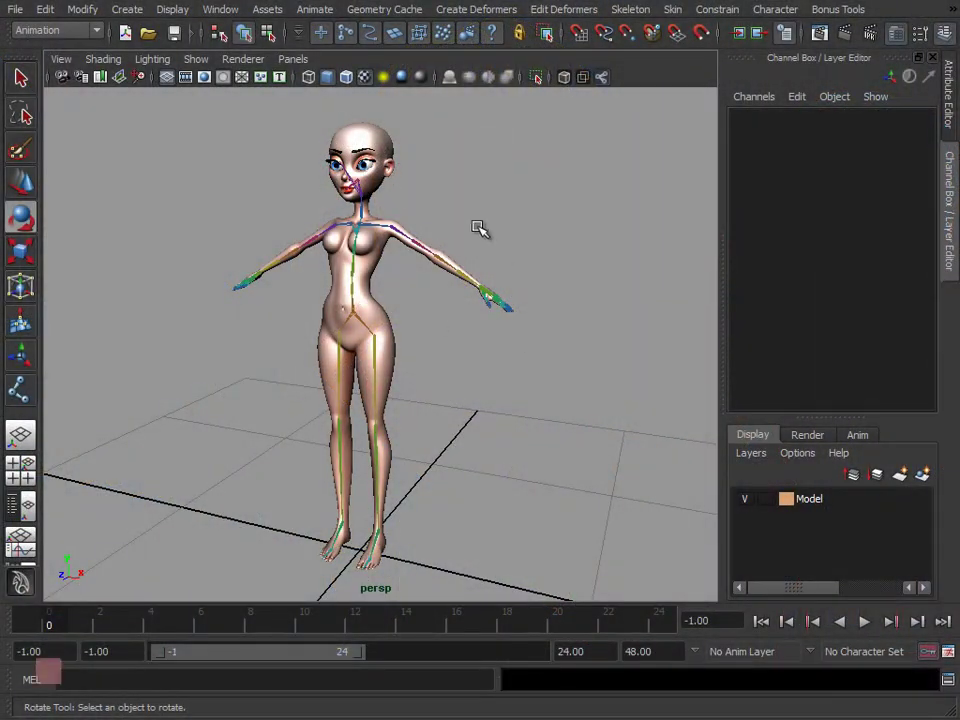
# Try rotating the left hip joint, undo the rotation and clear the selection
pyautogui.keyDown('alt'); pyautogui.moveTo(313, 399); pyautogui.dragTo(466, 374, button='right'); pyautogui.keyUp('alt')
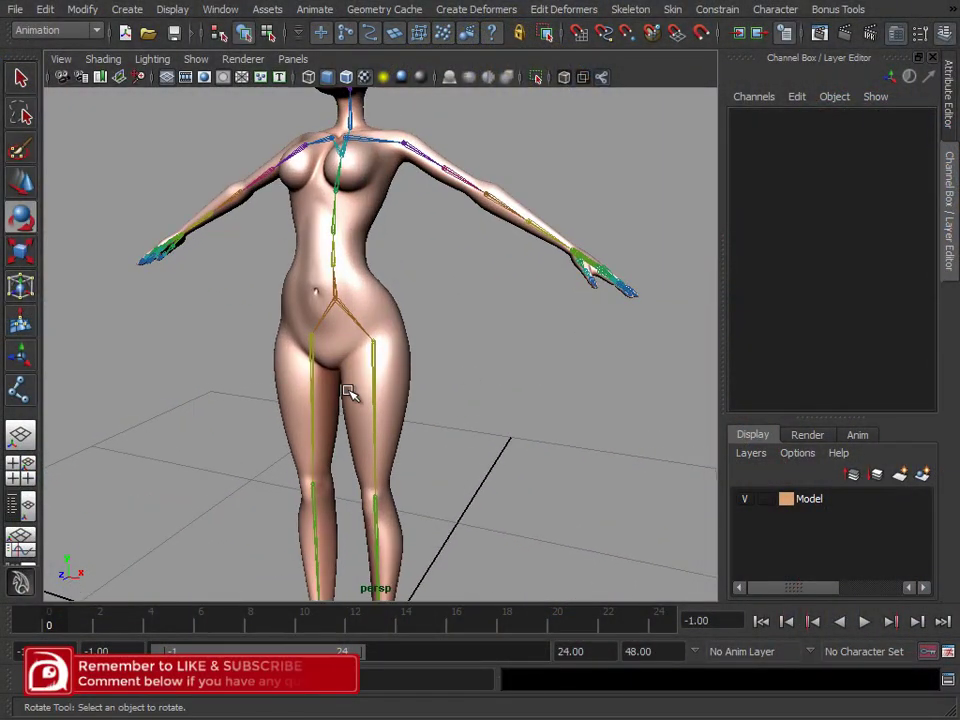
pyautogui.click(373, 394)
pyautogui.keyDown('alt'); pyautogui.moveTo(463, 407); pyautogui.dragTo(402, 402); pyautogui.keyUp('alt')
pyautogui.moveTo(280, 304); pyautogui.dragTo(284, 336)
pyautogui.hotkey('ctrl', 'z')
pyautogui.click(467, 330)
pyautogui.keyDown('alt'); pyautogui.moveTo(467, 330); pyautogui.dragTo(491, 356, button='middle'); pyautogui.keyUp('alt')
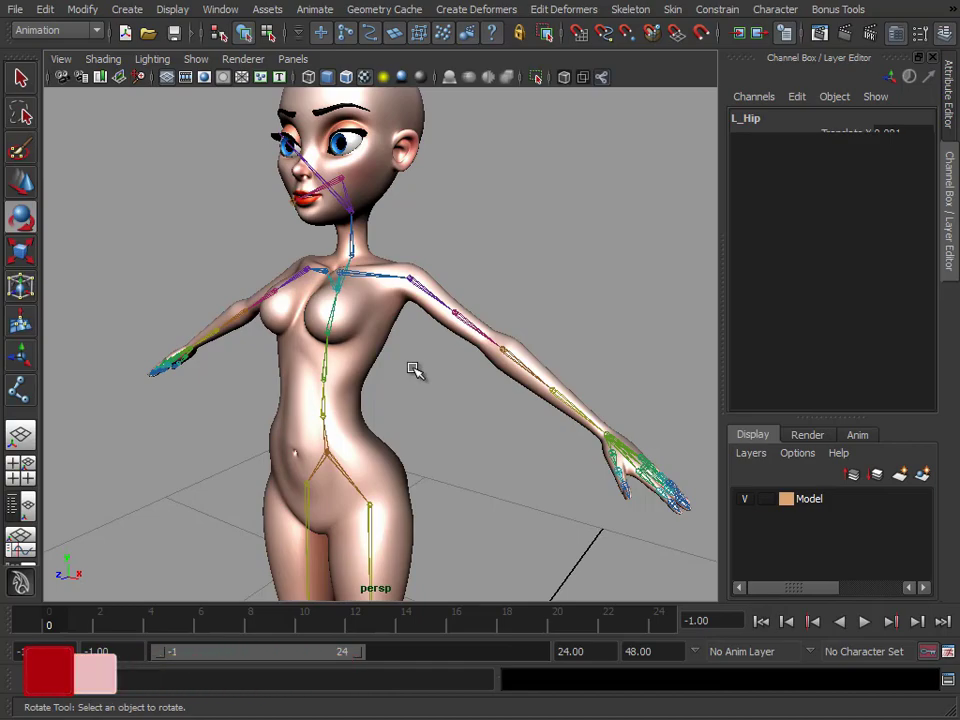
# Select the Actress_Model mesh together with the Root joint and open the Smooth Bind options
pyautogui.click(366, 361)
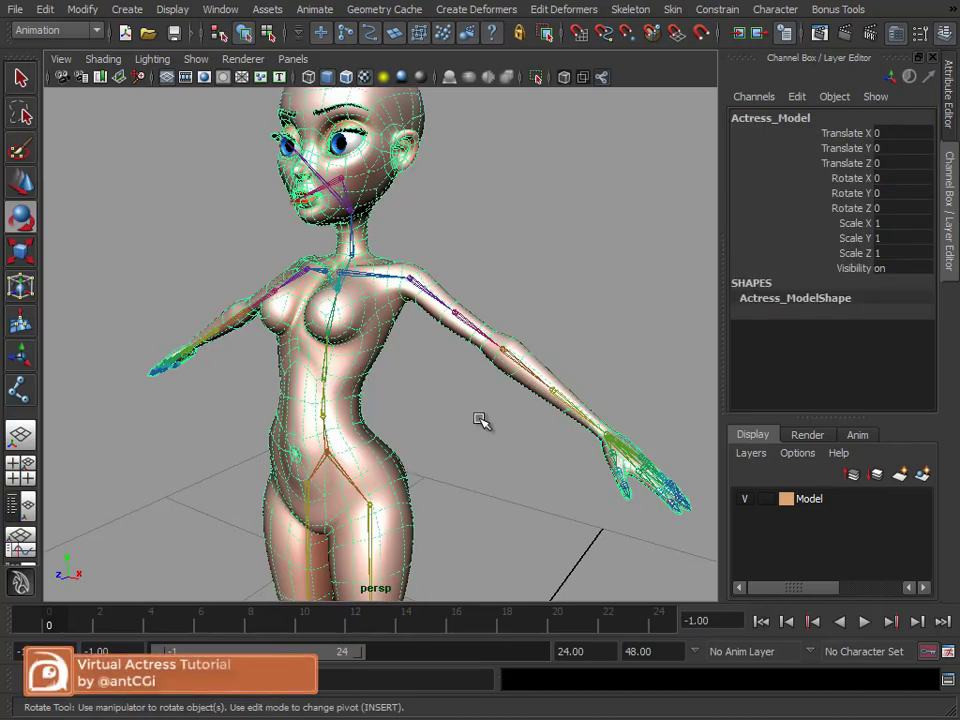
pyautogui.moveTo(482, 420)
pyautogui.keyDown('alt'); pyautogui.mouseDown()
pyautogui.moveTo(446, 418)
pyautogui.moveTo(495, 411)
pyautogui.mouseUp(); pyautogui.keyUp('alt')
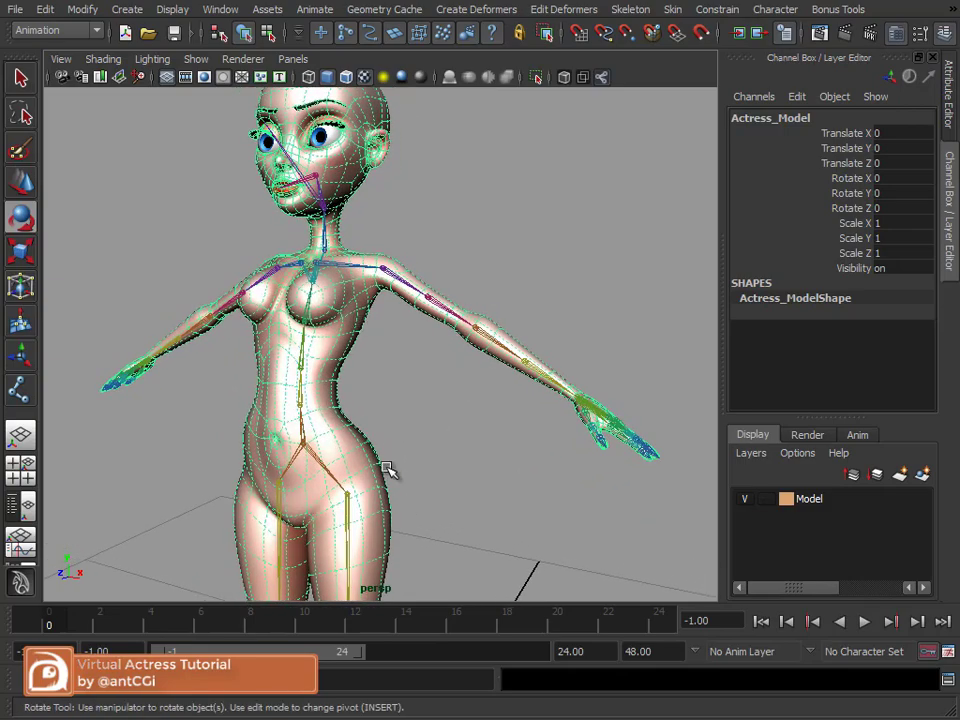
pyautogui.click(305, 446)
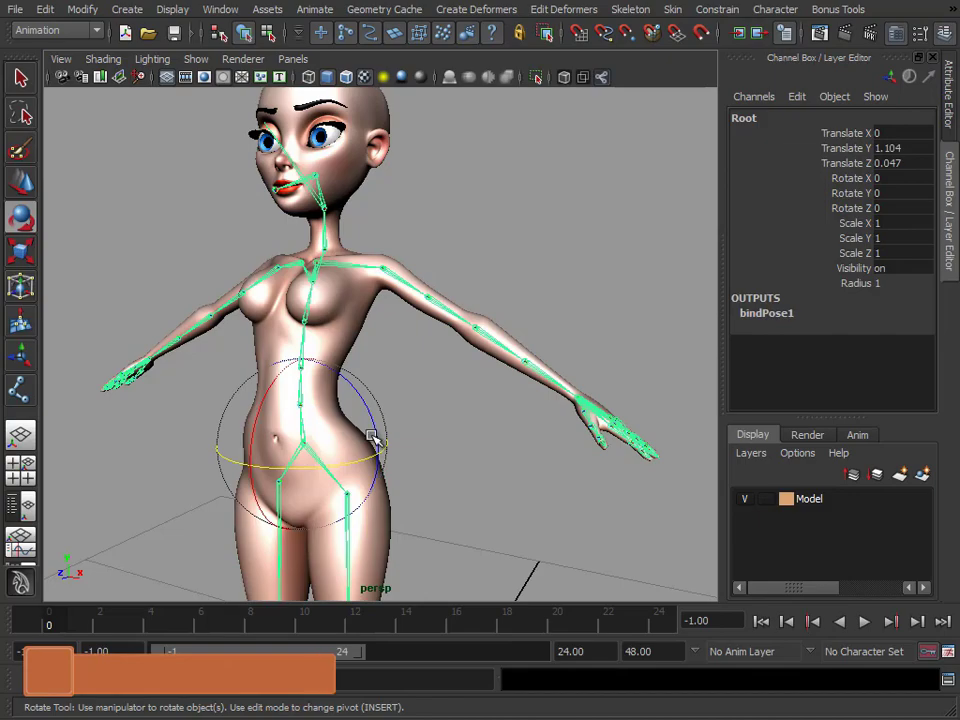
pyautogui.click(365, 318)
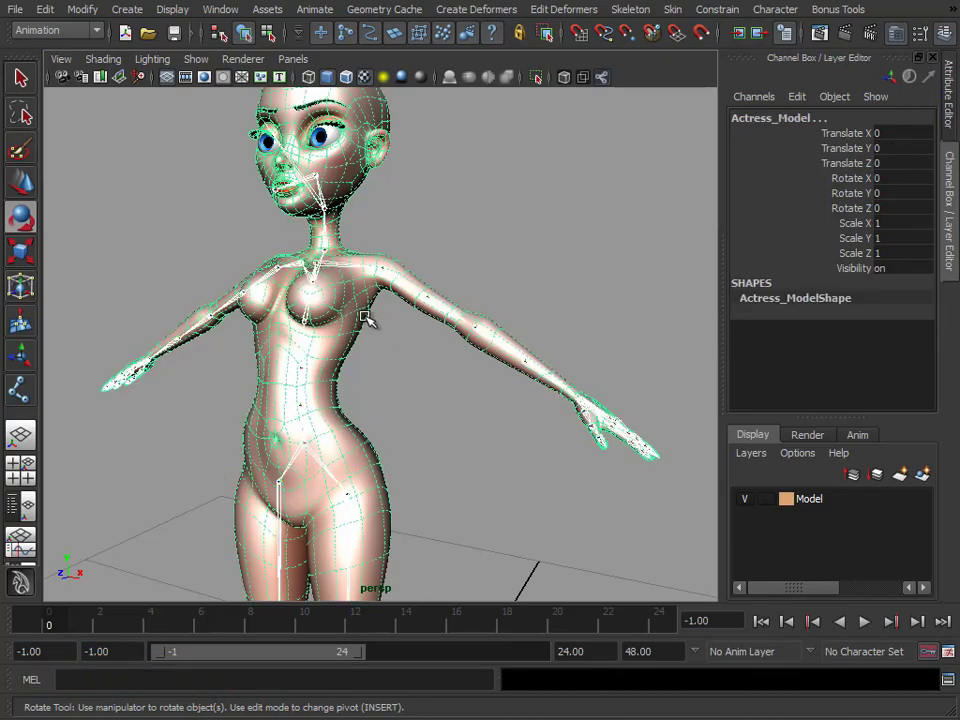
pyautogui.click(676, 12)
pyautogui.moveTo(681, 36)
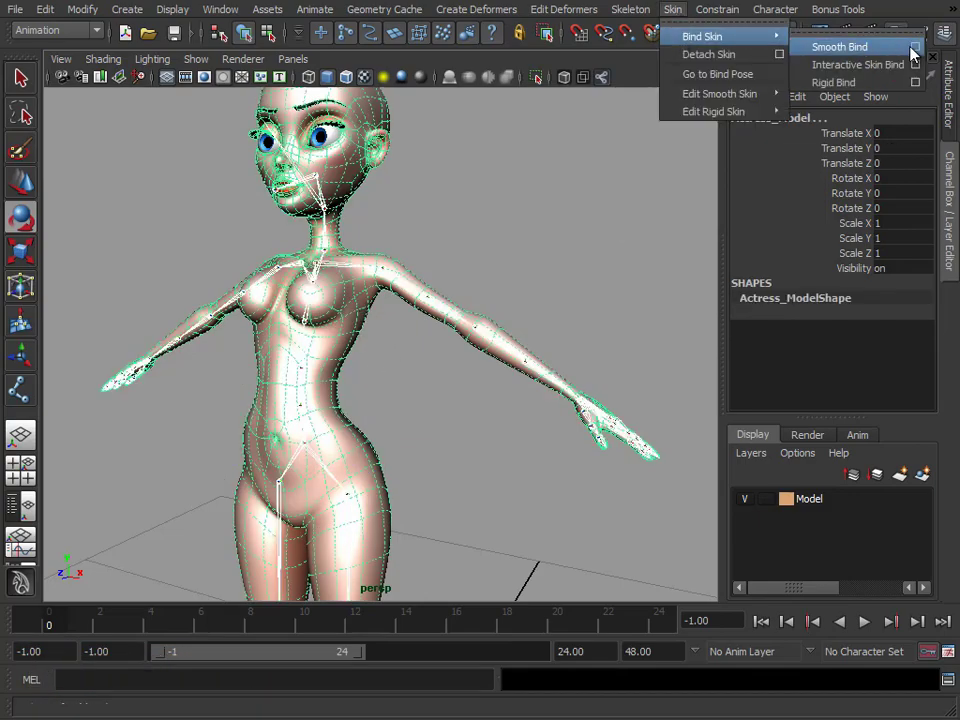
pyautogui.click(915, 46)
pyautogui.moveTo(470, 177); pyautogui.dragTo(643, 93)
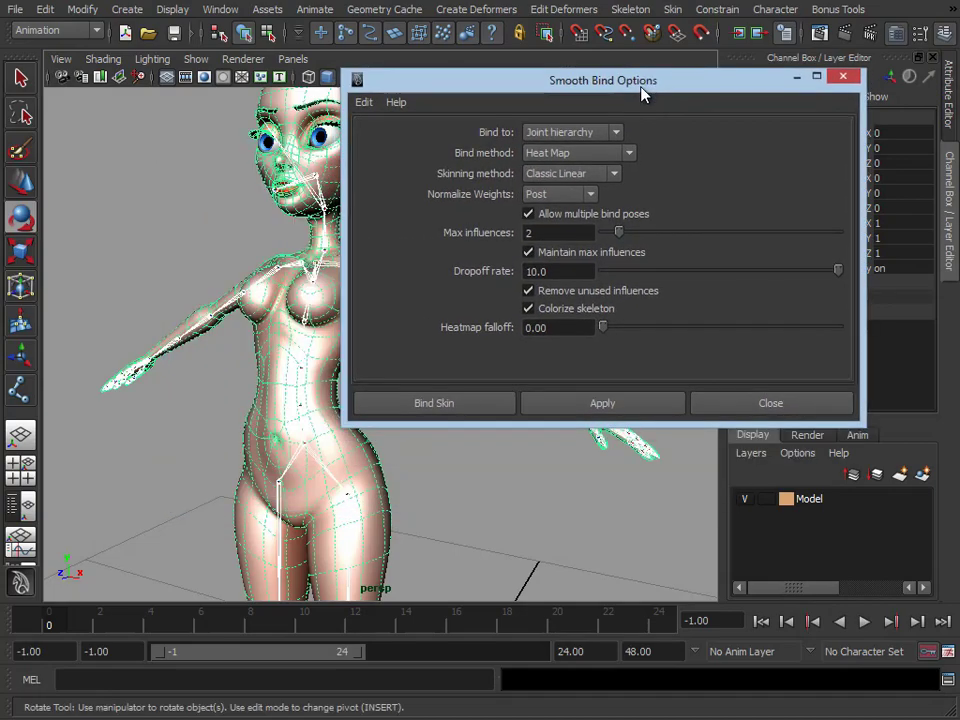
# Reset the Smooth Bind settings to their defaults and set the bind method to Heat Map
pyautogui.click(364, 102)
pyautogui.click(374, 139)
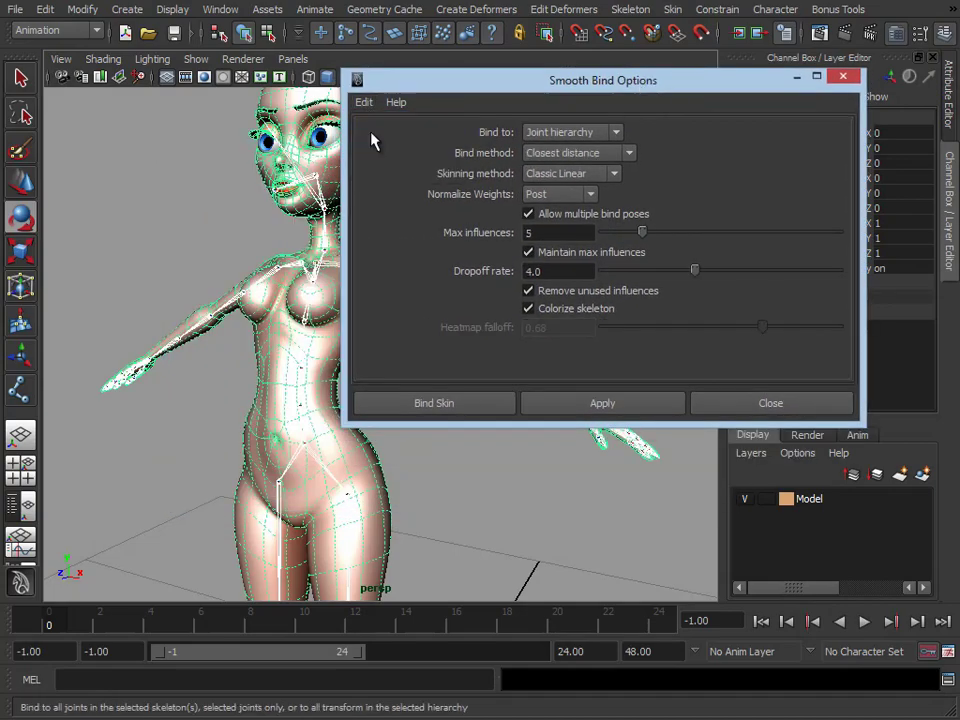
pyautogui.moveTo(518, 88); pyautogui.dragTo(598, 39)
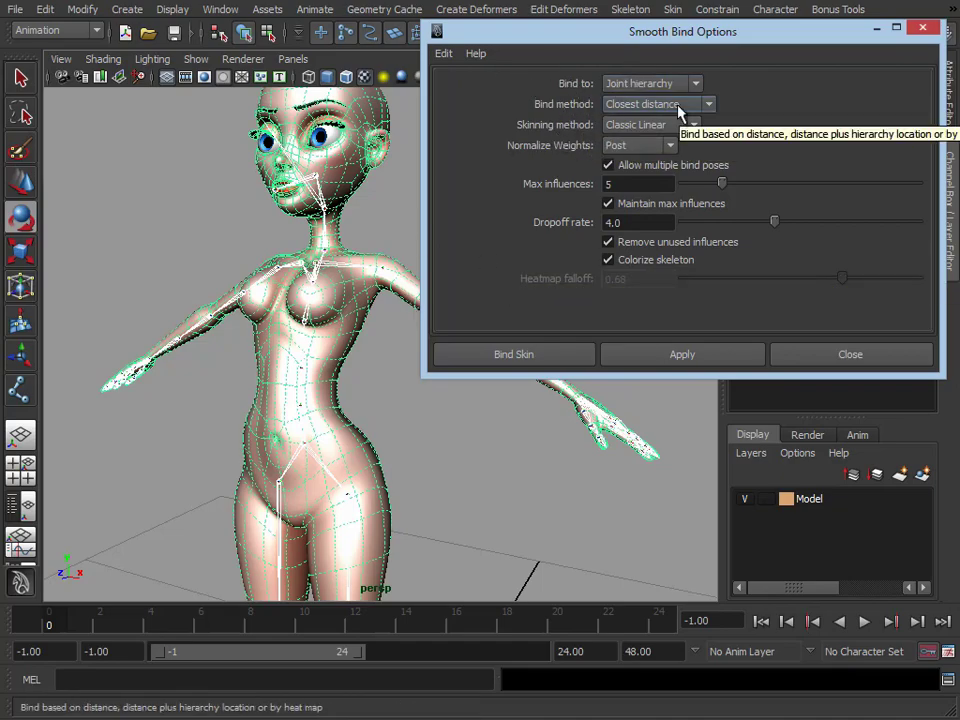
pyautogui.click(606, 105)
pyautogui.click(648, 146)
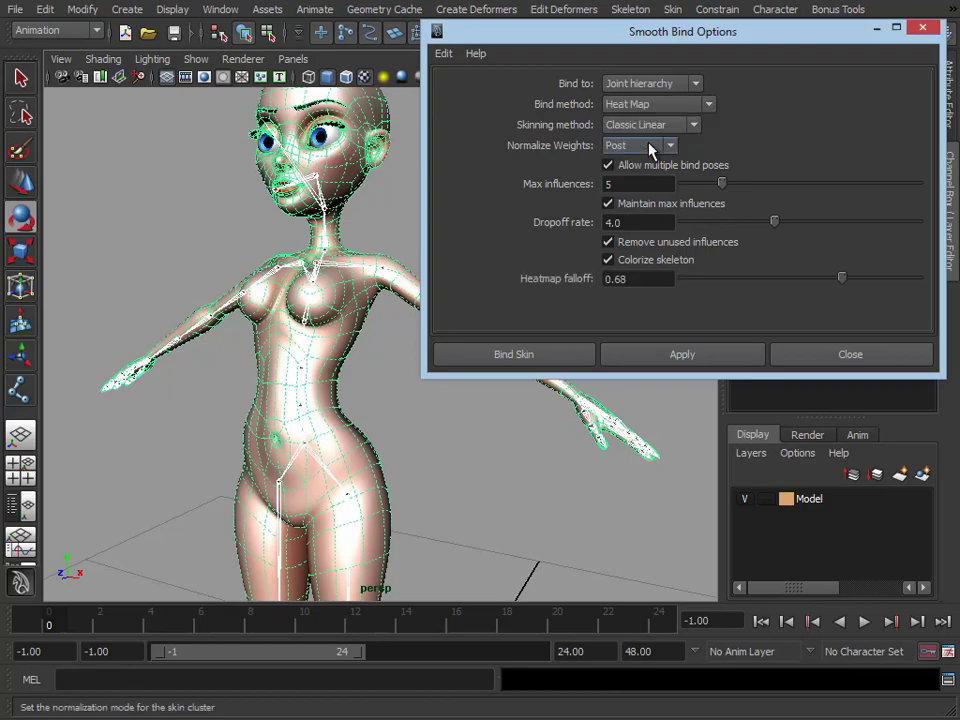
# Choose Joint hierarchy as the bind target, and set max influences to 2 and the dropoff rate to 10.0
pyautogui.keyDown('alt'); pyautogui.moveTo(300, 300); pyautogui.dragTo(322, 318); pyautogui.keyUp('alt')
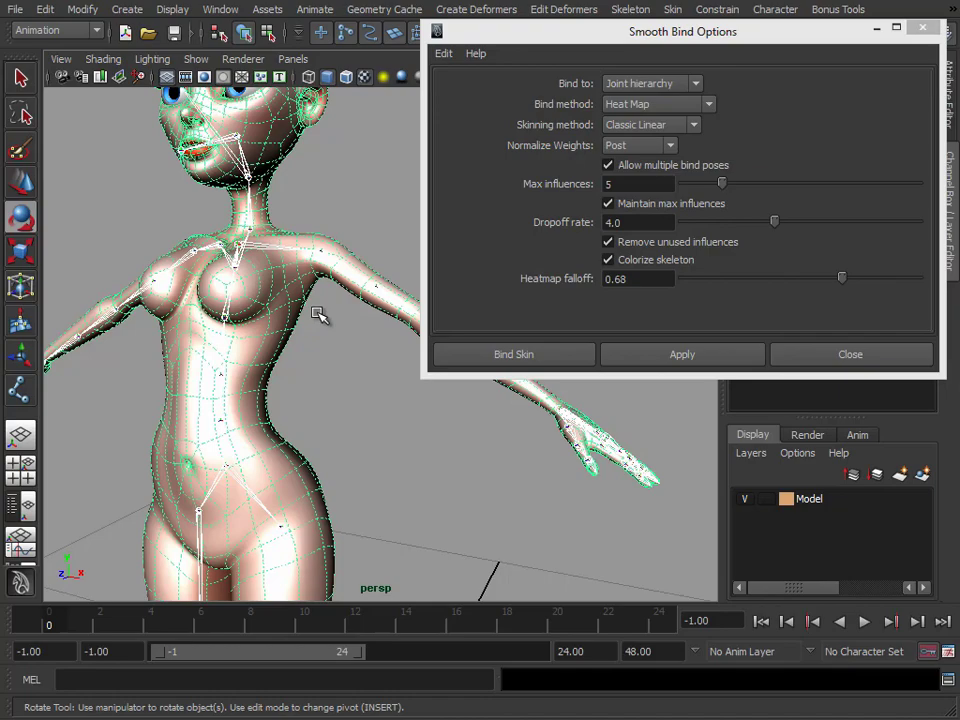
pyautogui.keyDown('alt'); pyautogui.moveTo(318, 315); pyautogui.dragTo(274, 326); pyautogui.keyUp('alt')
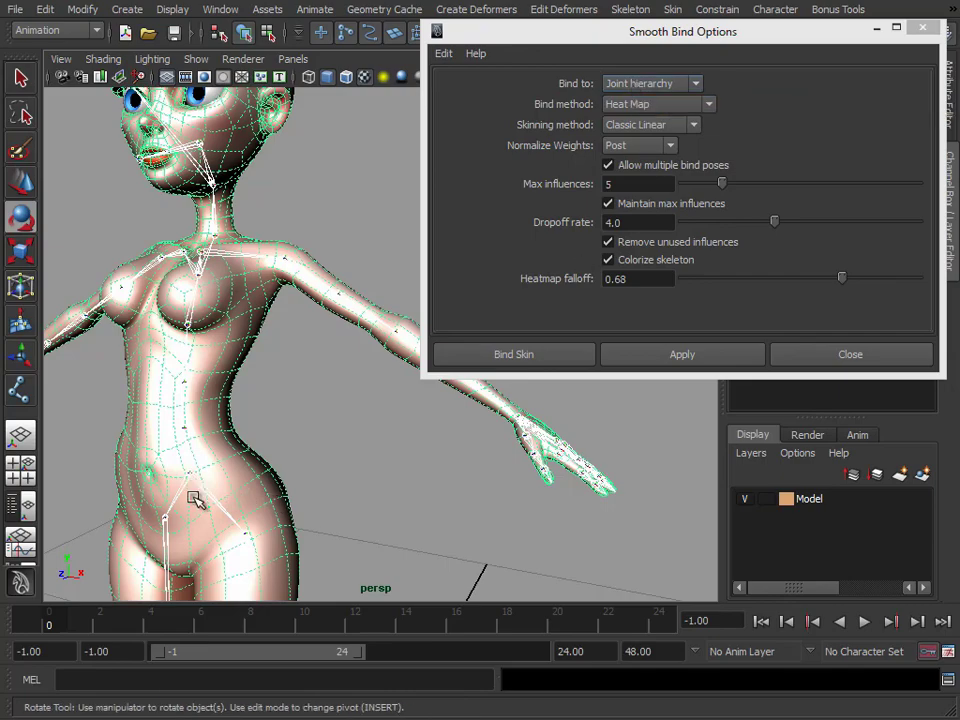
pyautogui.click(650, 84)
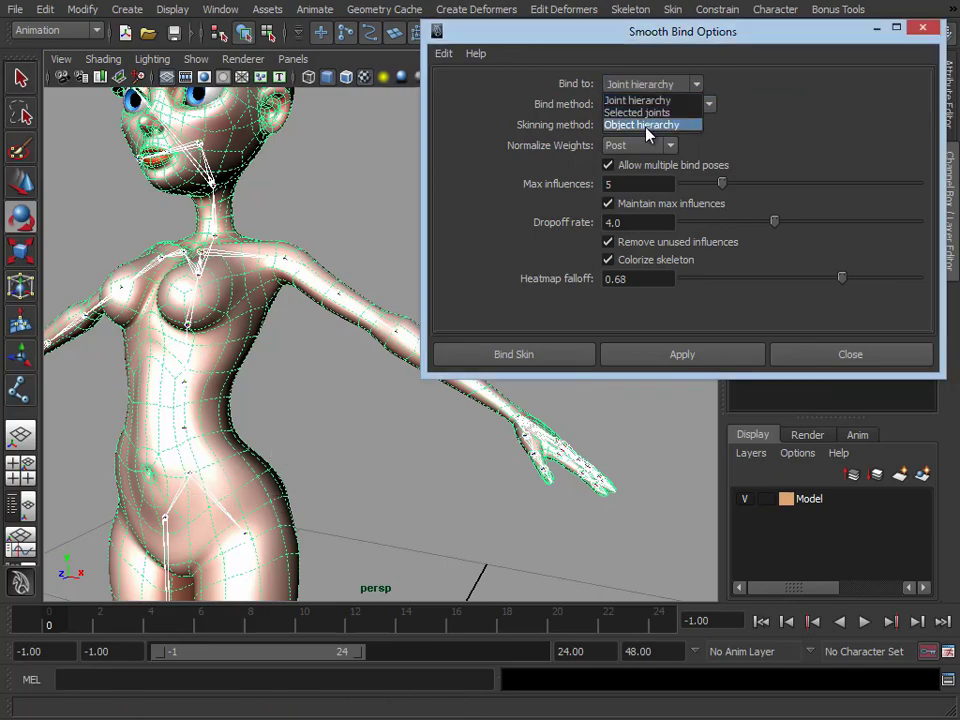
pyautogui.click(648, 102)
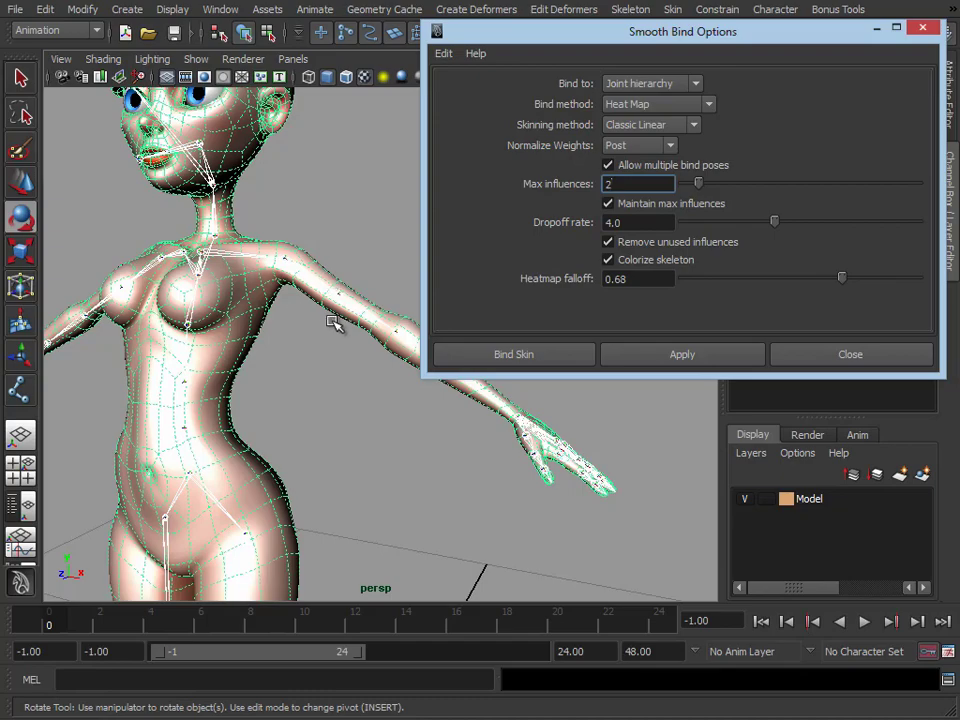
pyautogui.press('Tab')
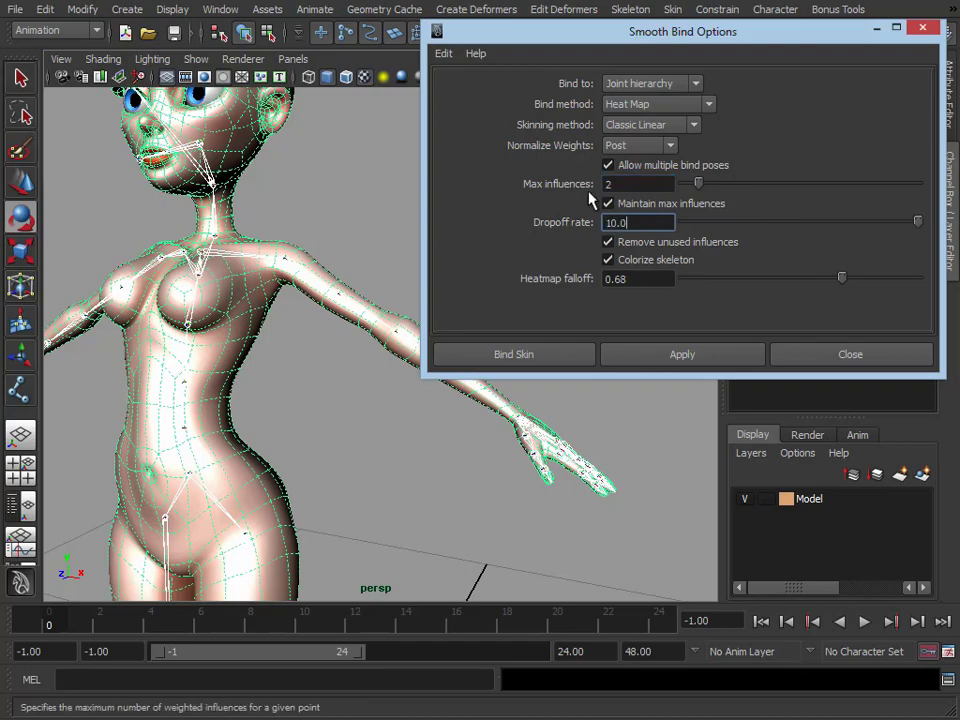
# Apply the smooth bind, continuing despite the non-manifold geometry, and minimise the bind options window
pyautogui.keyDown('alt'); pyautogui.moveTo(314, 305); pyautogui.dragTo(332, 306); pyautogui.keyUp('alt')
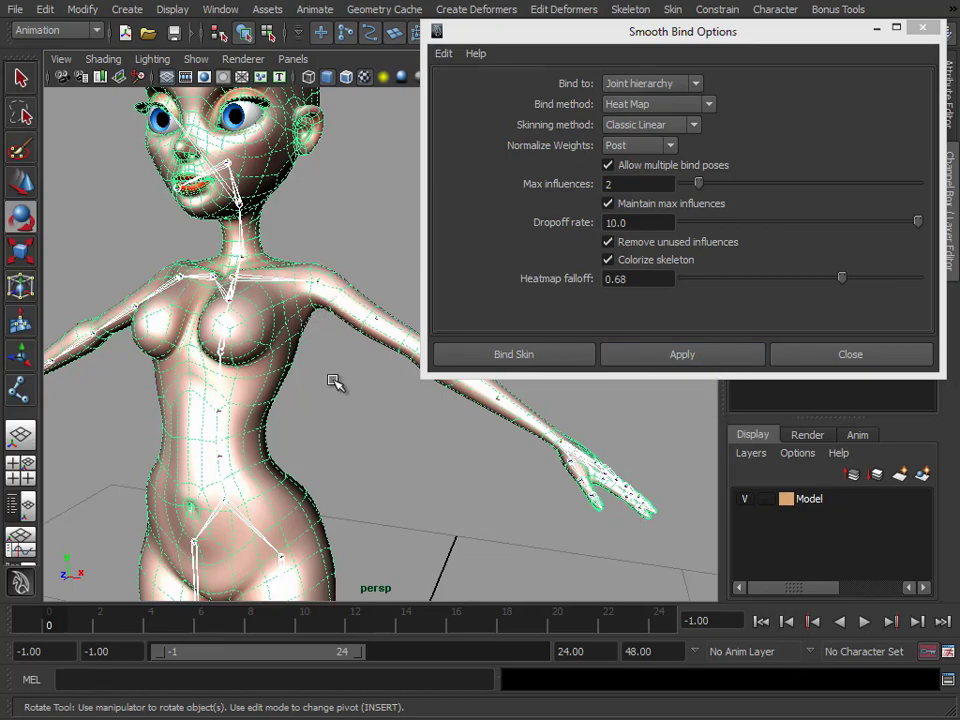
pyautogui.keyDown('alt'); pyautogui.moveTo(335, 382); pyautogui.dragTo(245, 388); pyautogui.keyUp('alt')
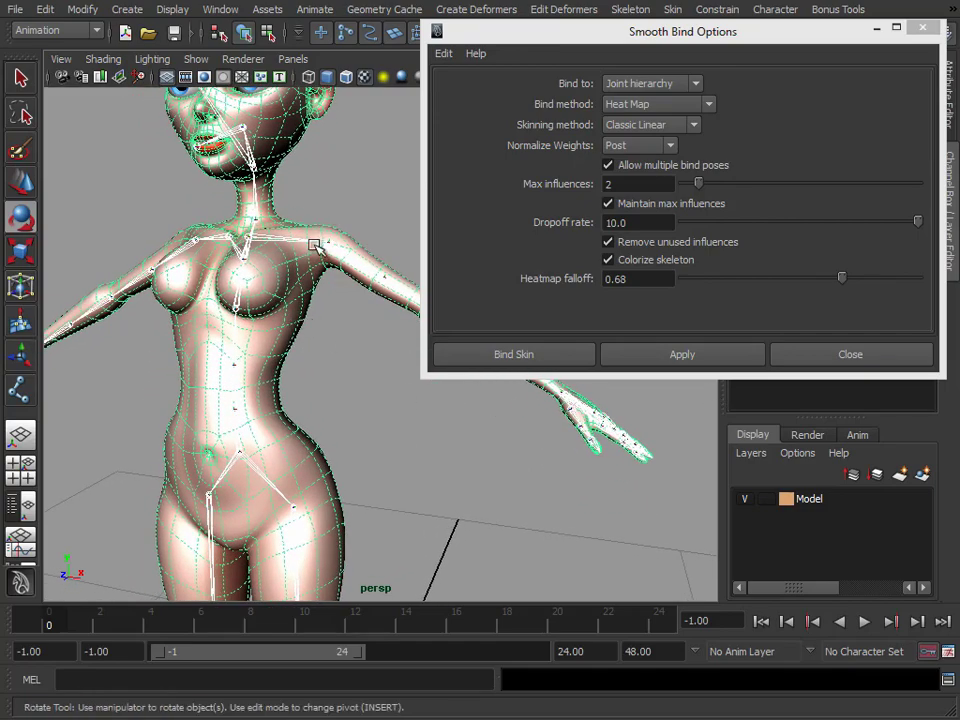
pyautogui.click(686, 356)
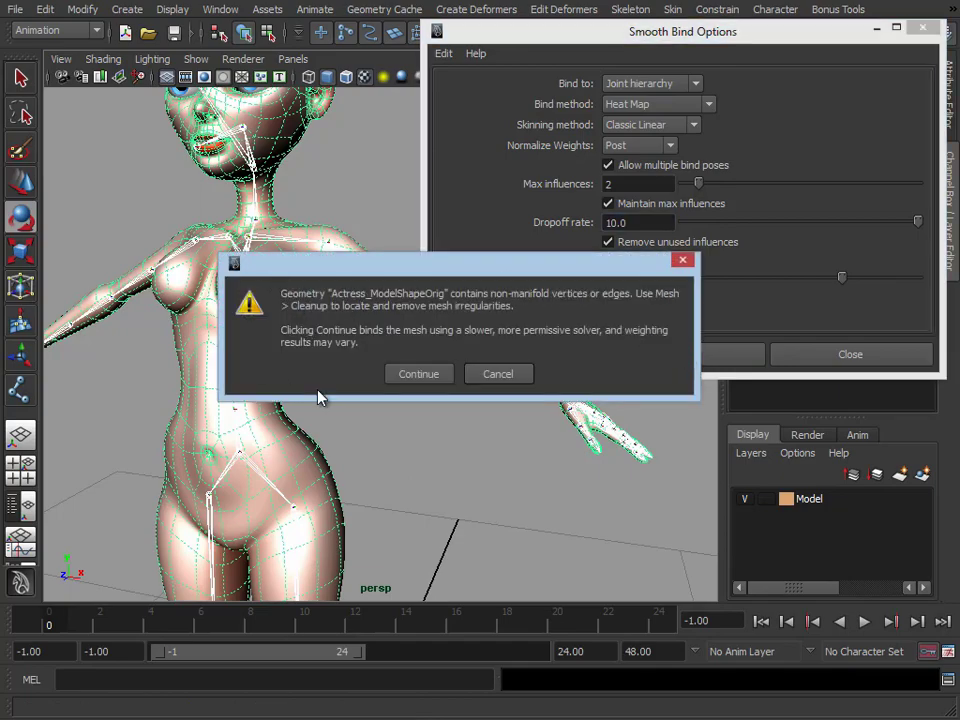
pyautogui.click(413, 374)
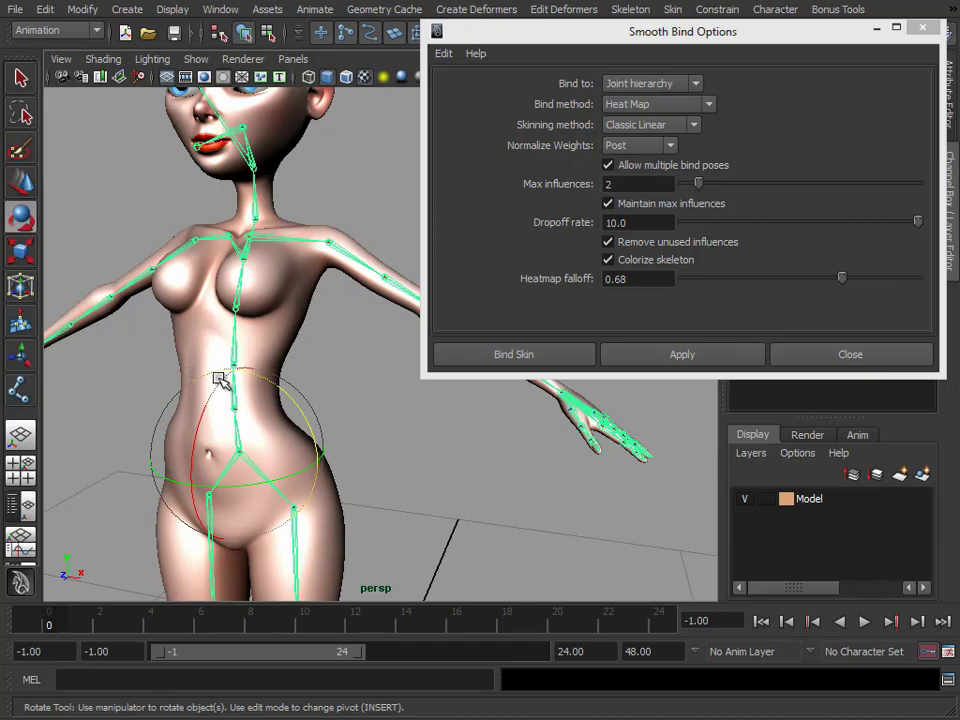
pyautogui.click(876, 27)
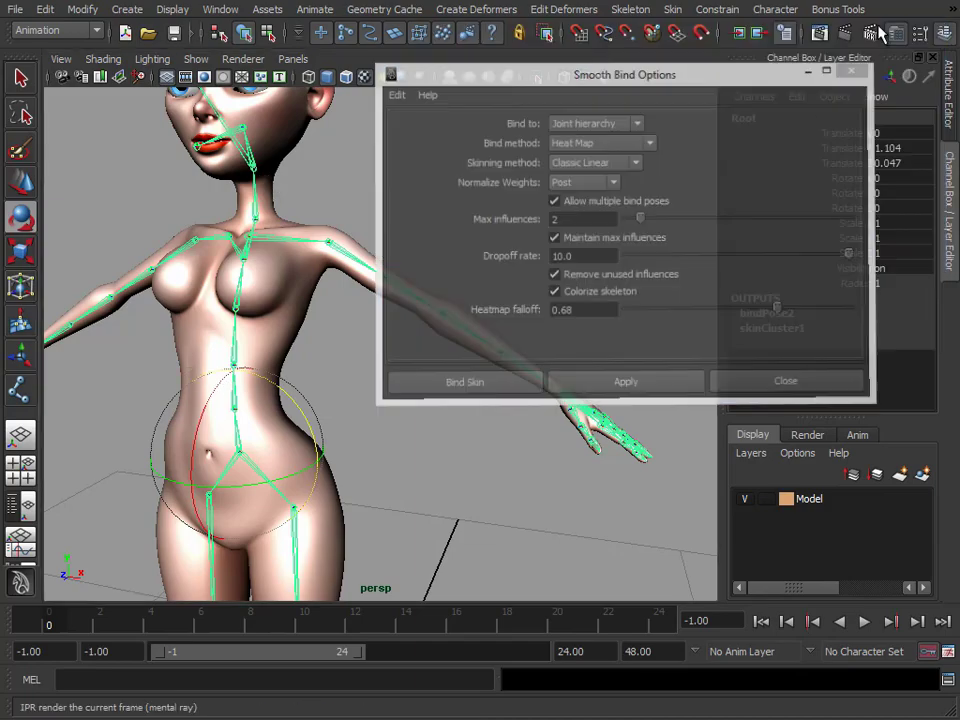
# Rotate the left shoulder joint about Z to about -32.6 degrees to lower the arm and test the skinning
pyautogui.keyDown('alt'); pyautogui.moveTo(281, 266); pyautogui.dragTo(321, 266, button='right'); pyautogui.keyUp('alt')
pyautogui.keyDown('alt'); pyautogui.moveTo(321, 266); pyautogui.dragTo(349, 330, button='middle'); pyautogui.keyUp('alt')
pyautogui.keyDown('alt'); pyautogui.moveTo(340, 289); pyautogui.dragTo(403, 287, button='right'); pyautogui.keyUp('alt')
pyautogui.keyDown('alt'); pyautogui.moveTo(403, 287); pyautogui.dragTo(415, 283); pyautogui.keyUp('alt')
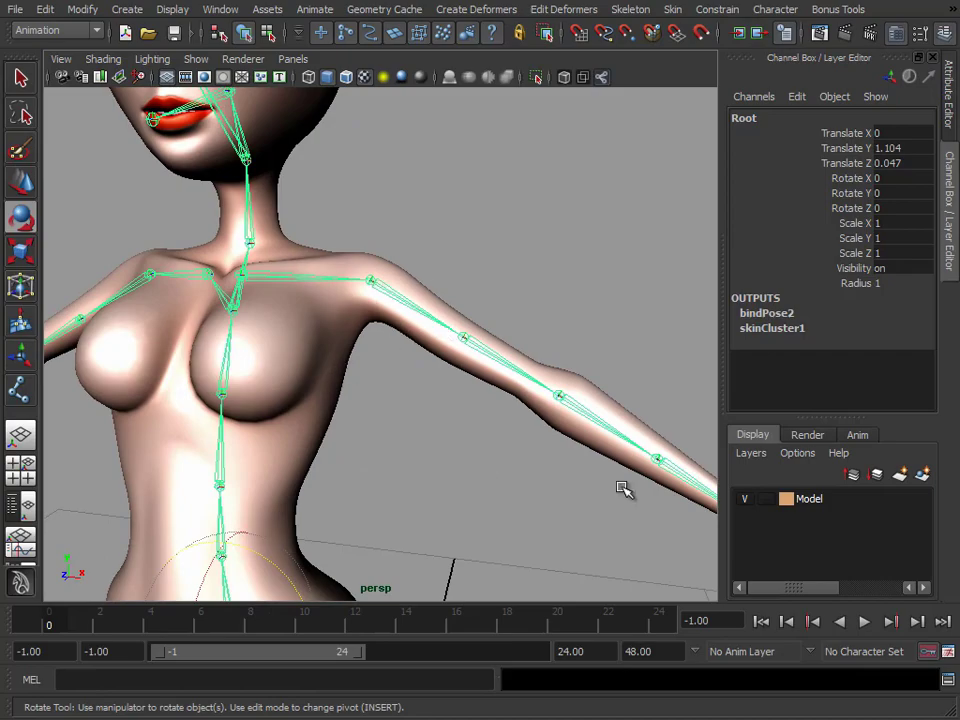
pyautogui.keyDown('alt'); pyautogui.moveTo(624, 489); pyautogui.dragTo(594, 469); pyautogui.keyUp('alt')
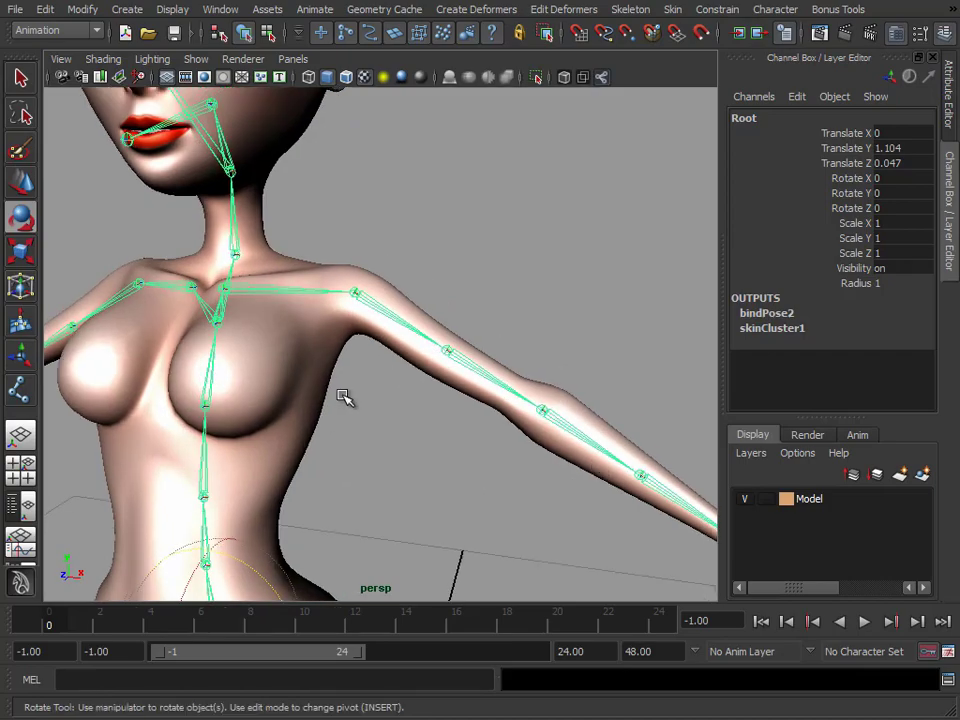
pyautogui.click(386, 308)
pyautogui.keyDown('alt'); pyautogui.moveTo(386, 308); pyautogui.dragTo(416, 350); pyautogui.keyUp('alt')
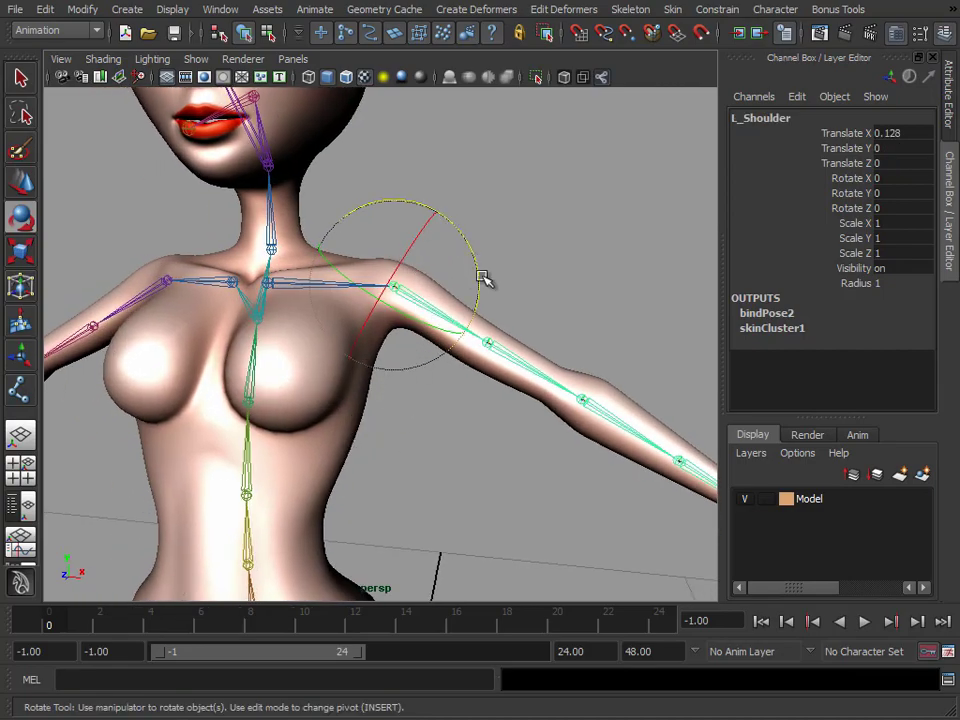
pyautogui.moveTo(477, 265); pyautogui.dragTo(376, 312)
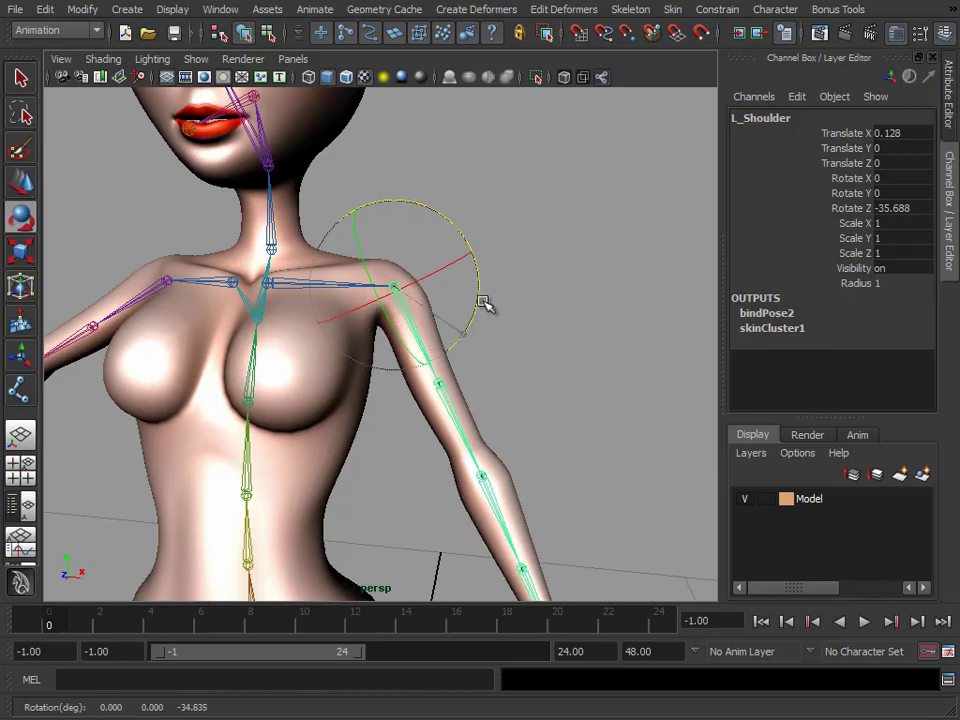
pyautogui.moveTo(489, 304); pyautogui.dragTo(438, 403)
pyautogui.keyDown('alt'); pyautogui.moveTo(394, 417); pyautogui.dragTo(350, 420, button='right'); pyautogui.keyUp('alt')
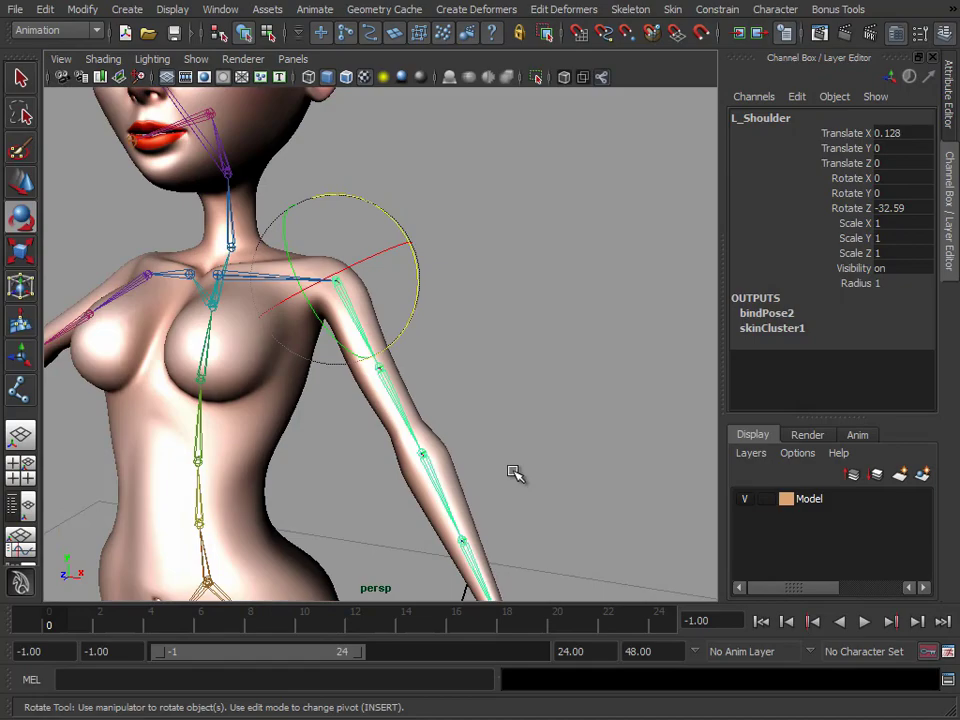
# Test the left elbow joint by rotating it about -47 degrees around Y, and undo the rotation
pyautogui.keyDown('alt'); pyautogui.moveTo(514, 473); pyautogui.dragTo(540, 311, button='middle'); pyautogui.keyUp('alt')
pyautogui.keyDown('alt'); pyautogui.moveTo(540, 311); pyautogui.dragTo(440, 315); pyautogui.keyUp('alt')
pyautogui.keyDown('alt'); pyautogui.moveTo(480, 315); pyautogui.dragTo(540, 316, button='right'); pyautogui.keyUp('alt')
pyautogui.click(338, 342)
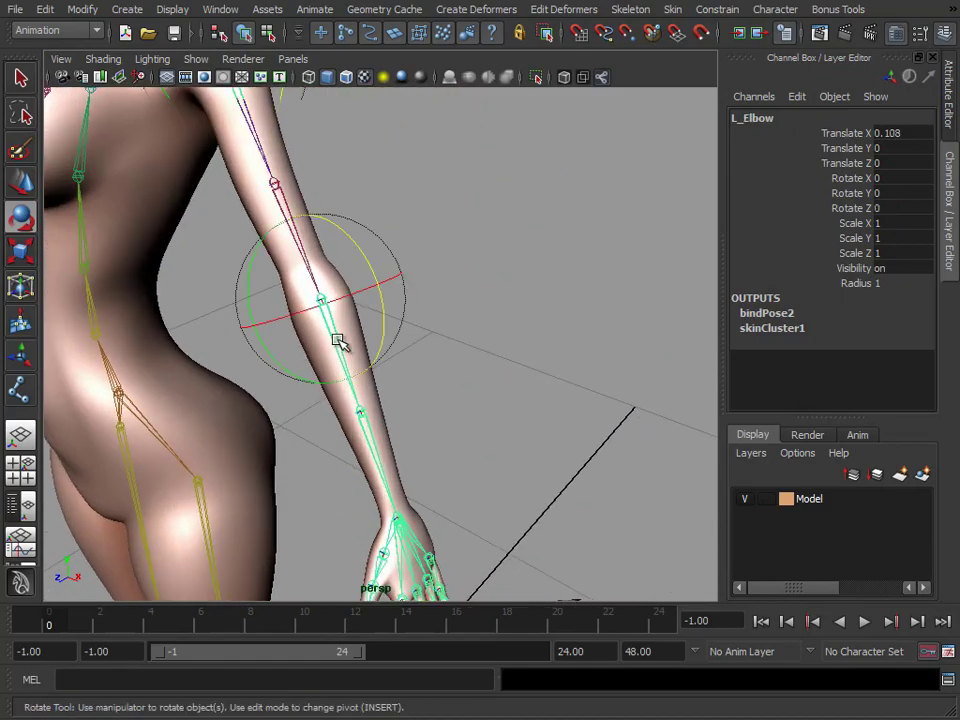
pyautogui.moveTo(274, 362); pyautogui.dragTo(265, 318)
pyautogui.hotkey('ctrl', 'z')
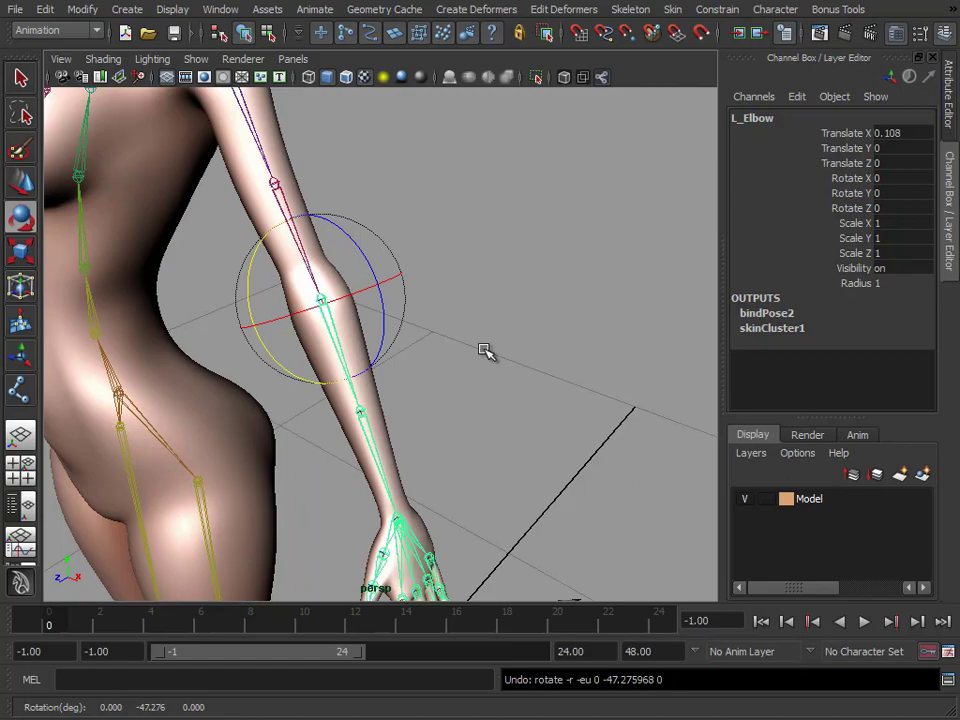
# Test the left shoulder twist joint by rotating it about 30 degrees around X, and undo the rotation
pyautogui.keyDown('alt'); pyautogui.moveTo(396, 258); pyautogui.dragTo(520, 285, button='middle'); pyautogui.keyUp('alt')
pyautogui.click(345, 276)
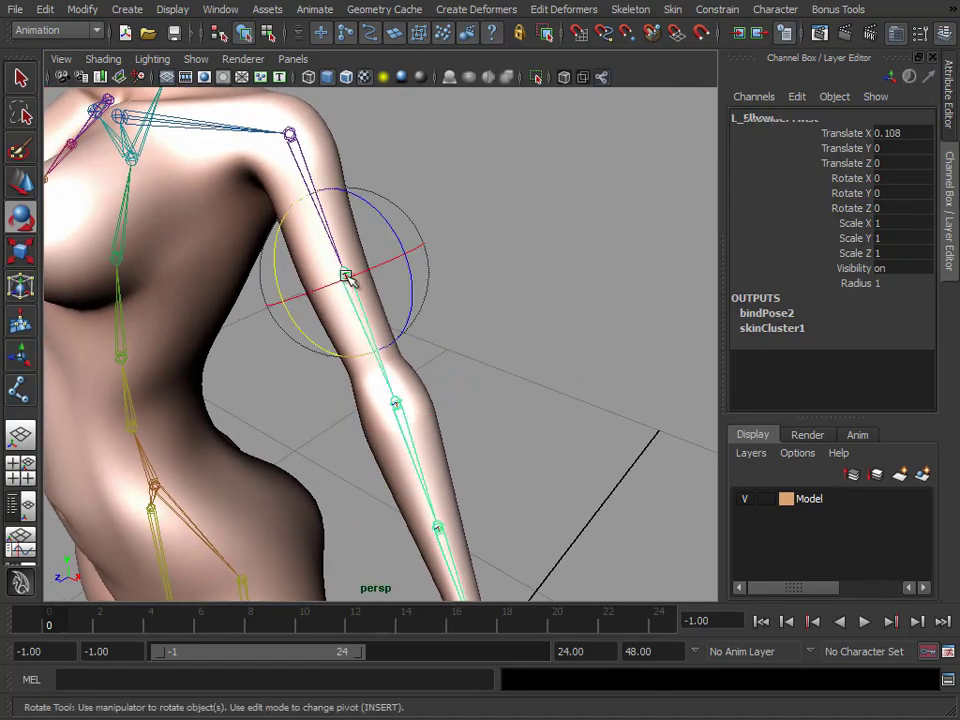
pyautogui.moveTo(290, 291); pyautogui.dragTo(347, 310)
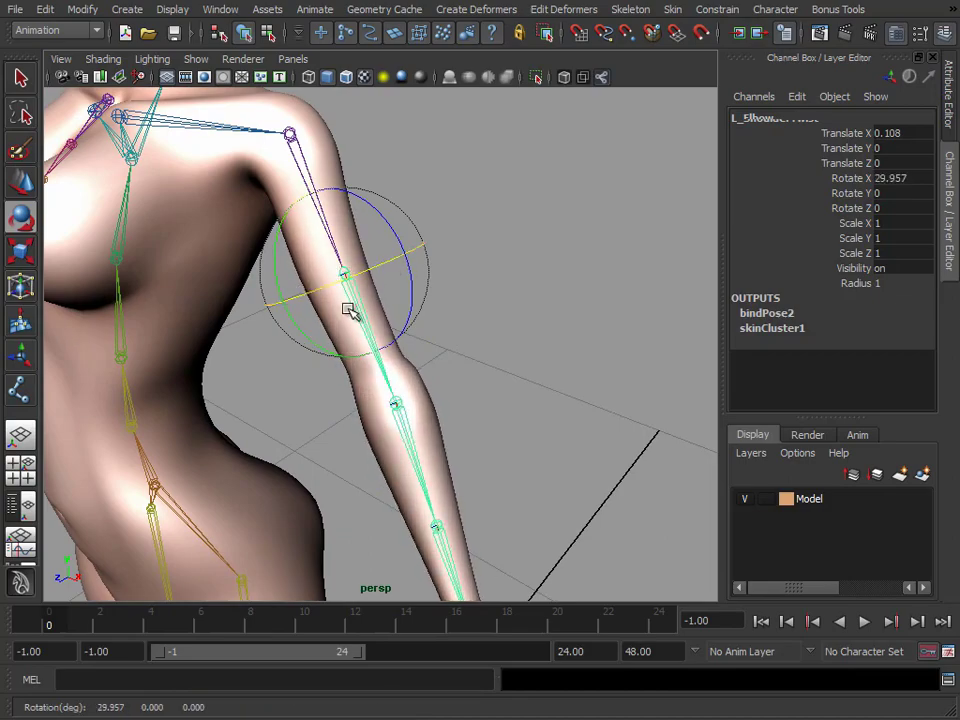
pyautogui.hotkey('ctrl', 'z')
# Examine how the bound mesh deforms around the left hand and its fingers
pyautogui.keyDown('alt'); pyautogui.moveTo(546, 444); pyautogui.dragTo(590, 394, button='middle'); pyautogui.keyUp('alt')
pyautogui.keyDown('alt'); pyautogui.moveTo(590, 394); pyautogui.dragTo(506, 422, button='right'); pyautogui.keyUp('alt')
pyautogui.keyDown('alt'); pyautogui.moveTo(506, 422); pyautogui.dragTo(461, 349, button='middle'); pyautogui.keyUp('alt')
pyautogui.keyDown('alt'); pyautogui.moveTo(461, 349); pyautogui.dragTo(560, 350, button='right'); pyautogui.keyUp('alt')
pyautogui.keyDown('alt'); pyautogui.moveTo(560, 350); pyautogui.dragTo(523, 364, button='middle'); pyautogui.keyUp('alt')
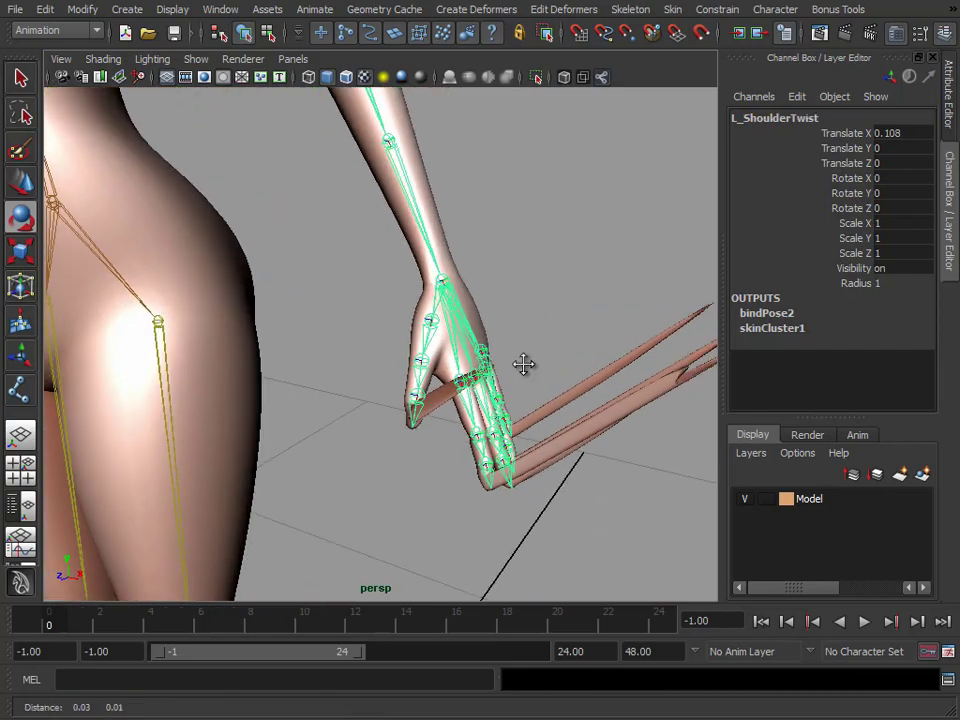
pyautogui.keyDown('alt'); pyautogui.moveTo(516, 366); pyautogui.dragTo(474, 381); pyautogui.keyUp('alt')
pyautogui.keyDown('alt'); pyautogui.moveTo(474, 381); pyautogui.dragTo(600, 318, button='middle'); pyautogui.keyUp('alt')
pyautogui.keyDown('alt'); pyautogui.moveTo(405, 345); pyautogui.dragTo(490, 355, button='right'); pyautogui.keyUp('alt')
# Test the left wrist joint by rotating it about 43.5 degrees around Z, inspect the hand, and undo the rotation
pyautogui.click(386, 283)
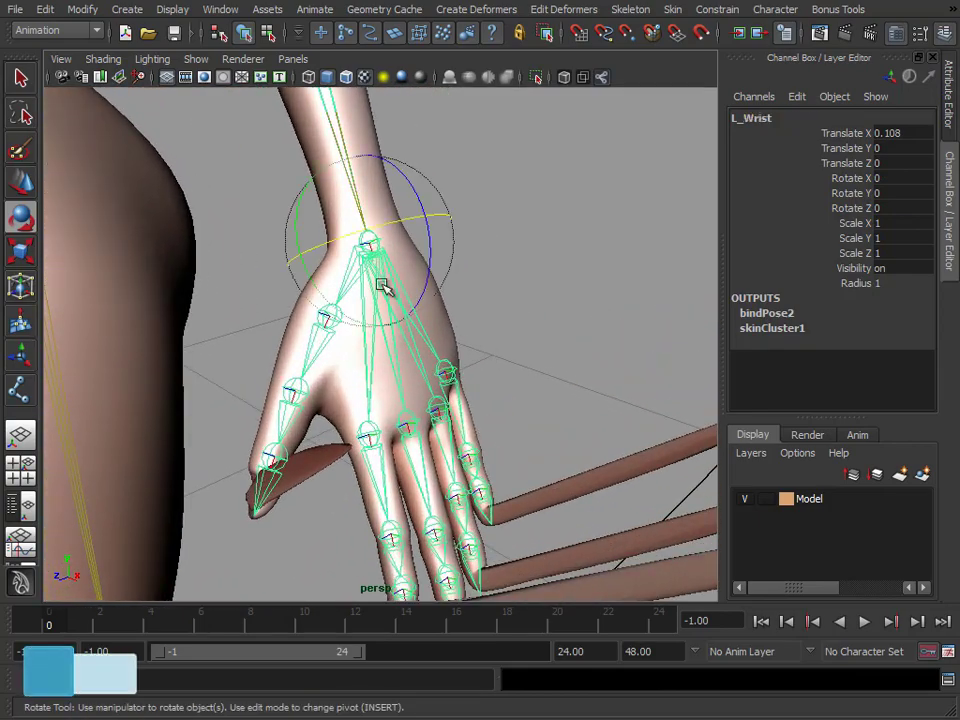
pyautogui.moveTo(432, 243)
pyautogui.mouseDown()
pyautogui.moveTo(426, 268)
pyautogui.moveTo(422, 216)
pyautogui.moveTo(401, 178)
pyautogui.moveTo(375, 287)
pyautogui.moveTo(350, 272)
pyautogui.moveTo(369, 189)
pyautogui.moveTo(427, 243)
pyautogui.mouseUp()
pyautogui.press('[')
pyautogui.press('[')
pyautogui.press('[')
pyautogui.press('[')
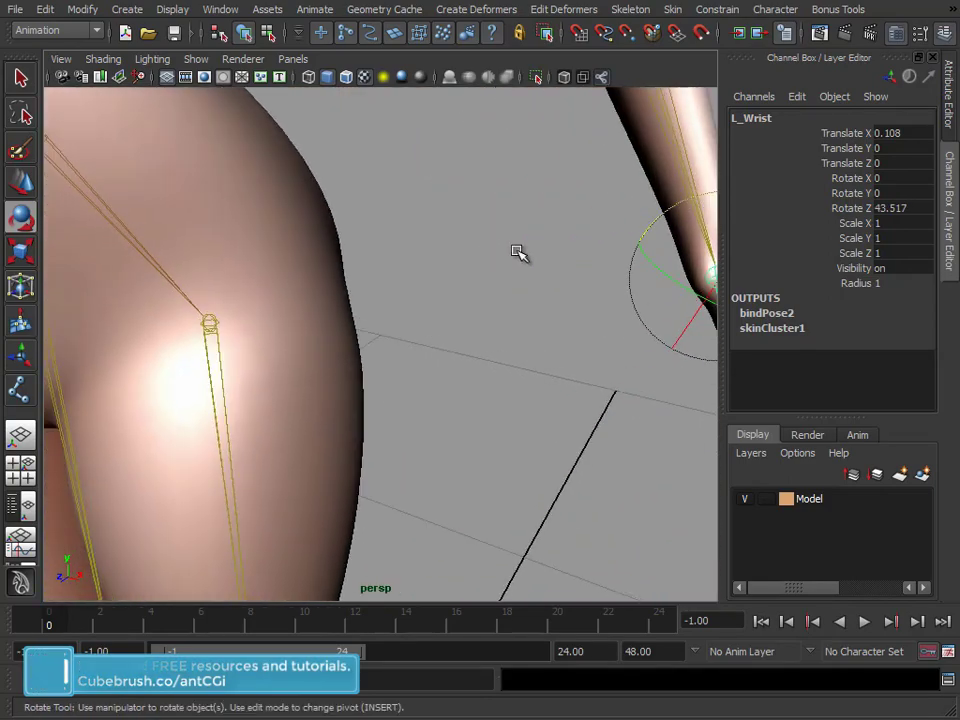
pyautogui.keyDown('alt'); pyautogui.moveTo(584, 308); pyautogui.dragTo(569, 304); pyautogui.keyUp('alt')
pyautogui.press('f')
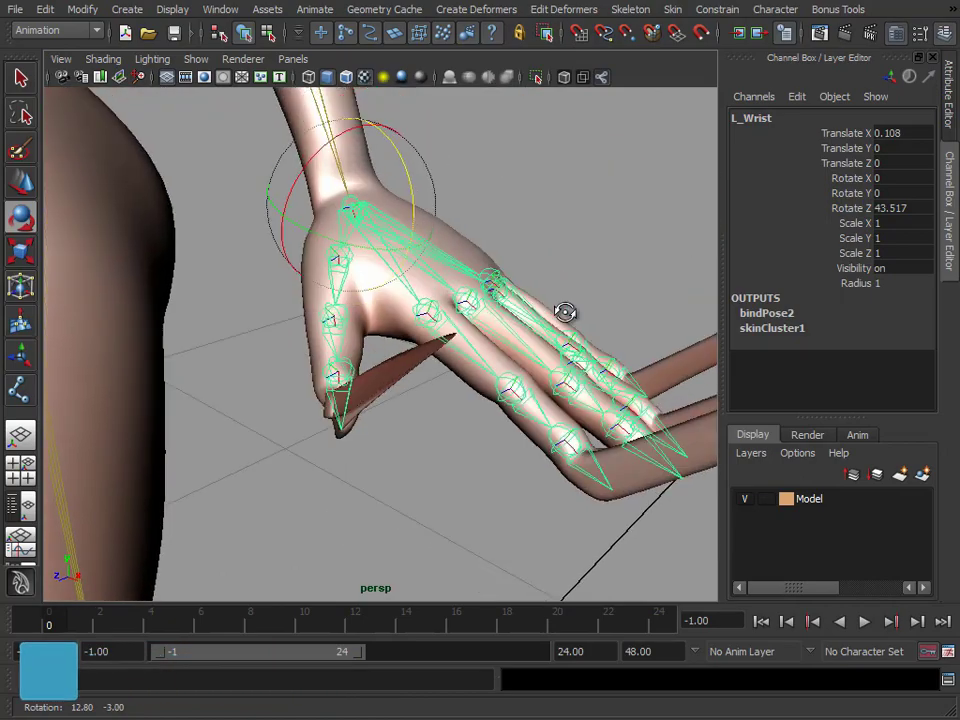
pyautogui.hotkey('ctrl', 'z')
pyautogui.keyDown('alt'); pyautogui.moveTo(476, 386); pyautogui.dragTo(371, 401, button='middle'); pyautogui.keyUp('alt')
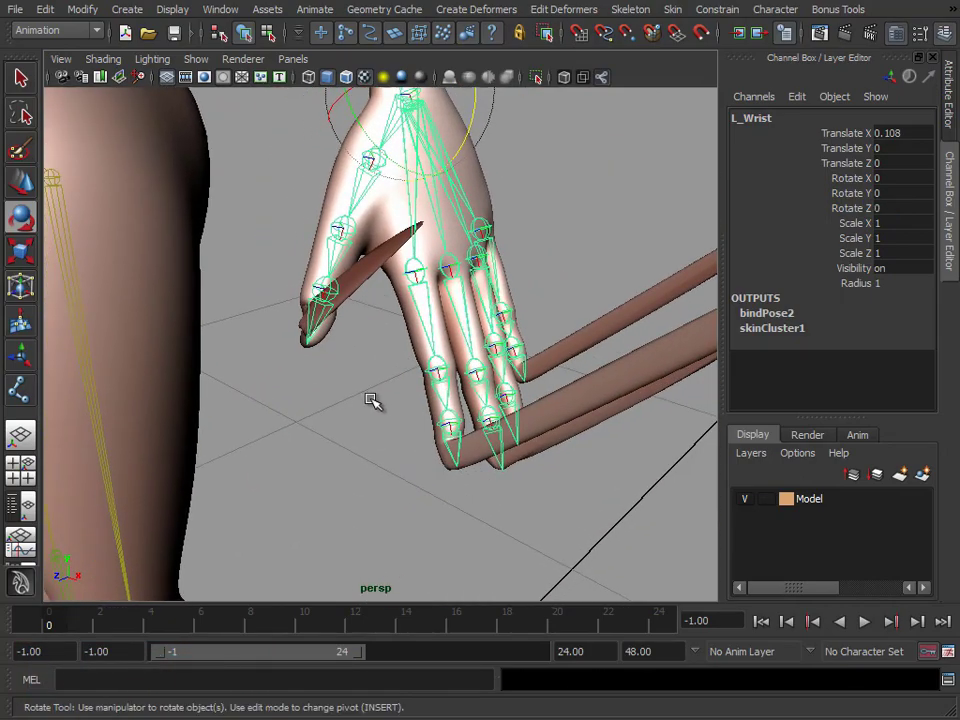
# Undo the earlier joint selections and test rotations until the left shoulder's rotation is cleared
pyautogui.hotkey('ctrl', 'z')
pyautogui.keyDown('alt'); pyautogui.moveTo(422, 390); pyautogui.dragTo(370, 300, button='right'); pyautogui.keyUp('alt')
pyautogui.keyDown('alt'); pyautogui.moveTo(392, 262); pyautogui.dragTo(399, 390, button='middle'); pyautogui.keyUp('alt')
pyautogui.hotkey('ctrl', 'z')
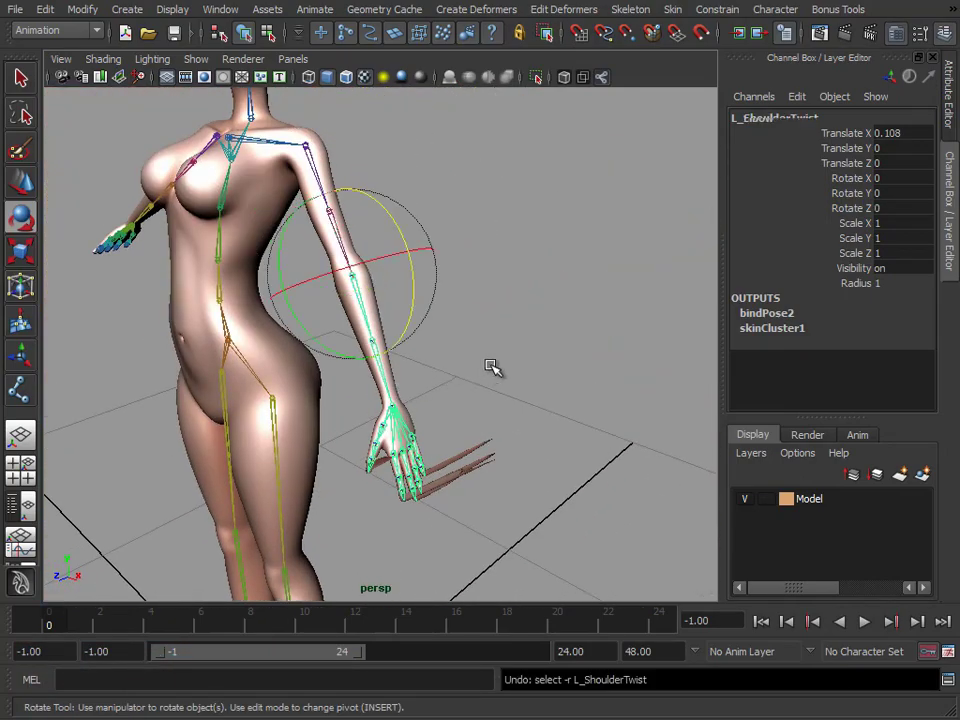
pyautogui.hotkey('ctrl', 'z')
pyautogui.hotkey('ctrl', 'z')
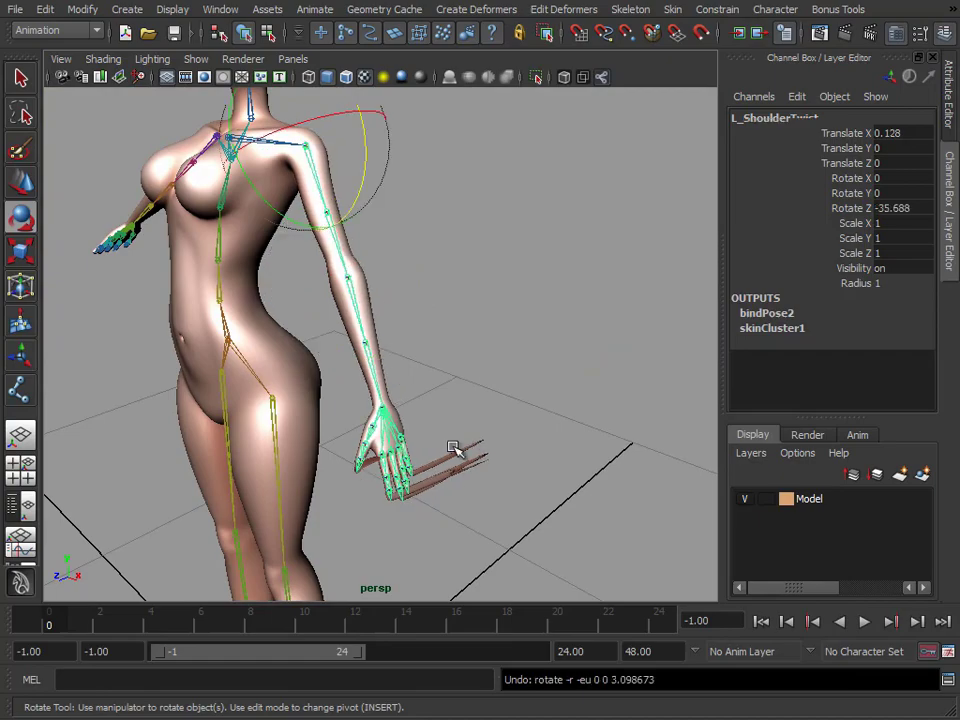
pyautogui.hotkey('ctrl', 'z')
# Test the left index finger's root joint by rotating it about -55 degrees around Z, and undo the rotation
pyautogui.keyDown('alt'); pyautogui.moveTo(456, 469); pyautogui.dragTo(420, 369, button='right'); pyautogui.keyUp('alt')
pyautogui.keyDown('alt'); pyautogui.moveTo(420, 369); pyautogui.dragTo(407, 373); pyautogui.keyUp('alt')
pyautogui.keyDown('alt'); pyautogui.moveTo(409, 374); pyautogui.dragTo(443, 373, button='right'); pyautogui.keyUp('alt')
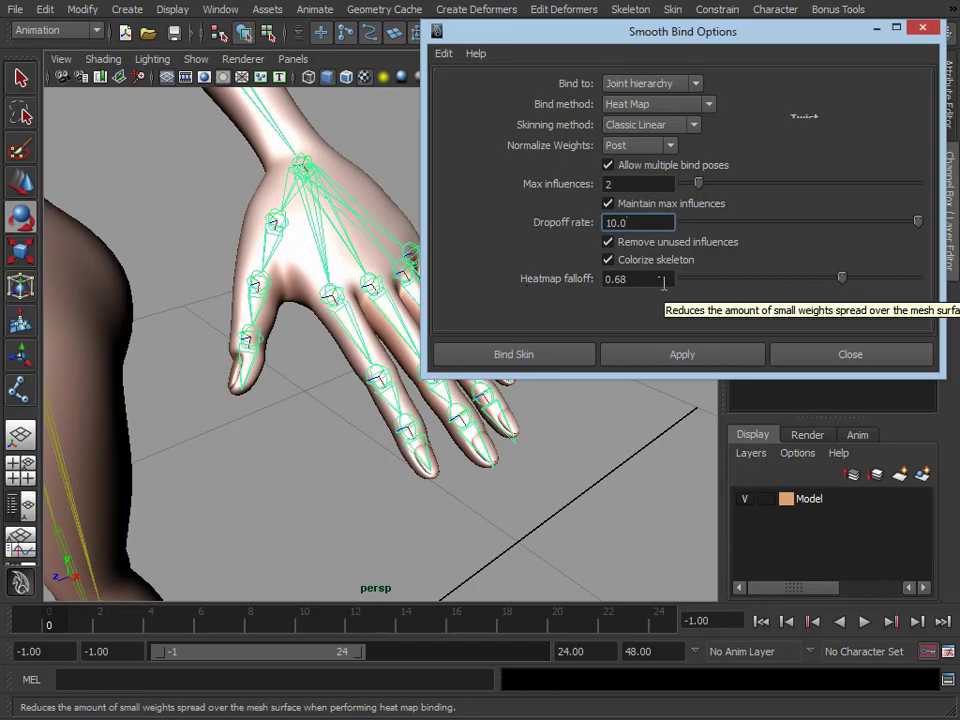
pyautogui.moveTo(280, 330)
pyautogui.keyDown('alt'); pyautogui.mouseDown(button='middle')
pyautogui.moveTo(248, 343)
pyautogui.moveTo(272, 354)
pyautogui.moveTo(292, 343)
pyautogui.mouseUp(button='middle'); pyautogui.keyUp('alt')
pyautogui.keyDown('alt'); pyautogui.moveTo(292, 343); pyautogui.dragTo(300, 341, button='right'); pyautogui.keyUp('alt')
pyautogui.keyDown('alt'); pyautogui.moveTo(300, 341); pyautogui.dragTo(294, 341, button='middle'); pyautogui.keyUp('alt')
pyautogui.keyDown('alt'); pyautogui.moveTo(294, 341); pyautogui.dragTo(305, 340, button='right'); pyautogui.keyUp('alt')
pyautogui.click(311, 339)
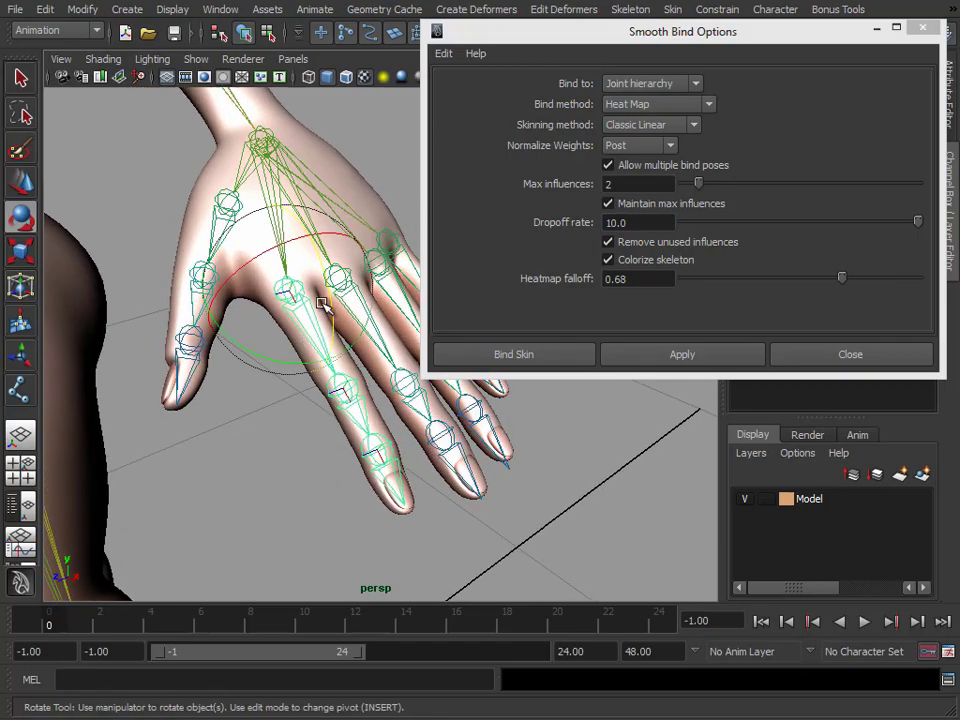
pyautogui.moveTo(332, 294); pyautogui.dragTo(320, 432)
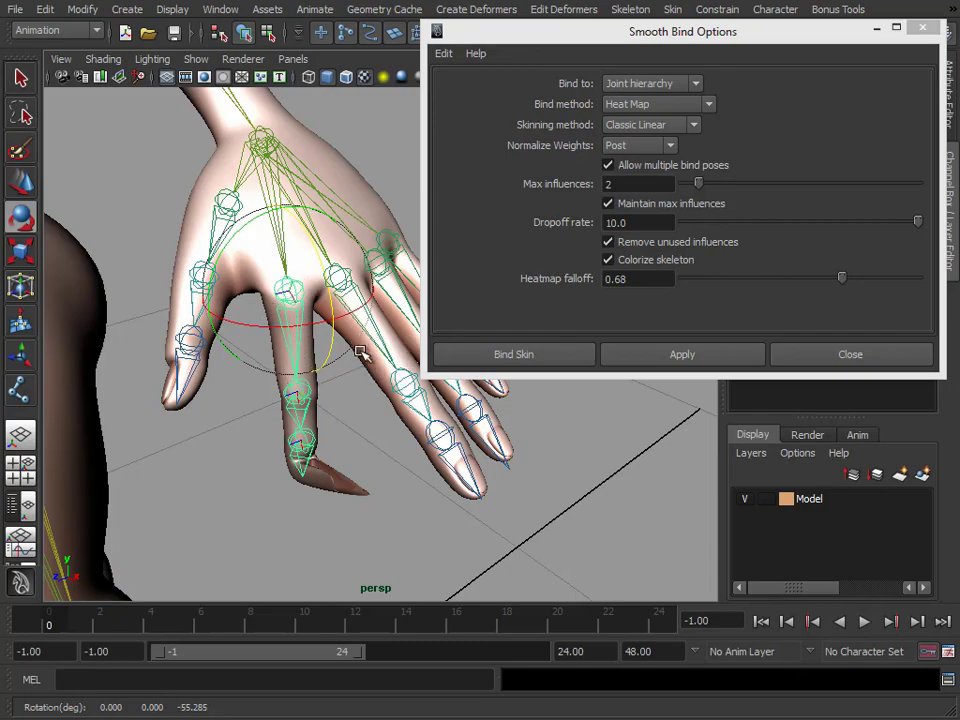
pyautogui.hotkey('ctrl', 'z')
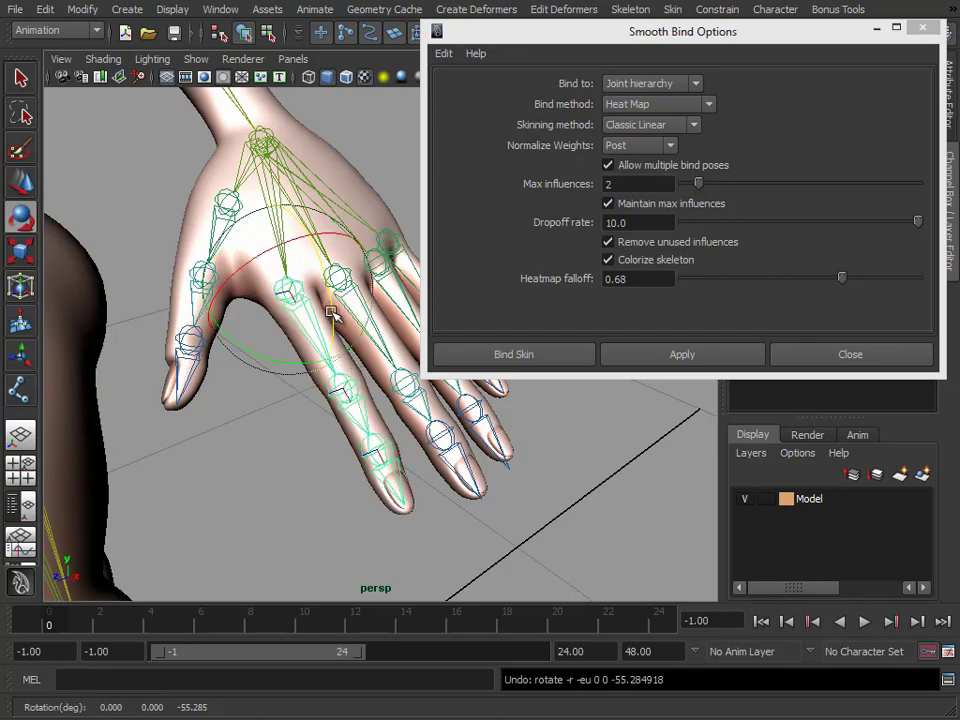
# Try bending the left index finger's root joint around Z once more, and undo the rotation
pyautogui.moveTo(331, 312); pyautogui.dragTo(314, 378)
pyautogui.moveTo(313, 333); pyautogui.dragTo(294, 318)
pyautogui.hotkey('ctrl', 'z')
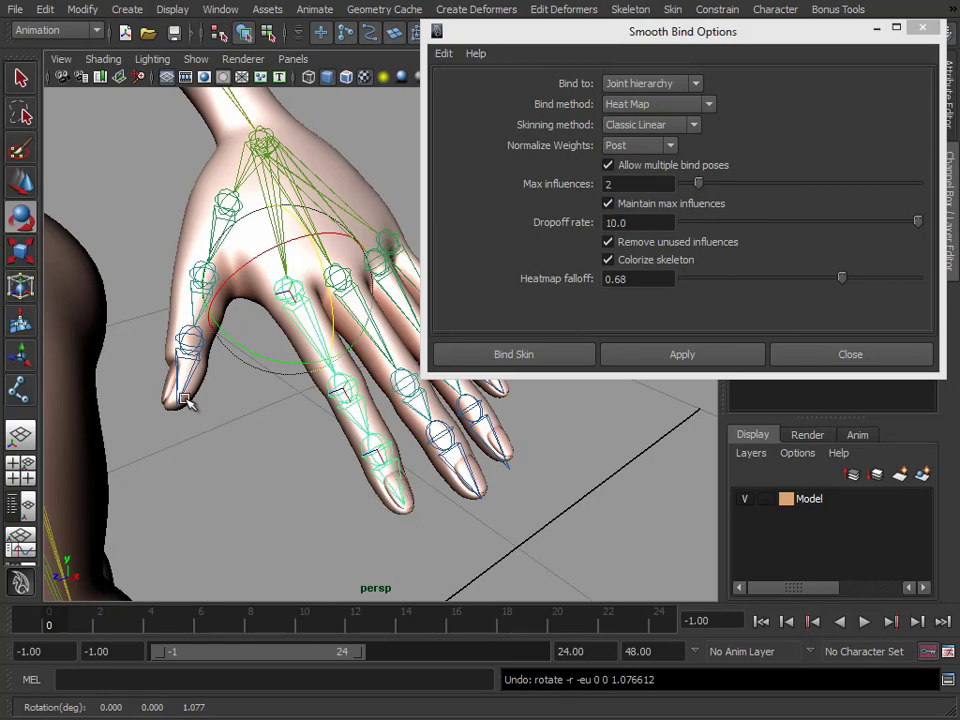
# Close the Smooth Bind options and rotate the L_IndexRoot joint about -33 degrees around Z
pyautogui.keyDown('alt'); pyautogui.moveTo(162, 370); pyautogui.dragTo(145, 350, button='middle'); pyautogui.keyUp('alt')
pyautogui.keyDown('alt'); pyautogui.moveTo(145, 350); pyautogui.dragTo(174, 356, button='right'); pyautogui.keyUp('alt')
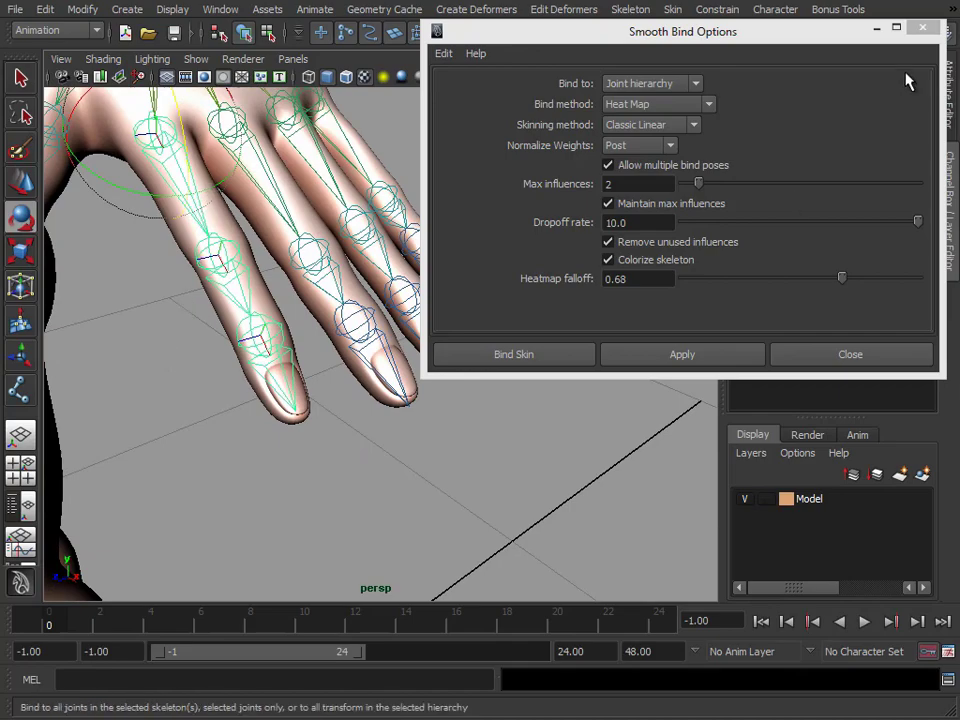
pyautogui.click(922, 27)
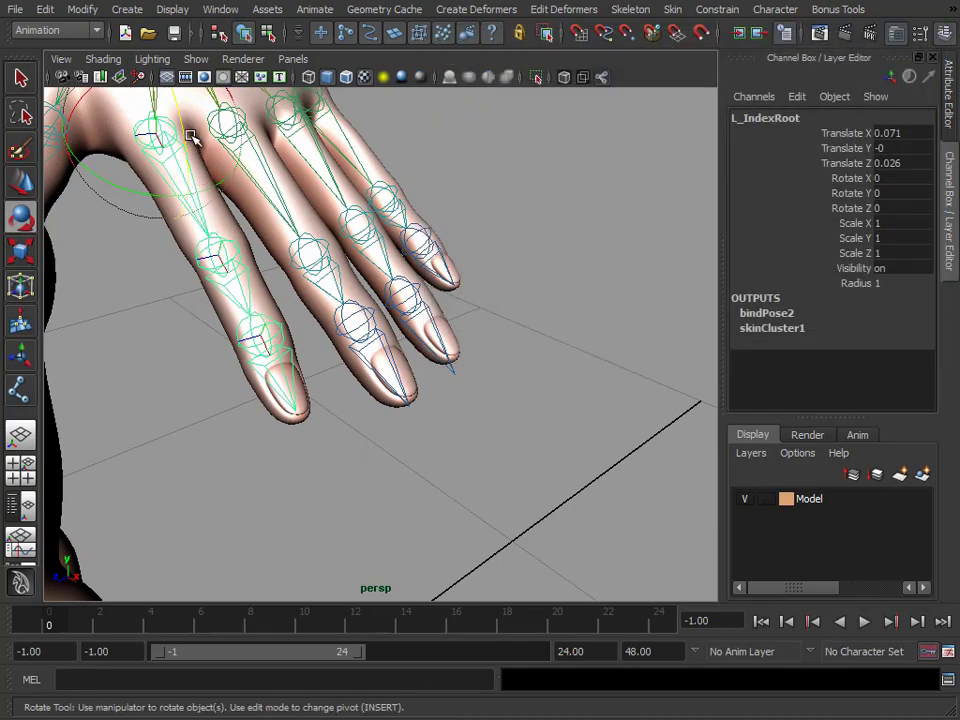
pyautogui.moveTo(183, 135); pyautogui.dragTo(284, 446)
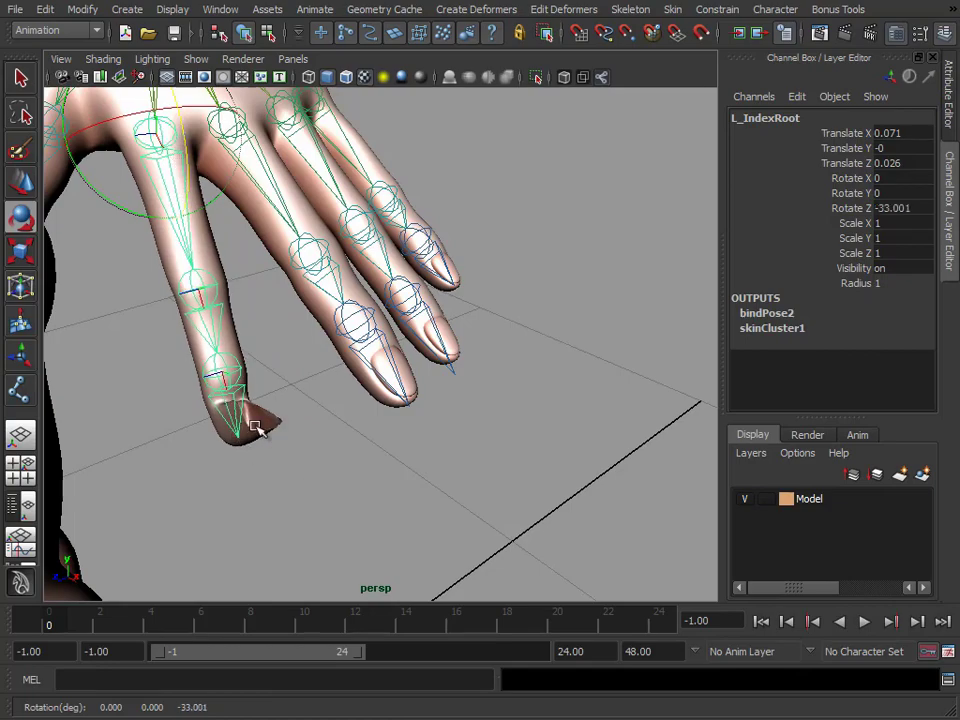
# Switch the Actress_Model mesh to vertex mode and select the stray vertices stretching from the left index fingertip
pyautogui.moveTo(233, 405)
pyautogui.keyDown('alt'); pyautogui.mouseDown()
pyautogui.moveTo(529, 444)
pyautogui.moveTo(521, 426)
pyautogui.moveTo(476, 435)
pyautogui.moveTo(499, 432)
pyautogui.moveTo(491, 332)
pyautogui.mouseUp(); pyautogui.keyUp('alt')
pyautogui.click(491, 332)
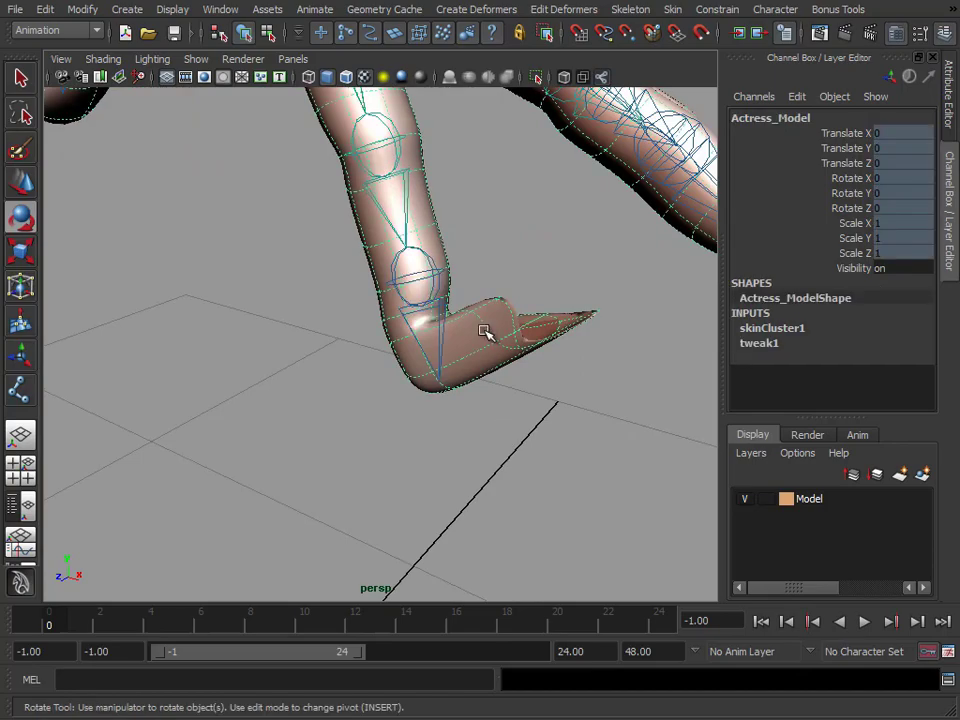
pyautogui.moveTo(491, 332); pyautogui.dragTo(407, 330, button='right')
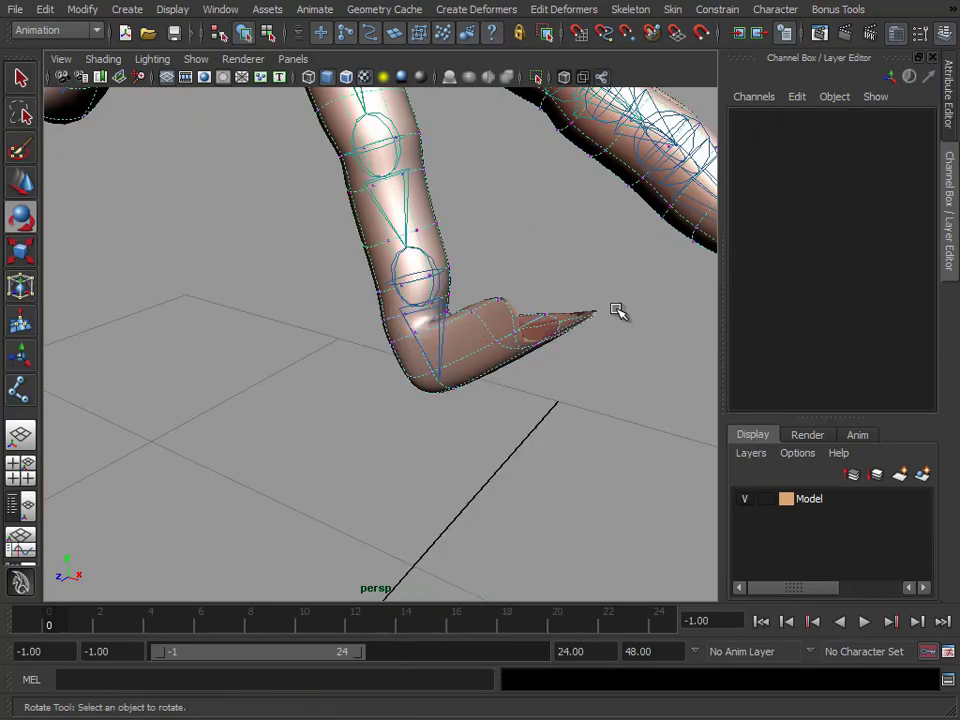
pyautogui.moveTo(616, 258); pyautogui.dragTo(467, 395)
# Open the Component Editor, enlarge it, and show the smooth skin weights of the selected fingertip vertices
pyautogui.click(218, 10)
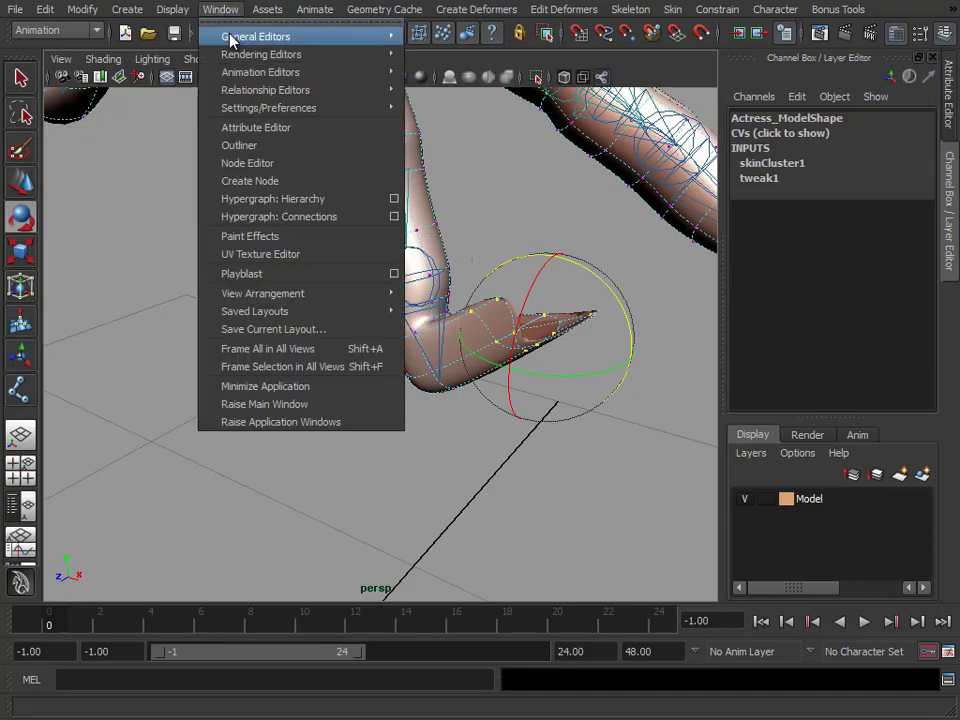
pyautogui.moveTo(230, 38)
pyautogui.click(478, 47)
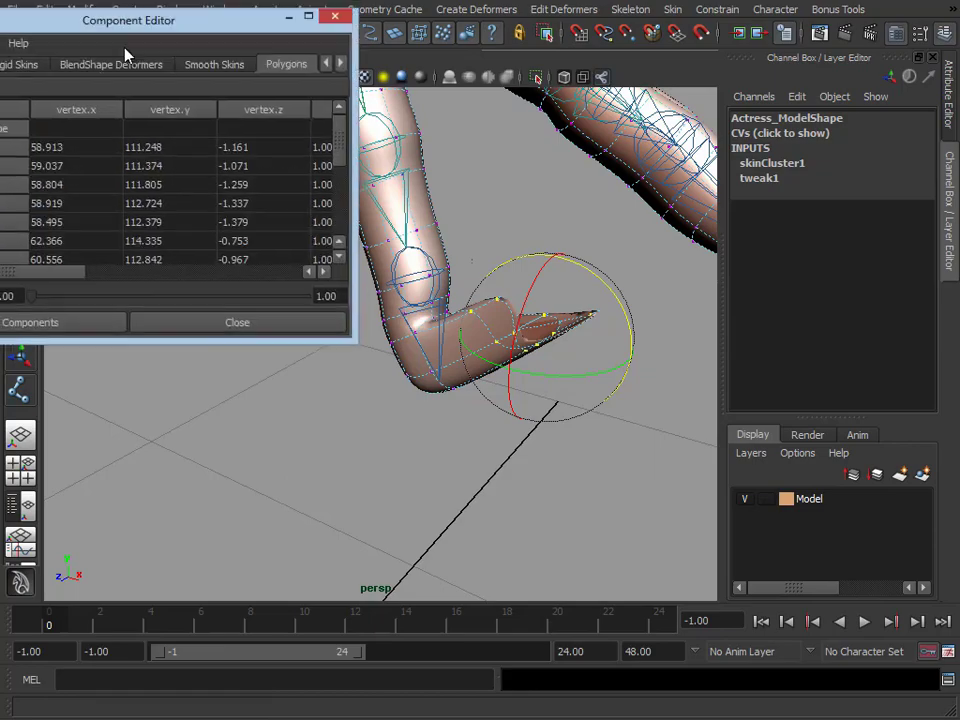
pyautogui.moveTo(93, 35); pyautogui.dragTo(193, 48)
pyautogui.moveTo(493, 377); pyautogui.dragTo(756, 596)
pyautogui.click(497, 105)
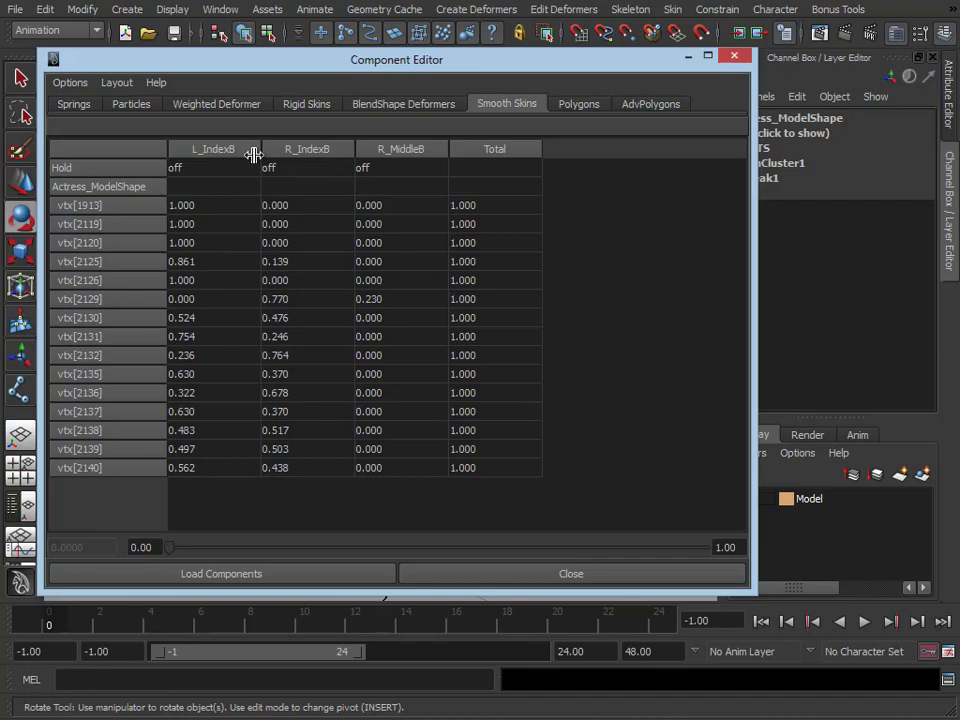
# Set the L_IndexB weight to 1 for all the selected fingertip vertices, keeping the finger in view
pyautogui.moveTo(425, 62); pyautogui.dragTo(959, 107)
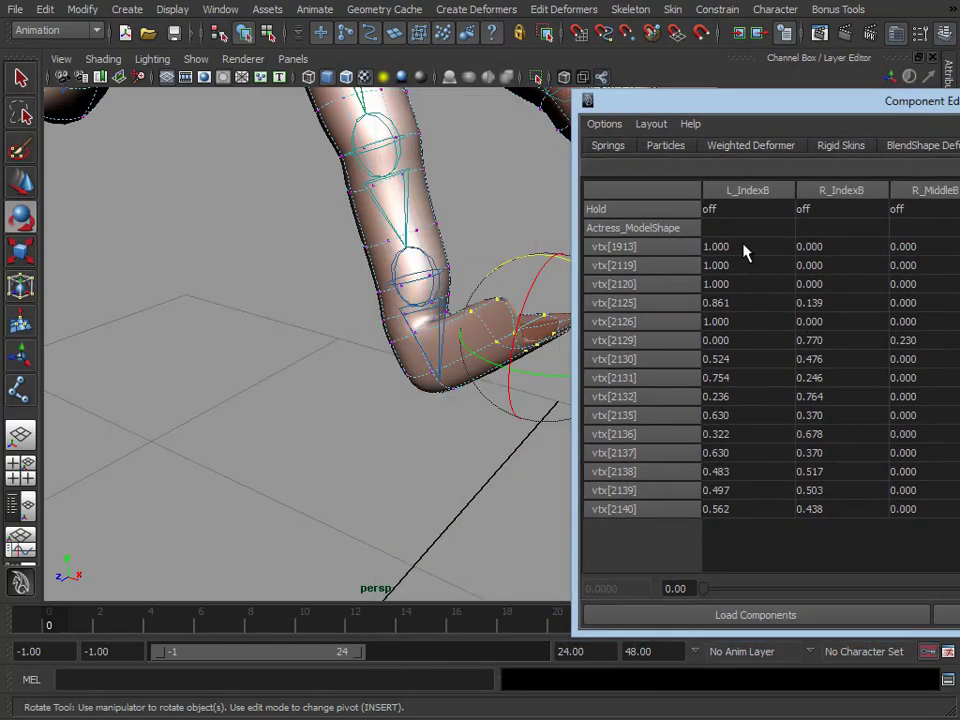
pyautogui.moveTo(745, 252); pyautogui.dragTo(769, 514)
pyautogui.write('1')
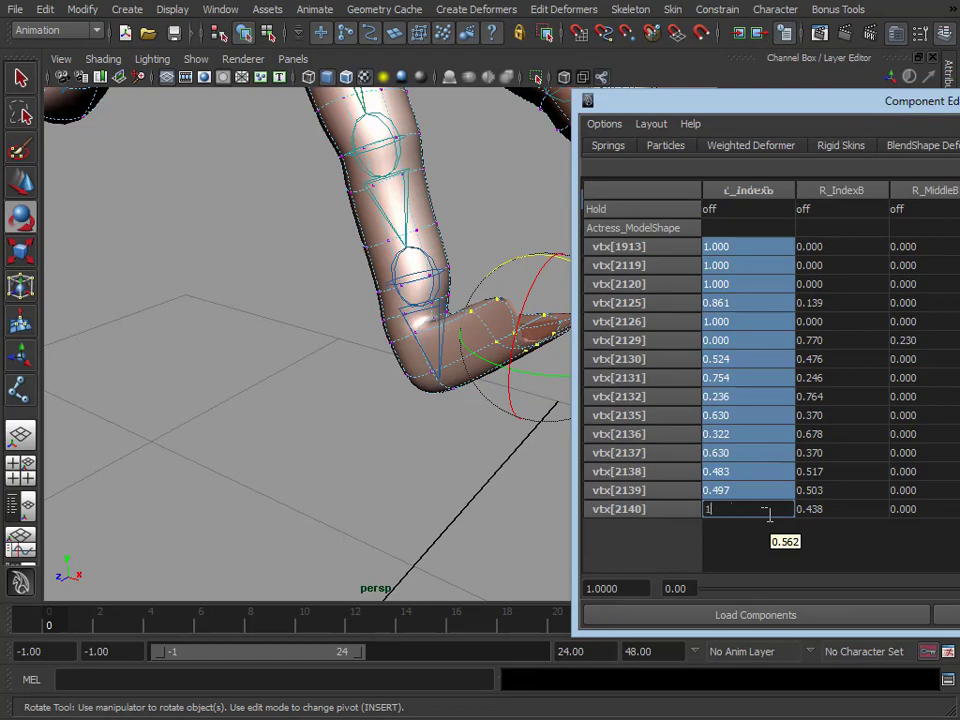
pyautogui.press('Return')
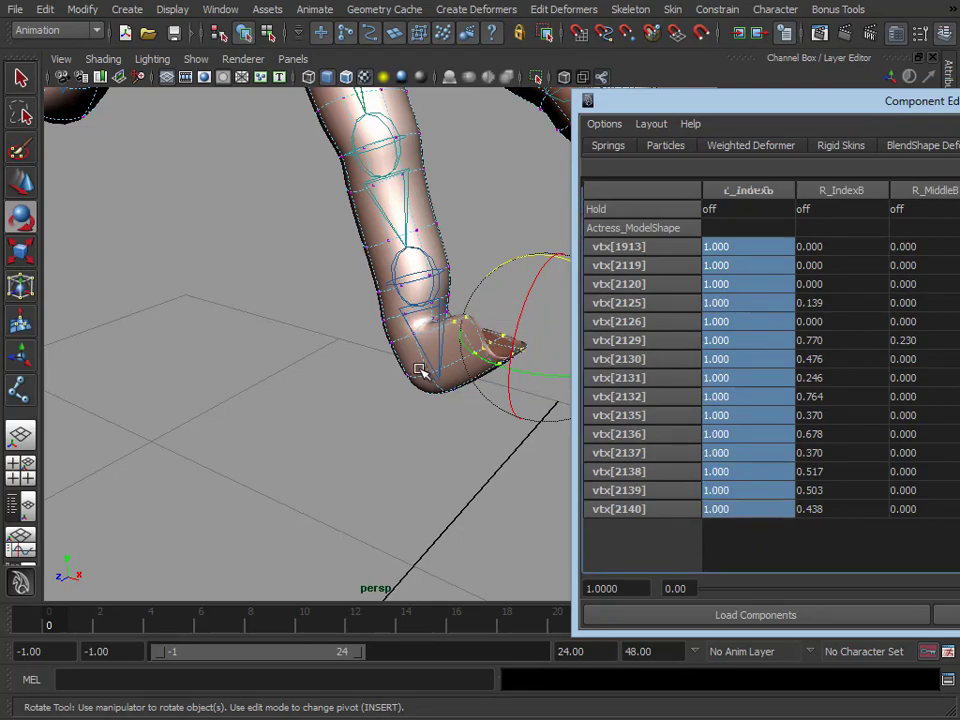
# Set the R_IndexB and R_MiddleB weights to 0 for all the selected fingertip vertices
pyautogui.moveTo(840, 250); pyautogui.dragTo(850, 509)
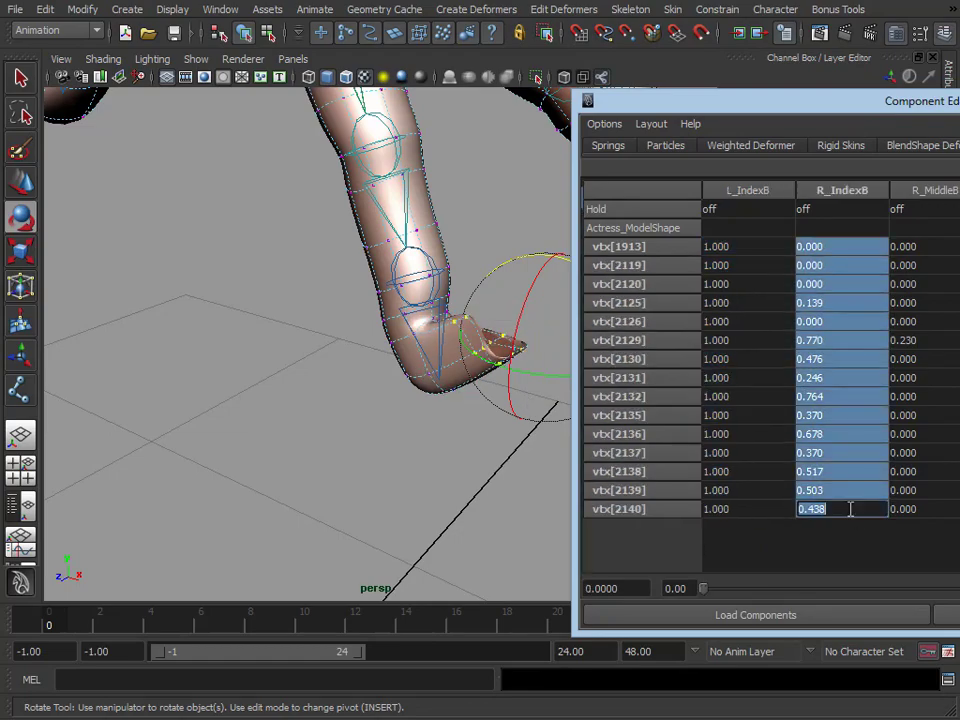
pyautogui.write('0')
pyautogui.press('Return')
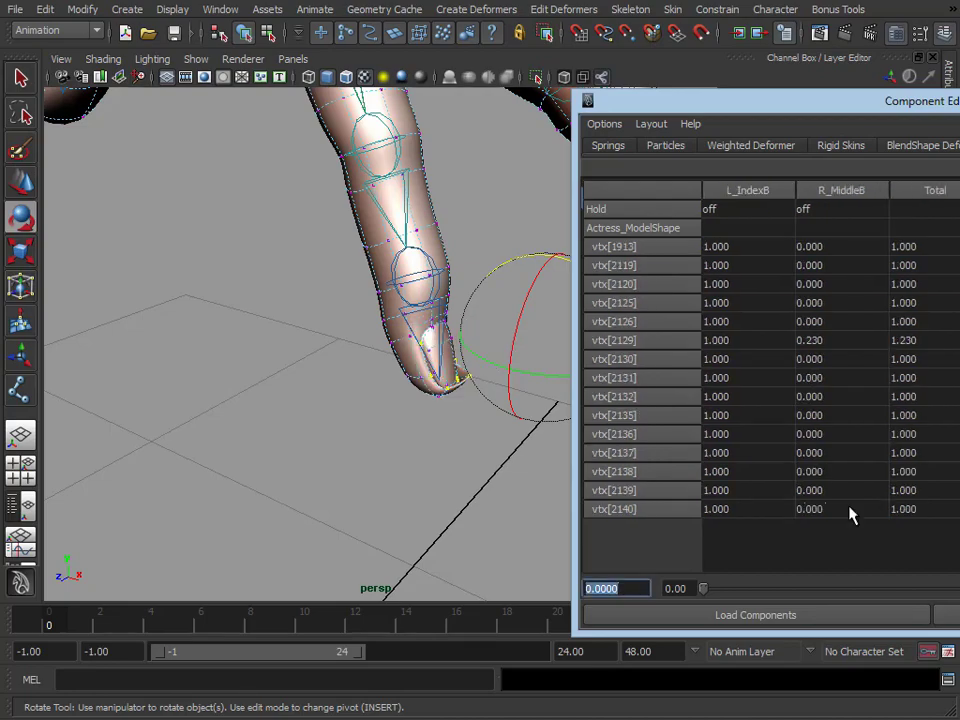
pyautogui.moveTo(831, 246); pyautogui.dragTo(838, 508)
pyautogui.write('0')
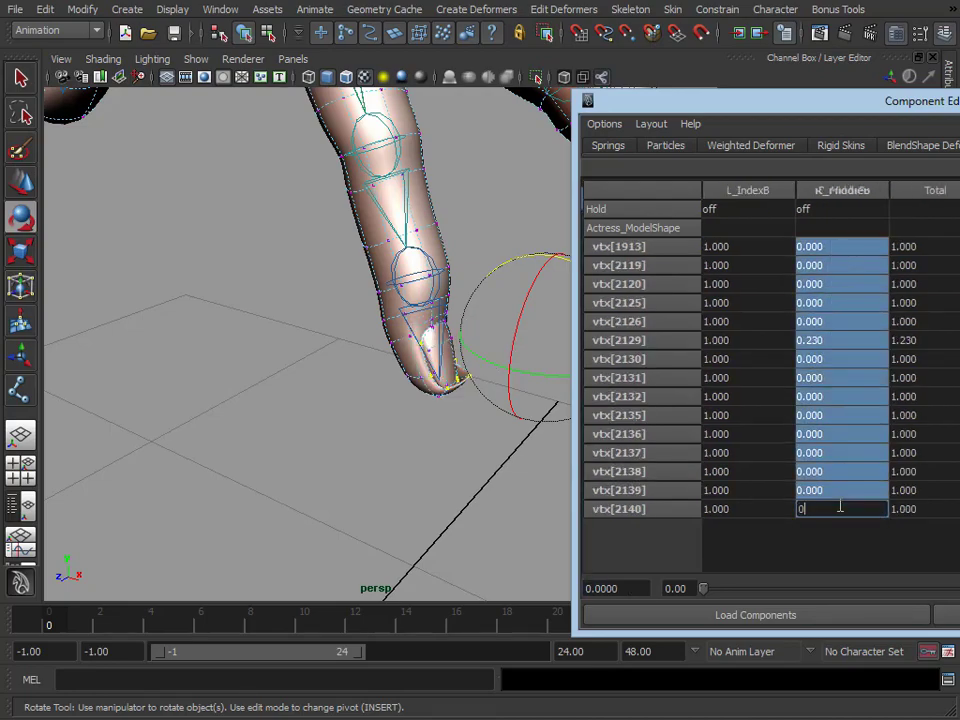
pyautogui.press('Return')
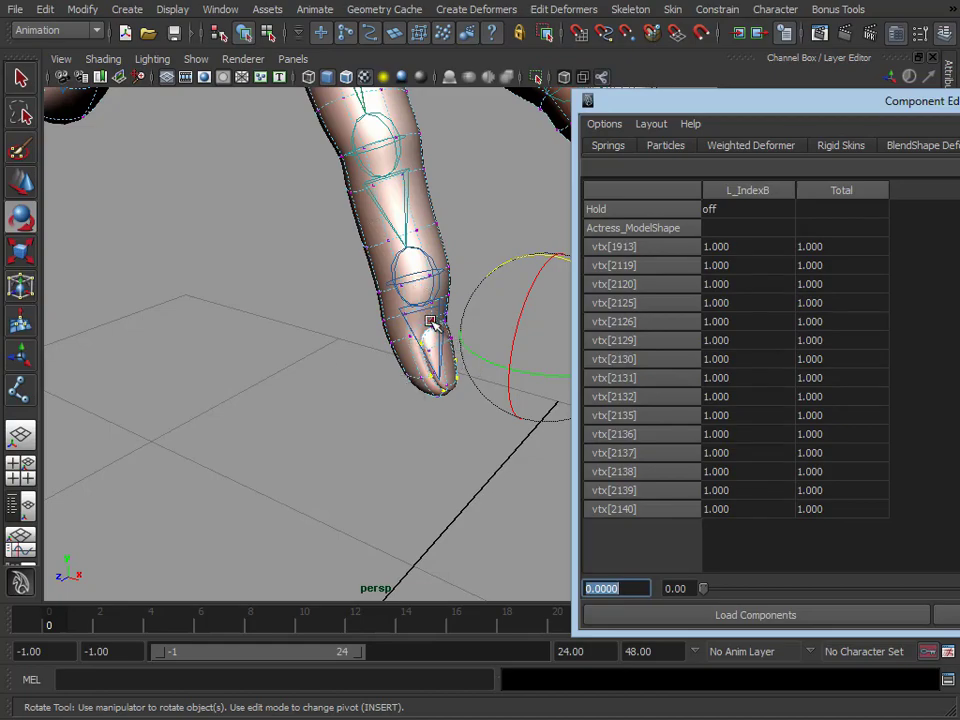
# Examine the corrected index fingertip, the rest of the left hand, and the whole character from several distances
pyautogui.keyDown('alt'); pyautogui.moveTo(505, 264); pyautogui.dragTo(455, 363, button='middle'); pyautogui.keyUp('alt')
pyautogui.keyDown('alt'); pyautogui.moveTo(455, 363); pyautogui.dragTo(403, 379, button='right'); pyautogui.keyUp('alt')
pyautogui.keyDown('alt'); pyautogui.moveTo(463, 414); pyautogui.dragTo(262, 432); pyautogui.keyUp('alt')
pyautogui.keyDown('alt'); pyautogui.moveTo(262, 432); pyautogui.dragTo(480, 388, button='middle'); pyautogui.keyUp('alt')
pyautogui.keyDown('alt'); pyautogui.moveTo(385, 408); pyautogui.dragTo(440, 406, button='right'); pyautogui.keyUp('alt')
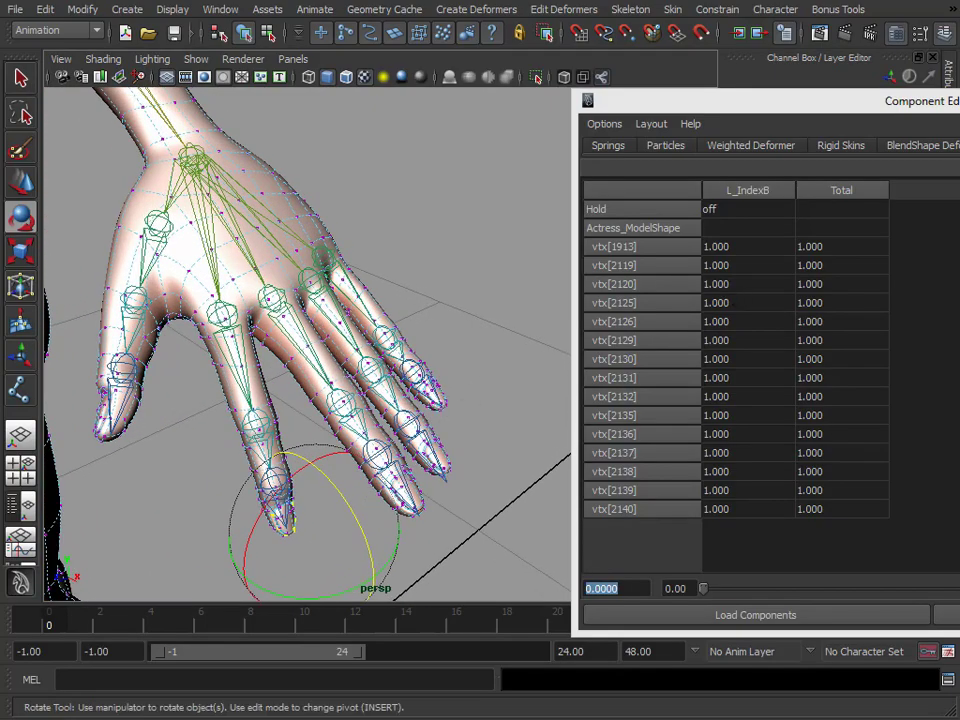
pyautogui.keyDown('alt'); pyautogui.moveTo(446, 298); pyautogui.dragTo(446, 298, button='middle'); pyautogui.keyUp('alt')
pyautogui.keyDown('alt'); pyautogui.moveTo(446, 298); pyautogui.dragTo(364, 278, button='right'); pyautogui.keyUp('alt')
pyautogui.keyDown('alt'); pyautogui.moveTo(364, 278); pyautogui.dragTo(500, 280, button='middle'); pyautogui.keyUp('alt')
pyautogui.keyDown('alt'); pyautogui.moveTo(500, 280); pyautogui.dragTo(455, 278, button='right'); pyautogui.keyUp('alt')
pyautogui.keyDown('alt'); pyautogui.moveTo(455, 278); pyautogui.dragTo(433, 274); pyautogui.keyUp('alt')
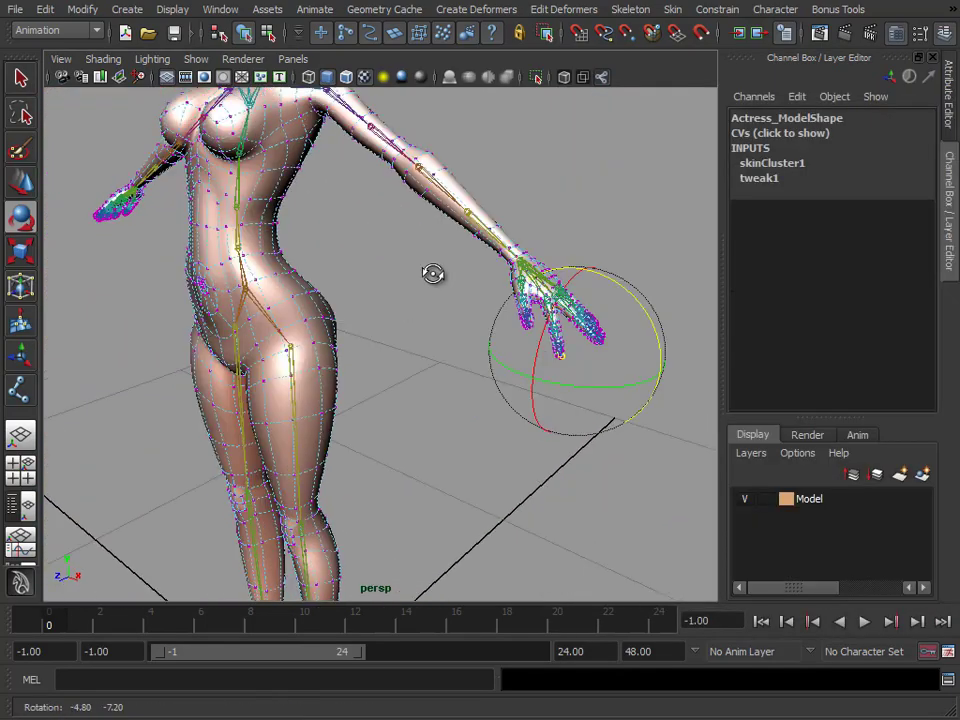
# Undo the weight edits, joint rotations and selections back to before the smooth bind of the actress mesh
pyautogui.hotkey('ctrl', 'z')
pyautogui.hotkey('ctrl', 'z')
pyautogui.hotkey('ctrl', 'z')
pyautogui.hotkey('ctrl', 'z')
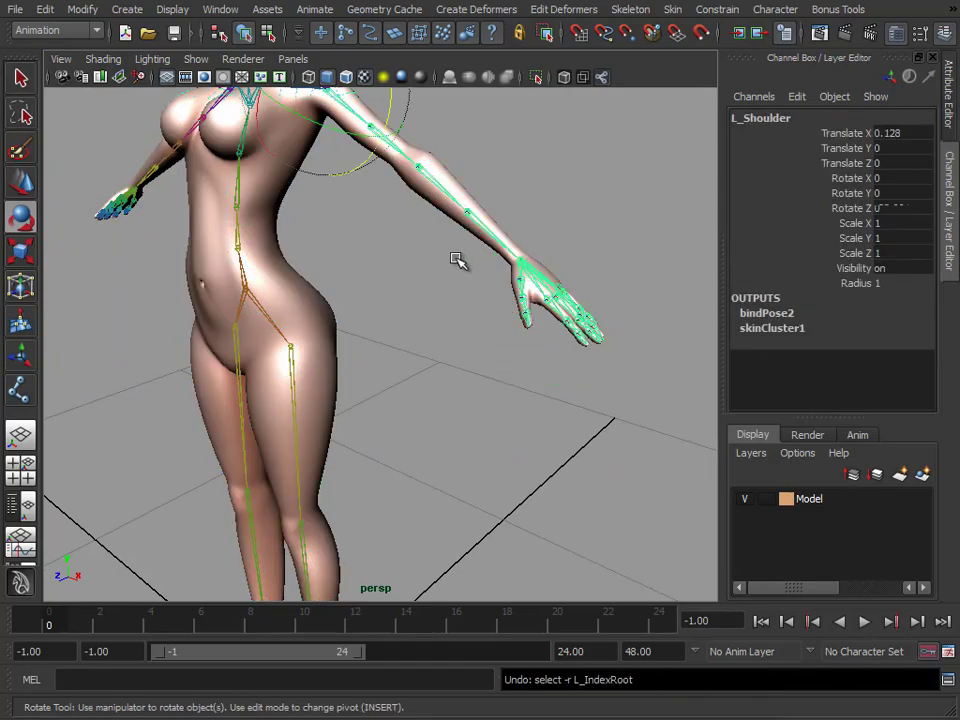
pyautogui.hotkey('ctrl', 'z')
pyautogui.hotkey('ctrl', 'z')
pyautogui.hotkey('ctrl', 'z')
pyautogui.hotkey('ctrl', 'z')
pyautogui.hotkey('ctrl', 'z')
pyautogui.hotkey('ctrl', 'z')
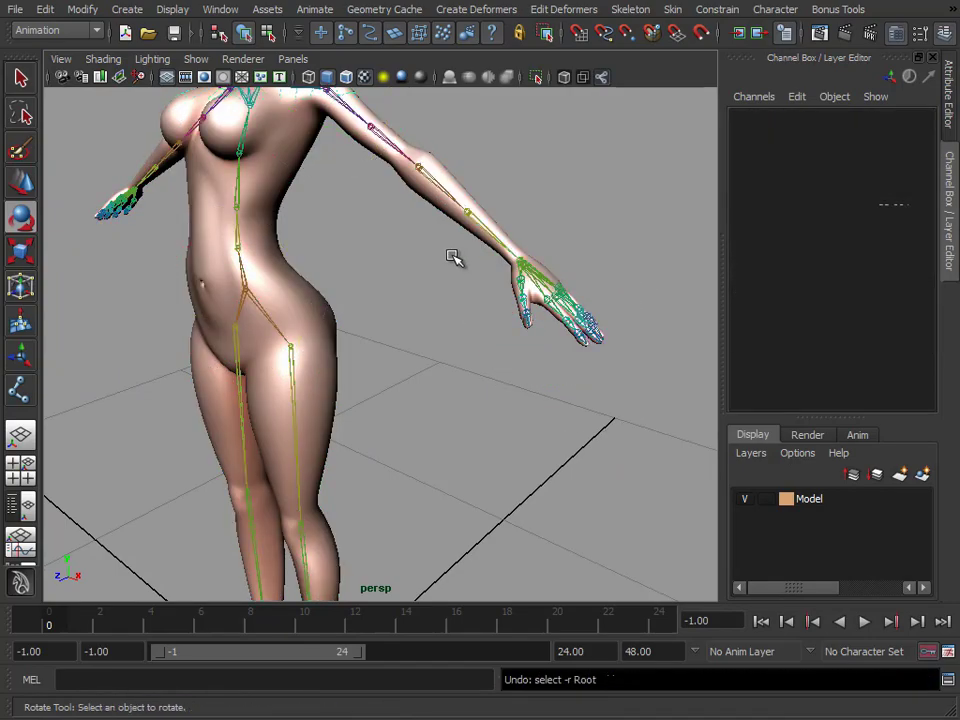
pyautogui.hotkey('ctrl', 'z')
pyautogui.hotkey('ctrl', 'z')
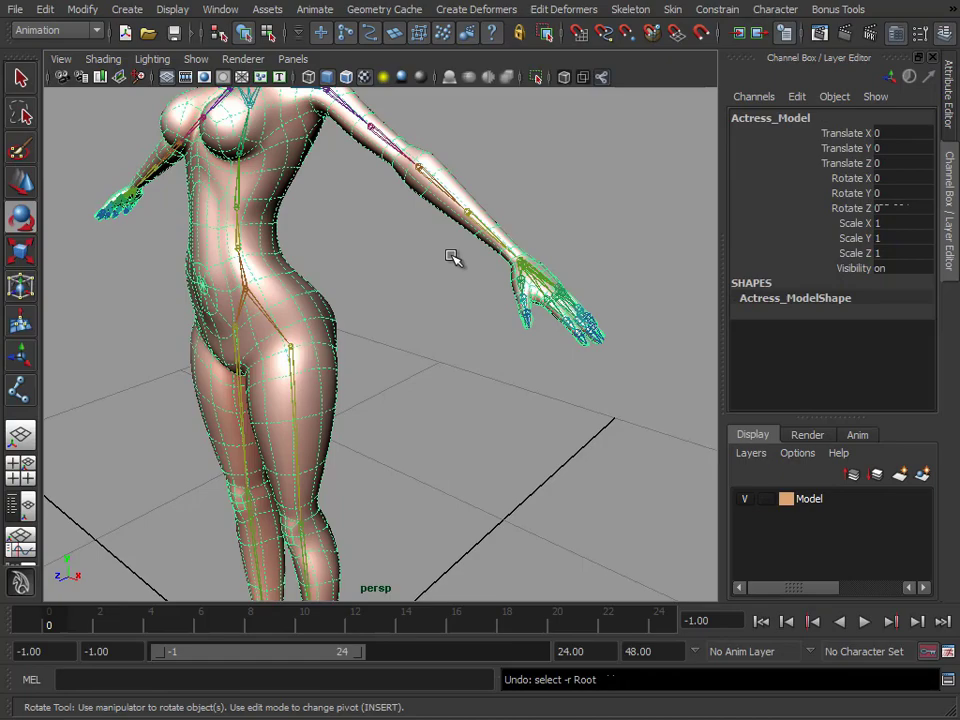
# Select the skeleton's Root joint together with the Actress_Model mesh
pyautogui.click(431, 330)
pyautogui.keyDown('alt'); pyautogui.moveTo(431, 330); pyautogui.dragTo(366, 371, button='right'); pyautogui.keyUp('alt')
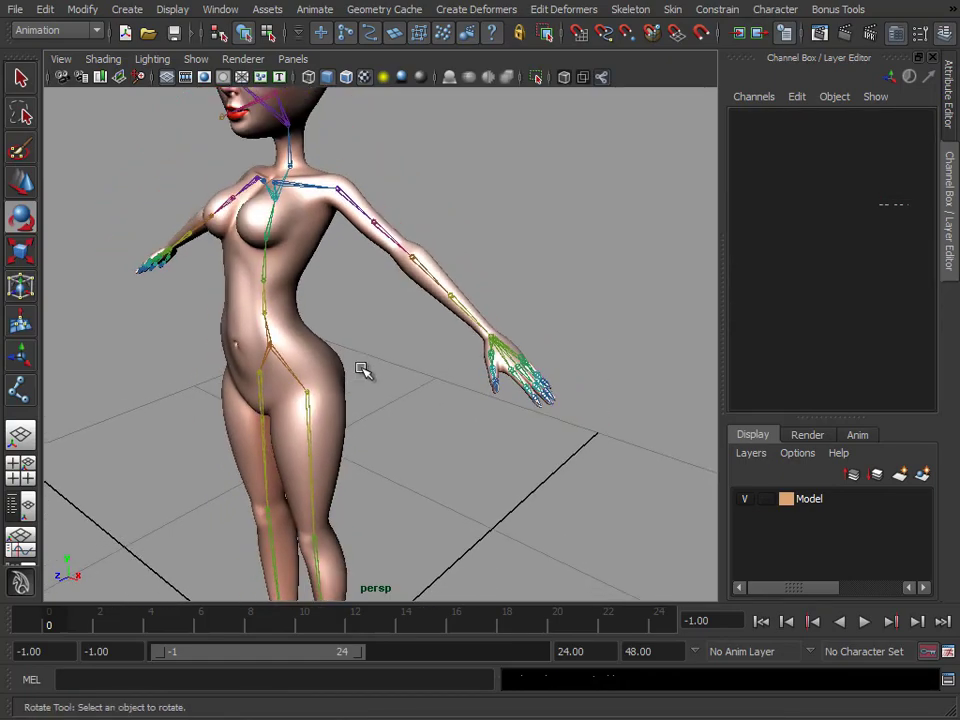
pyautogui.keyDown('alt'); pyautogui.moveTo(366, 371); pyautogui.dragTo(442, 355); pyautogui.keyUp('alt')
pyautogui.keyDown('alt'); pyautogui.moveTo(442, 355); pyautogui.dragTo(394, 452, button='middle'); pyautogui.keyUp('alt')
pyautogui.keyDown('alt'); pyautogui.moveTo(393, 452); pyautogui.dragTo(362, 407, button='right'); pyautogui.keyUp('alt')
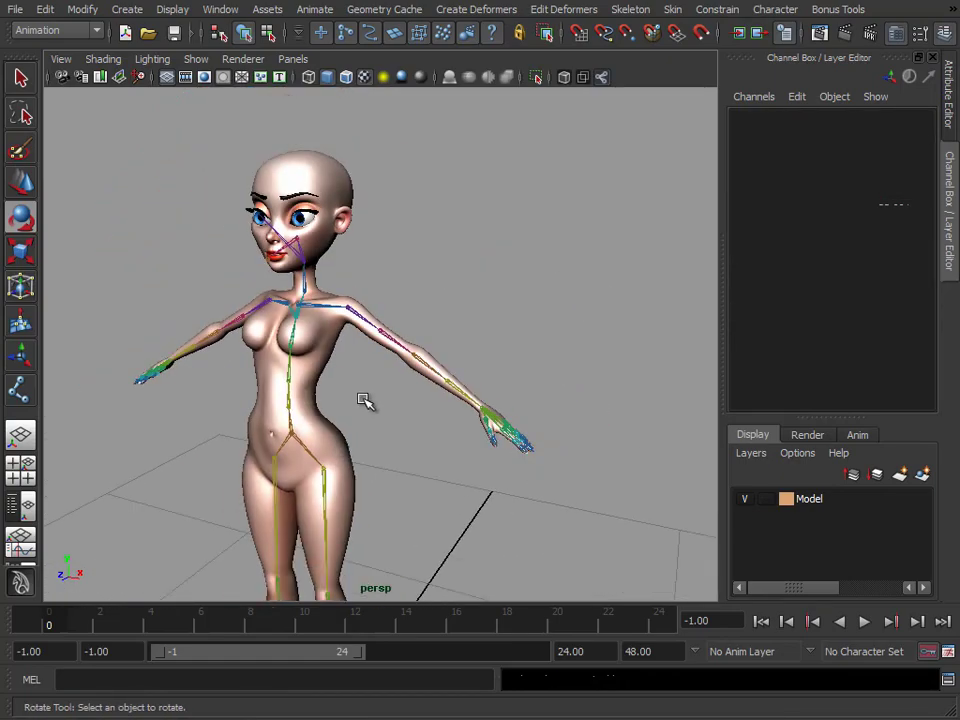
pyautogui.keyDown('alt'); pyautogui.moveTo(316, 402); pyautogui.dragTo(375, 410, button='right'); pyautogui.keyUp('alt')
pyautogui.click(268, 430)
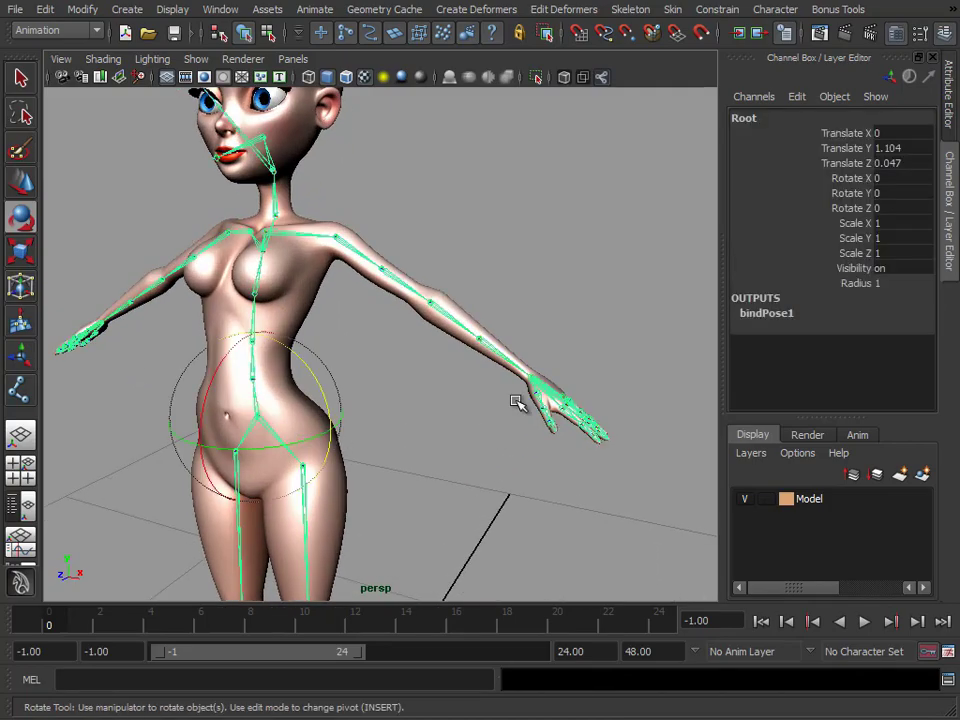
pyautogui.click(306, 294)
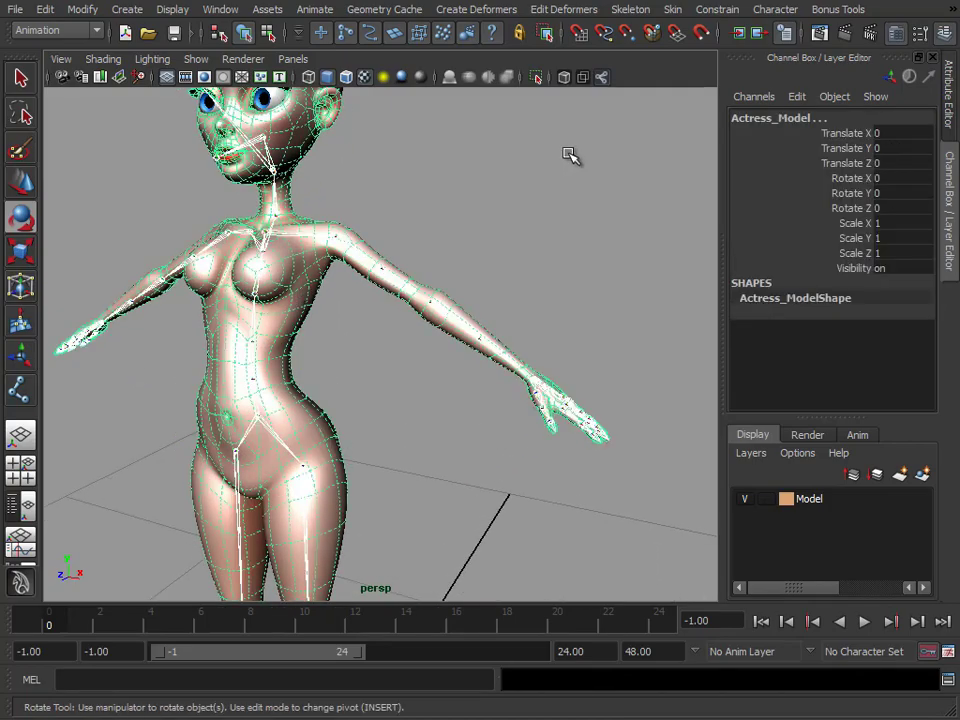
# Open the Smooth Bind options and reset them to their default settings
pyautogui.click(672, 10)
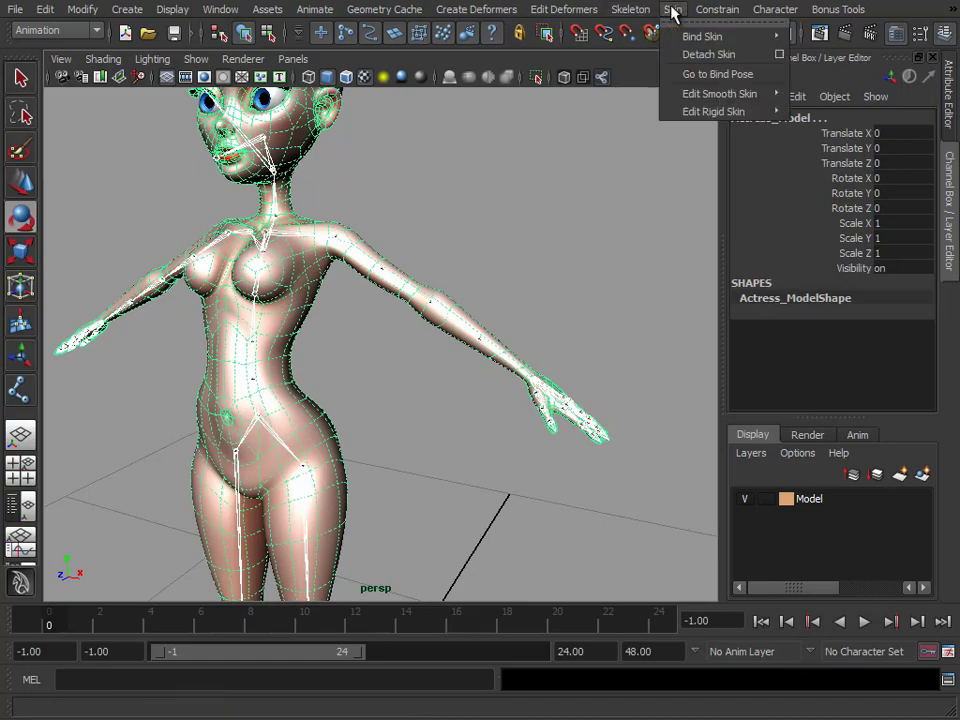
pyautogui.moveTo(722, 96)
pyautogui.moveTo(720, 36)
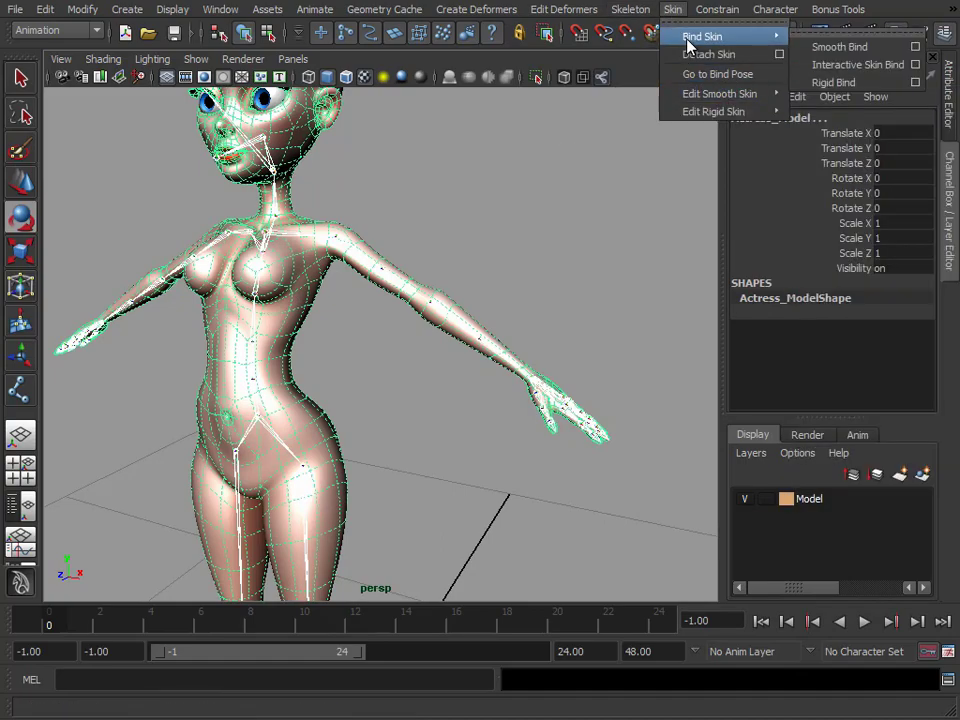
pyautogui.click(914, 45)
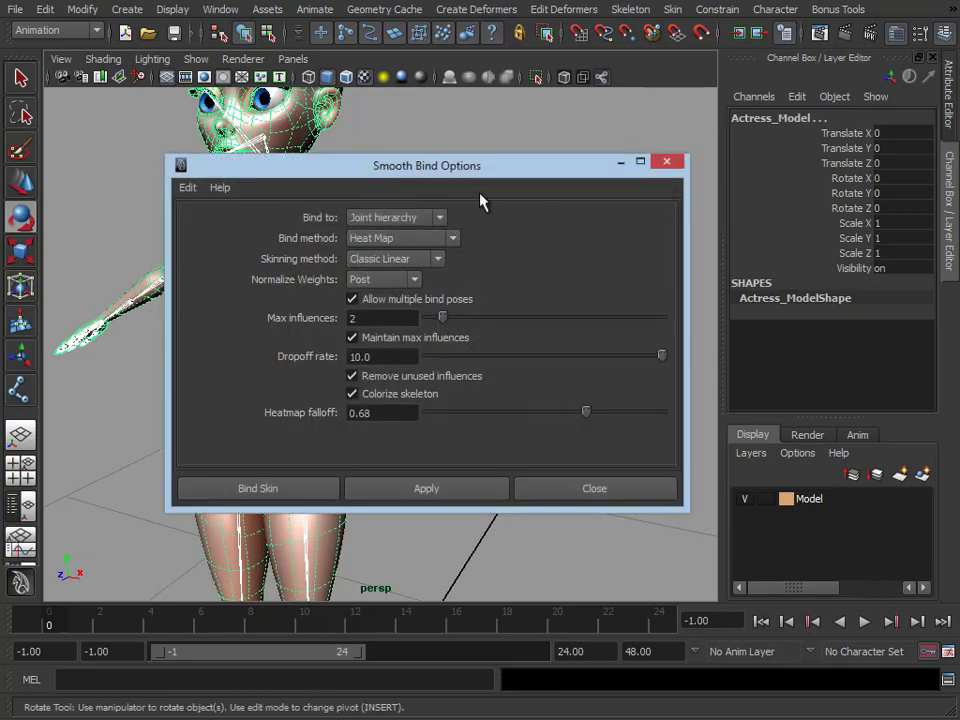
pyautogui.click(188, 190)
pyautogui.click(205, 225)
# Smooth-bind the actress mesh to the joint hierarchy with the Closest distance method, max influences 2 and dropoff rate 10
pyautogui.moveTo(502, 168); pyautogui.dragTo(729, 53)
pyautogui.click(640, 104)
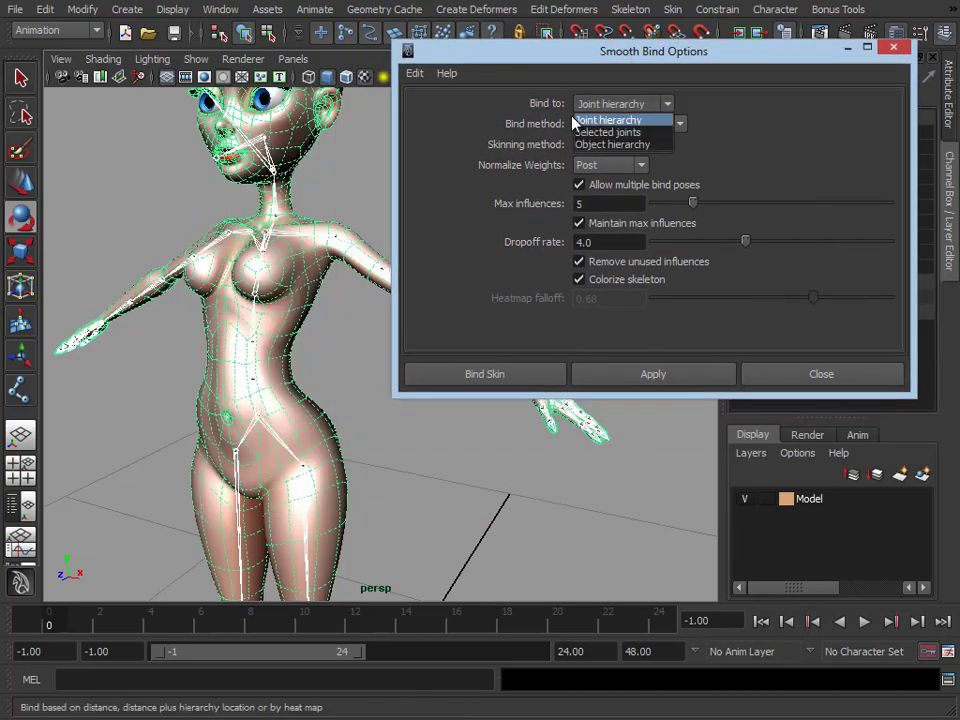
pyautogui.click(643, 121)
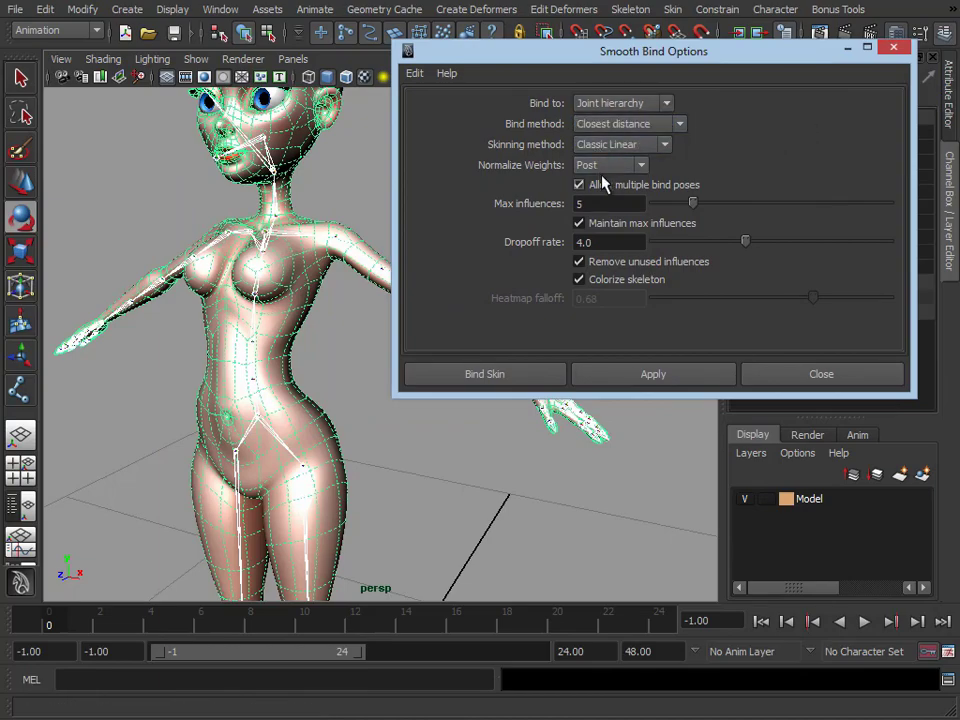
pyautogui.write('2')
pyautogui.press('Return')
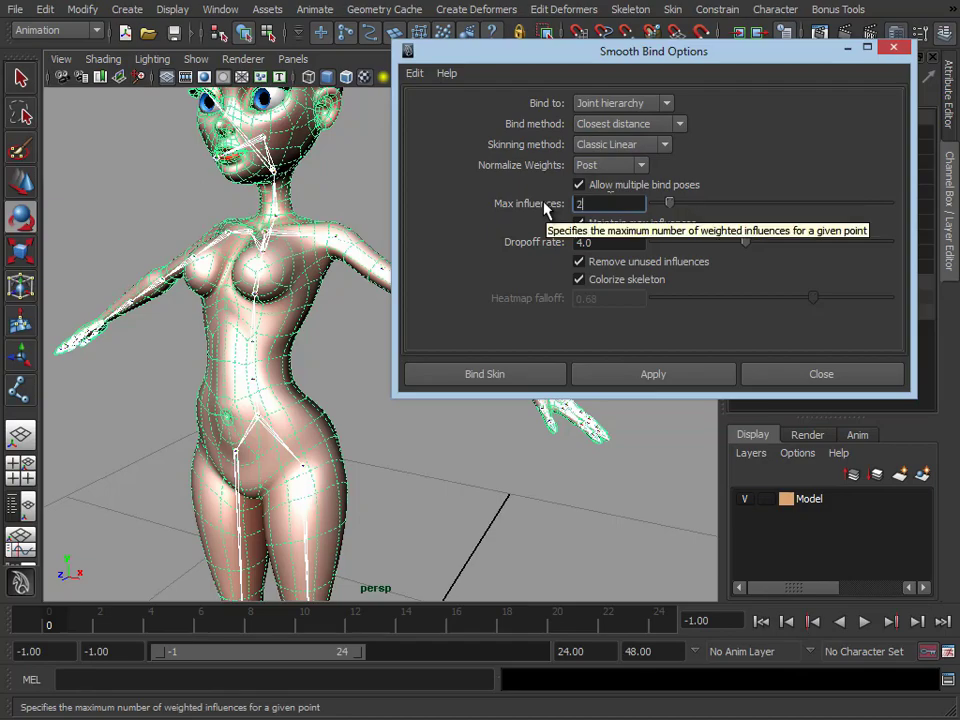
pyautogui.press('Tab')
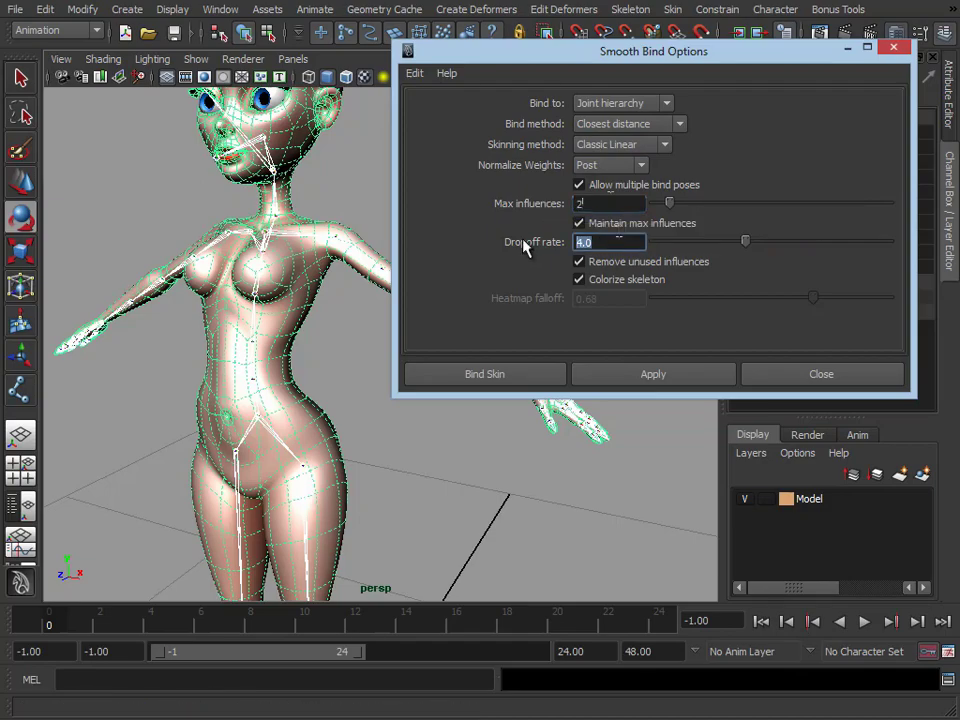
pyautogui.write('10')
pyautogui.press('Return')
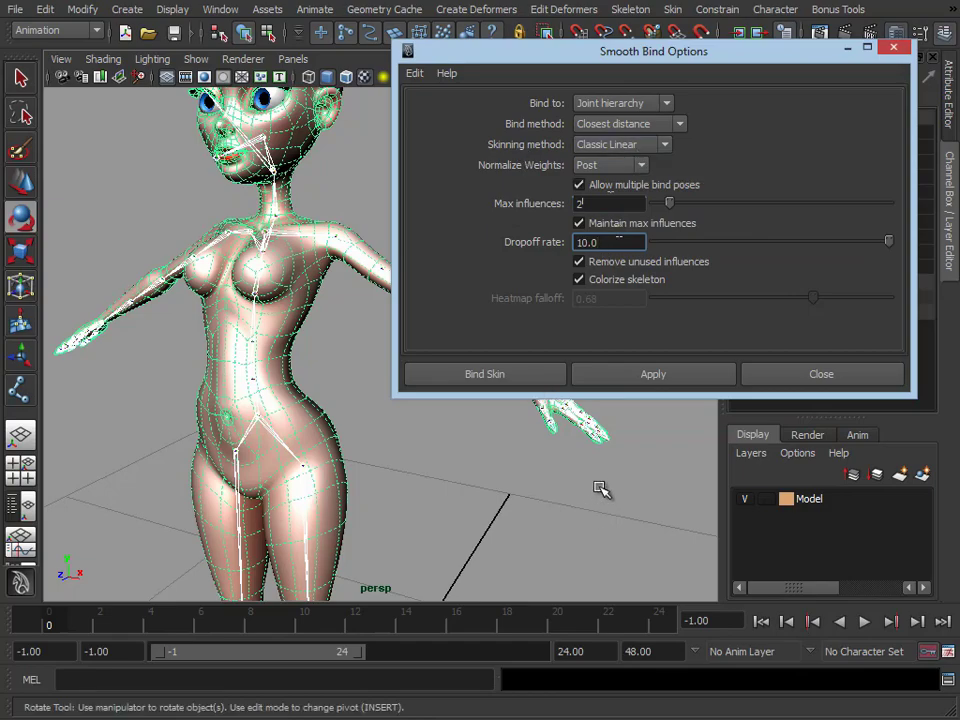
pyautogui.click(484, 374)
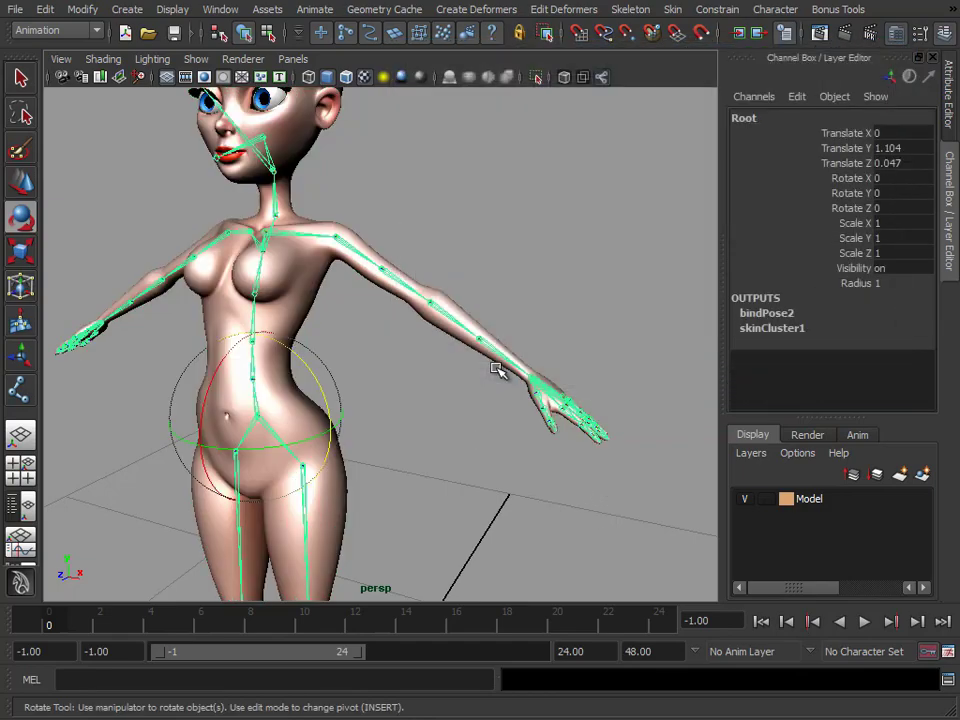
# Test the left shoulder's deformation by rotating L_Shoulder around Z to about -22 and about -46 degrees, undoing each rotation
pyautogui.keyDown('alt'); pyautogui.moveTo(338, 364); pyautogui.dragTo(510, 296, button='right'); pyautogui.keyUp('alt')
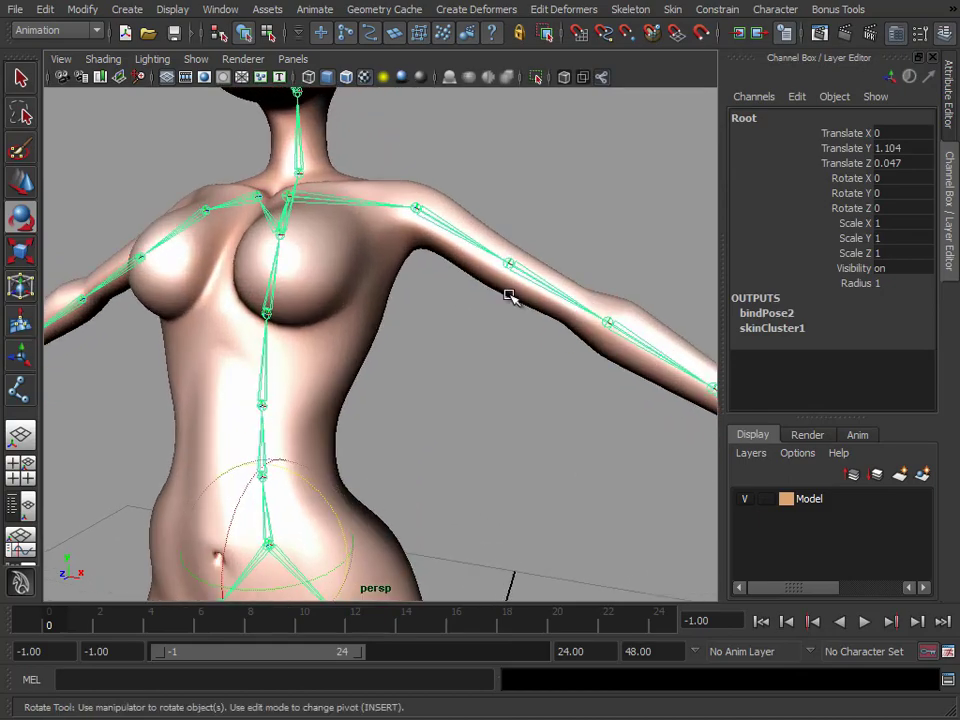
pyautogui.keyDown('alt'); pyautogui.moveTo(510, 296); pyautogui.dragTo(493, 297); pyautogui.keyUp('alt')
pyautogui.keyDown('alt'); pyautogui.moveTo(493, 297); pyautogui.dragTo(530, 290, button='right'); pyautogui.keyUp('alt')
pyautogui.moveTo(475, 171); pyautogui.dragTo(485, 331)
pyautogui.keyDown('alt'); pyautogui.moveTo(518, 179); pyautogui.dragTo(540, 194, button='middle'); pyautogui.keyUp('alt')
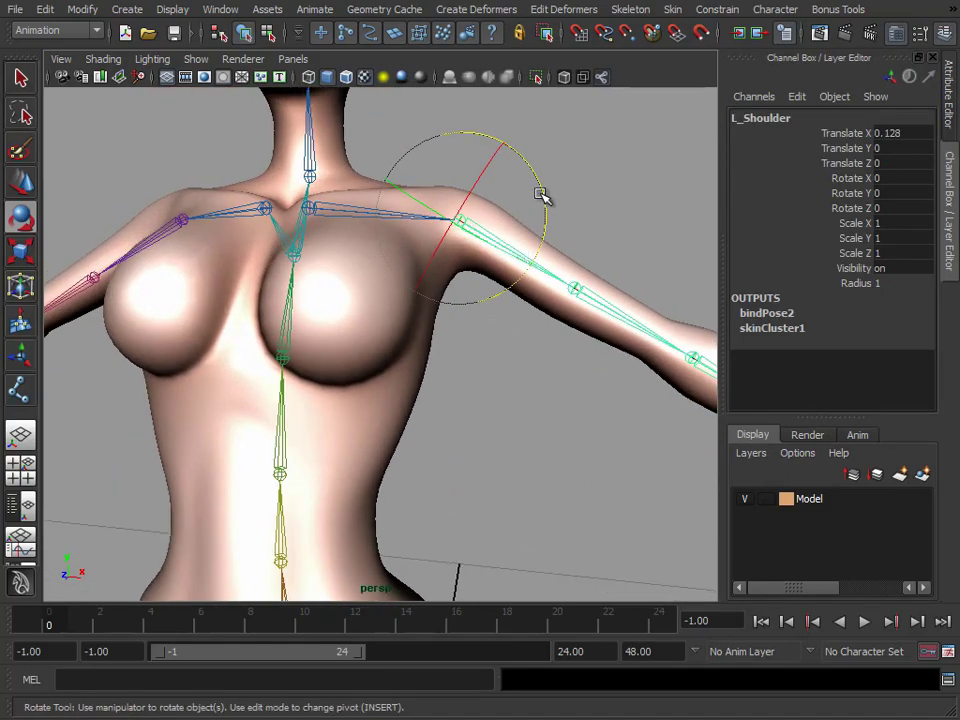
pyautogui.moveTo(540, 185); pyautogui.dragTo(557, 219)
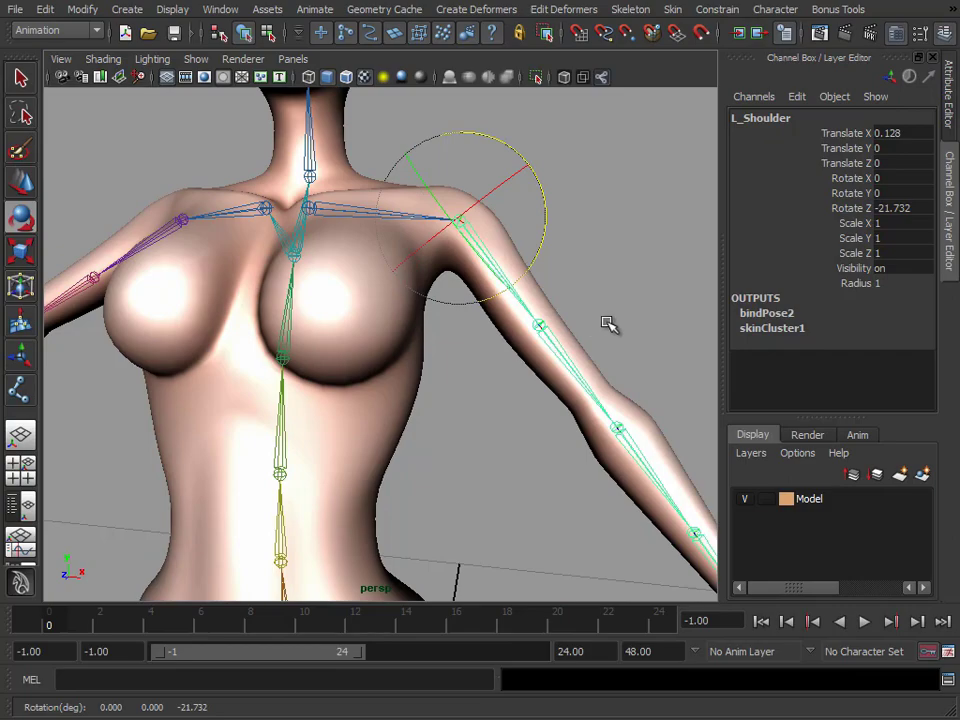
pyautogui.keyDown('alt'); pyautogui.moveTo(611, 326); pyautogui.dragTo(549, 300); pyautogui.keyUp('alt')
pyautogui.hotkey('ctrl', 'z')
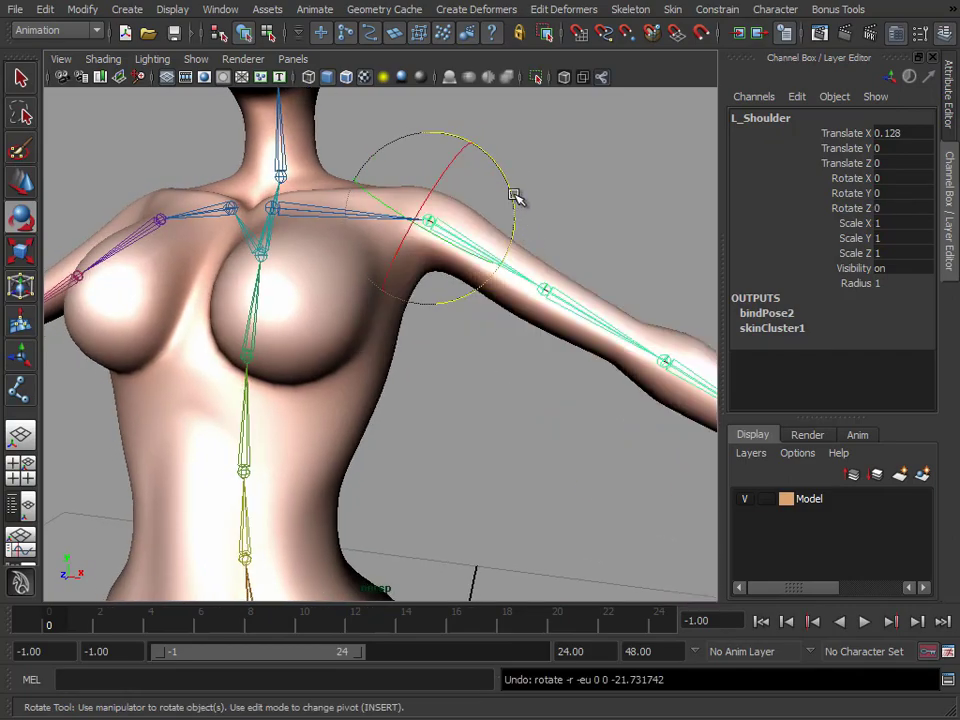
pyautogui.moveTo(514, 196); pyautogui.dragTo(434, 240)
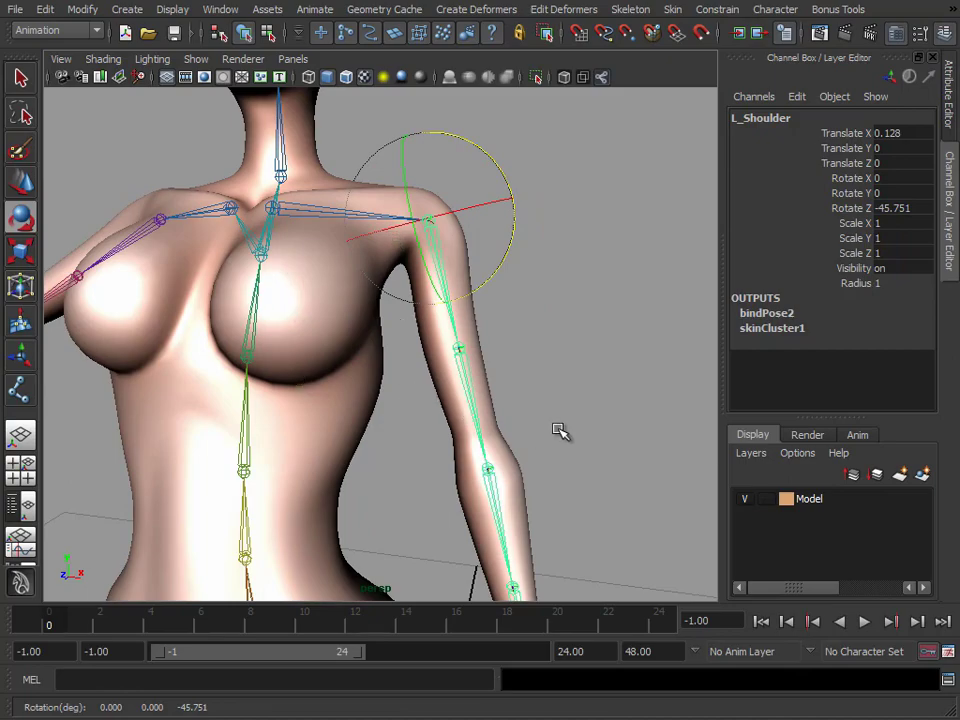
pyautogui.hotkey('ctrl', 'z')
# Test the left index finger's deformation by rotating L_IndexRoot about -76 degrees around Z, and undo the rotation
pyautogui.keyDown('alt'); pyautogui.moveTo(631, 446); pyautogui.dragTo(443, 292); pyautogui.keyUp('alt')
pyautogui.keyDown('alt'); pyautogui.moveTo(443, 292); pyautogui.dragTo(499, 344, button='middle'); pyautogui.keyUp('alt')
pyautogui.keyDown('alt'); pyautogui.moveTo(499, 344); pyautogui.dragTo(545, 354, button='right'); pyautogui.keyUp('alt')
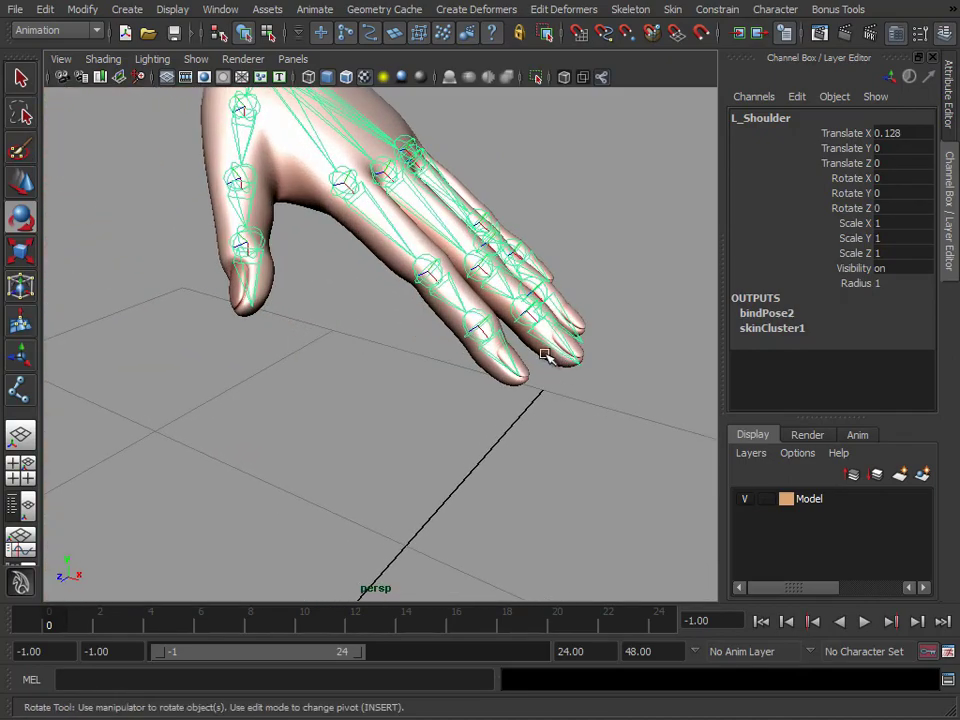
pyautogui.click(388, 157)
pyautogui.moveTo(407, 157); pyautogui.dragTo(429, 274)
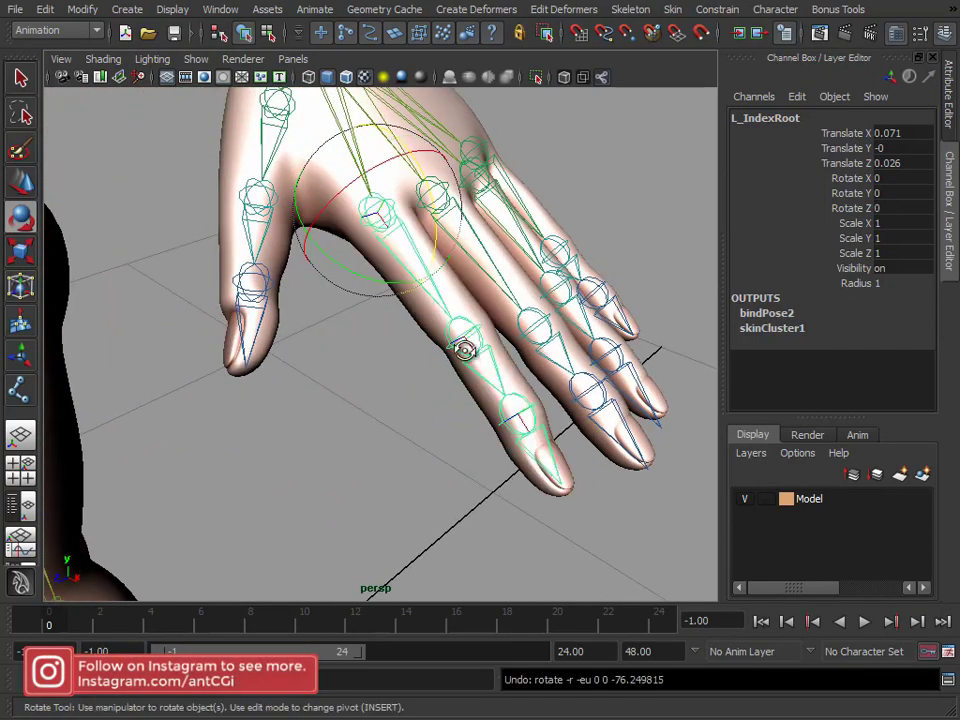
pyautogui.keyDown('alt'); pyautogui.moveTo(478, 355); pyautogui.dragTo(461, 349); pyautogui.keyUp('alt')
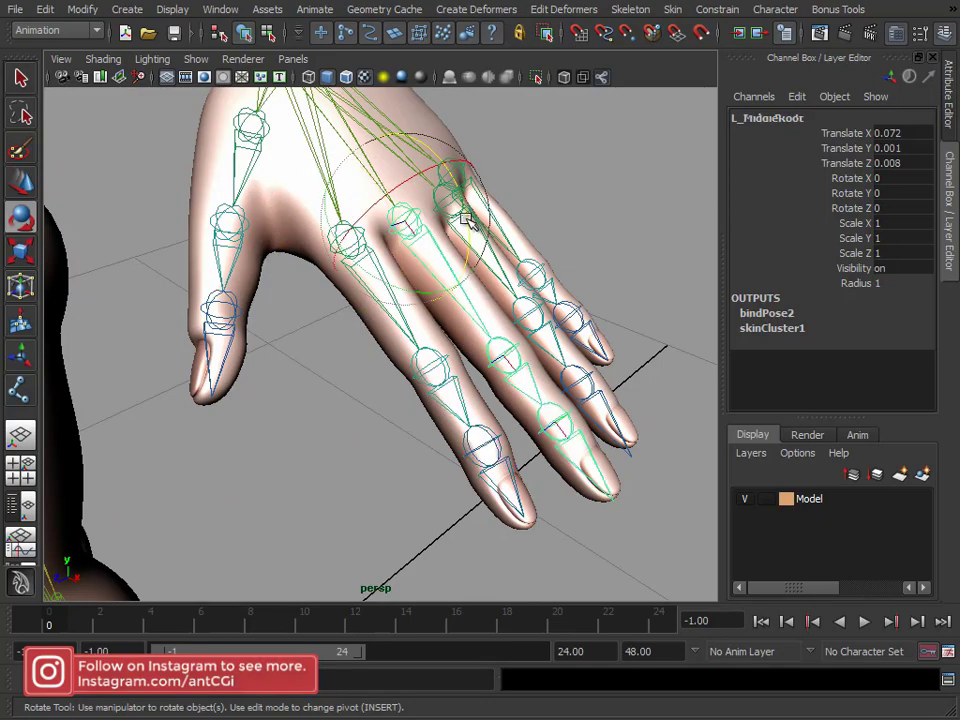
# Try rotating the left hand's middle-finger root, thumb root and L_IndexA joints to test their deformation, undoing each rotation
pyautogui.moveTo(470, 280); pyautogui.dragTo(467, 210)
pyautogui.hotkey('ctrl', 'z')
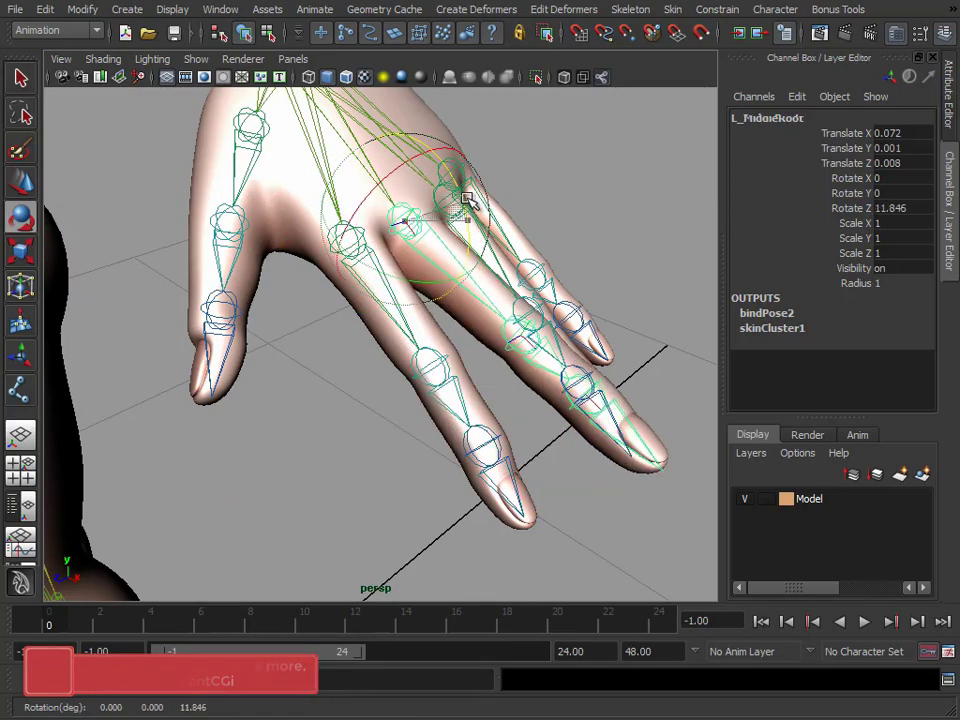
pyautogui.hotkey('ctrl', 'z')
pyautogui.click(233, 165)
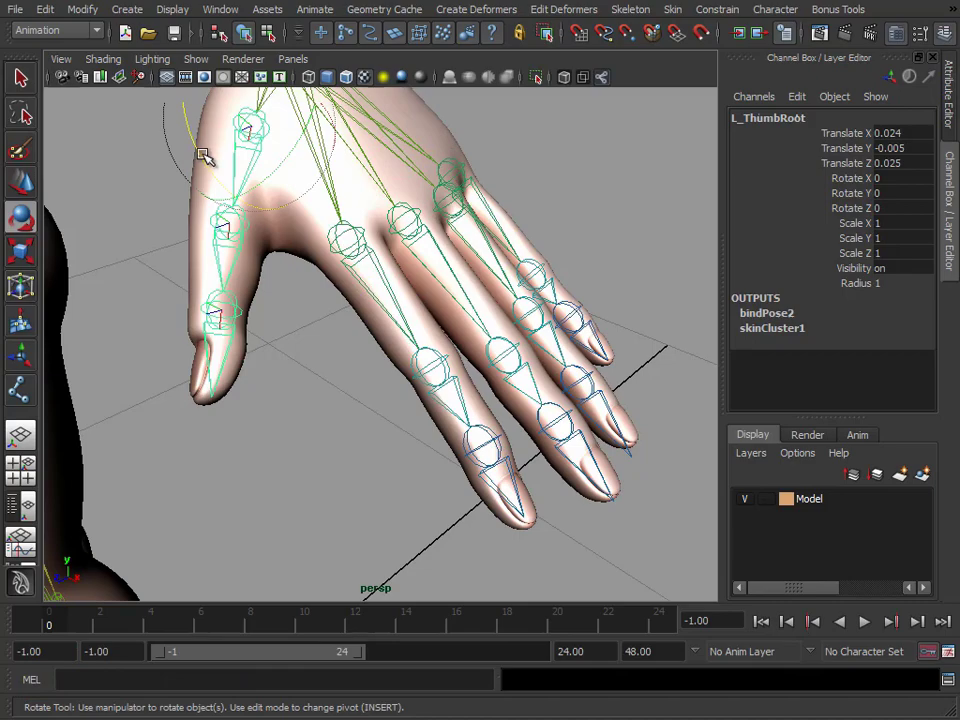
pyautogui.moveTo(148, 120); pyautogui.dragTo(175, 128)
pyautogui.click(447, 382)
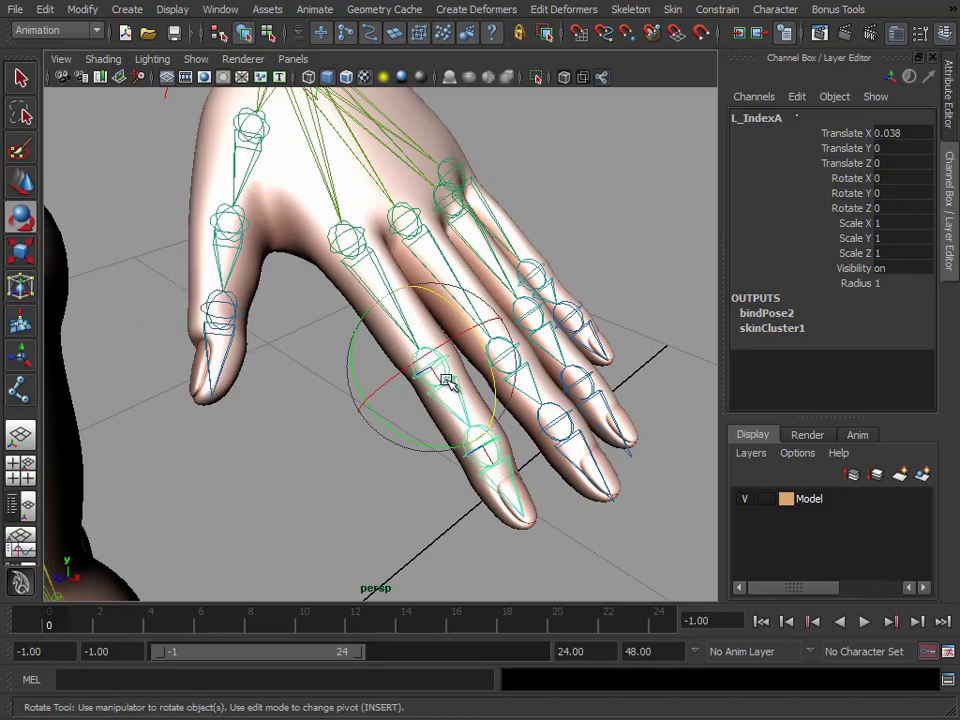
pyautogui.moveTo(480, 346); pyautogui.dragTo(515, 371)
# Try opening the mouth by rotating the Jaw joint about -39 degrees around Z, and undo the rotation
pyautogui.keyDown('alt'); pyautogui.moveTo(585, 377); pyautogui.dragTo(589, 377, button='middle'); pyautogui.keyUp('alt')
pyautogui.keyDown('alt'); pyautogui.moveTo(589, 377); pyautogui.dragTo(420, 355, button='right'); pyautogui.keyUp('alt')
pyautogui.keyDown('alt'); pyautogui.moveTo(420, 355); pyautogui.dragTo(300, 300); pyautogui.keyUp('alt')
pyautogui.keyDown('alt'); pyautogui.moveTo(300, 300); pyautogui.dragTo(521, 531, button='middle'); pyautogui.keyUp('alt')
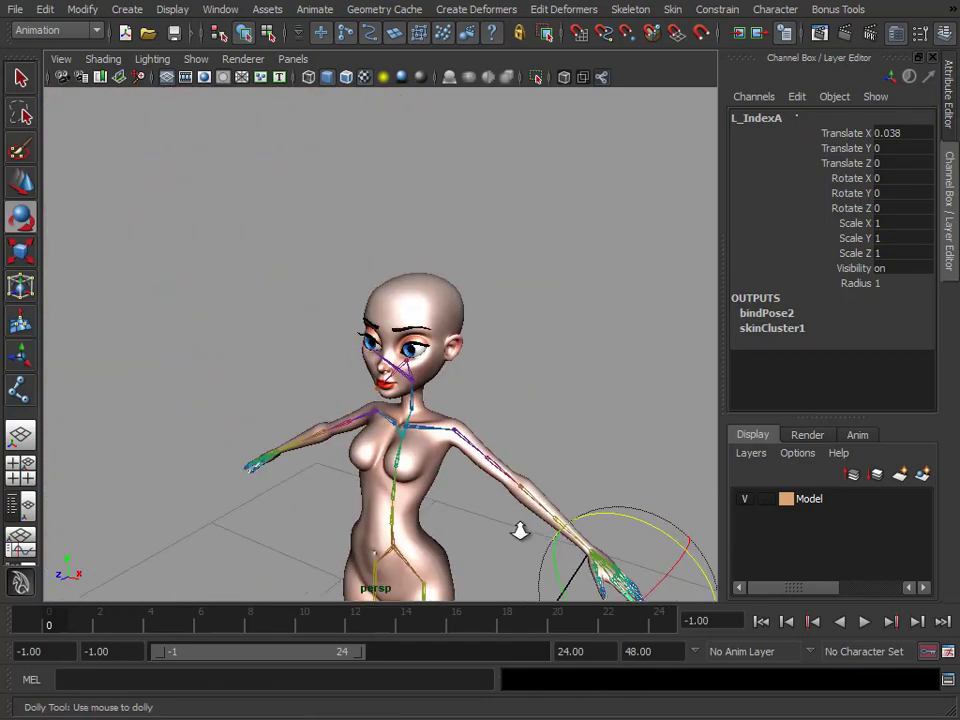
pyautogui.keyDown('alt'); pyautogui.moveTo(521, 531); pyautogui.dragTo(491, 354, button='right'); pyautogui.keyUp('alt')
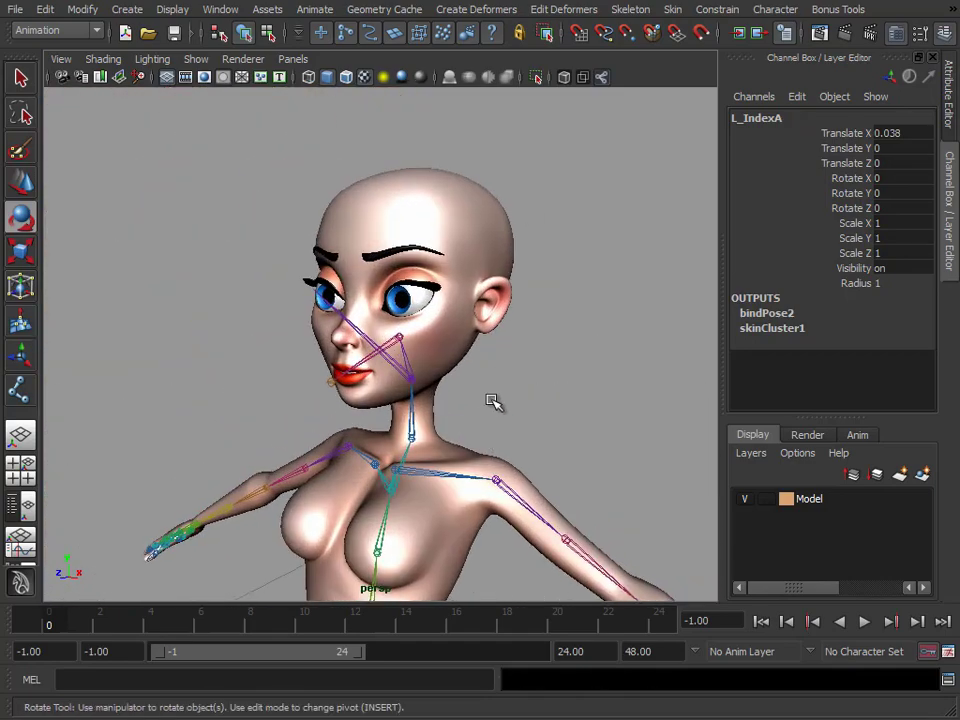
pyautogui.keyDown('alt'); pyautogui.moveTo(492, 401); pyautogui.dragTo(251, 369); pyautogui.keyUp('alt')
pyautogui.keyDown('alt'); pyautogui.moveTo(251, 369); pyautogui.dragTo(264, 382, button='middle'); pyautogui.keyUp('alt')
pyautogui.keyDown('alt'); pyautogui.moveTo(264, 382); pyautogui.dragTo(408, 365, button='right'); pyautogui.keyUp('alt')
pyautogui.click(236, 332)
pyautogui.keyDown('alt'); pyautogui.moveTo(348, 361); pyautogui.dragTo(348, 361, button='middle'); pyautogui.keyUp('alt')
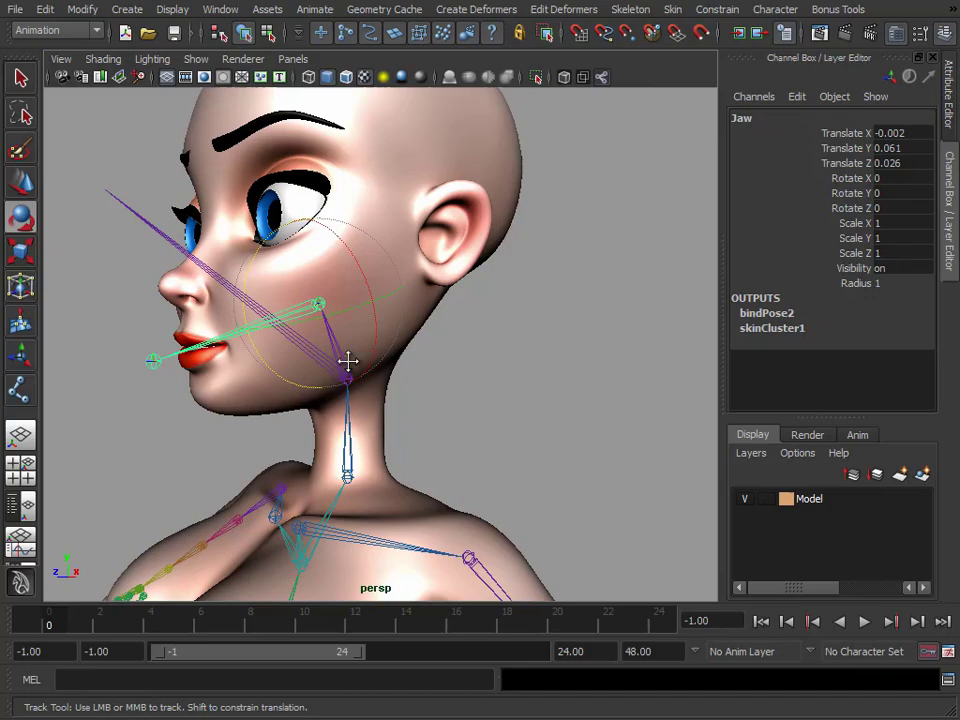
pyautogui.keyDown('alt'); pyautogui.moveTo(348, 361); pyautogui.dragTo(437, 379); pyautogui.keyUp('alt')
pyautogui.keyDown('alt'); pyautogui.moveTo(437, 379); pyautogui.dragTo(373, 388, button='right'); pyautogui.keyUp('alt')
pyautogui.keyDown('alt'); pyautogui.moveTo(373, 388); pyautogui.dragTo(364, 369); pyautogui.keyUp('alt')
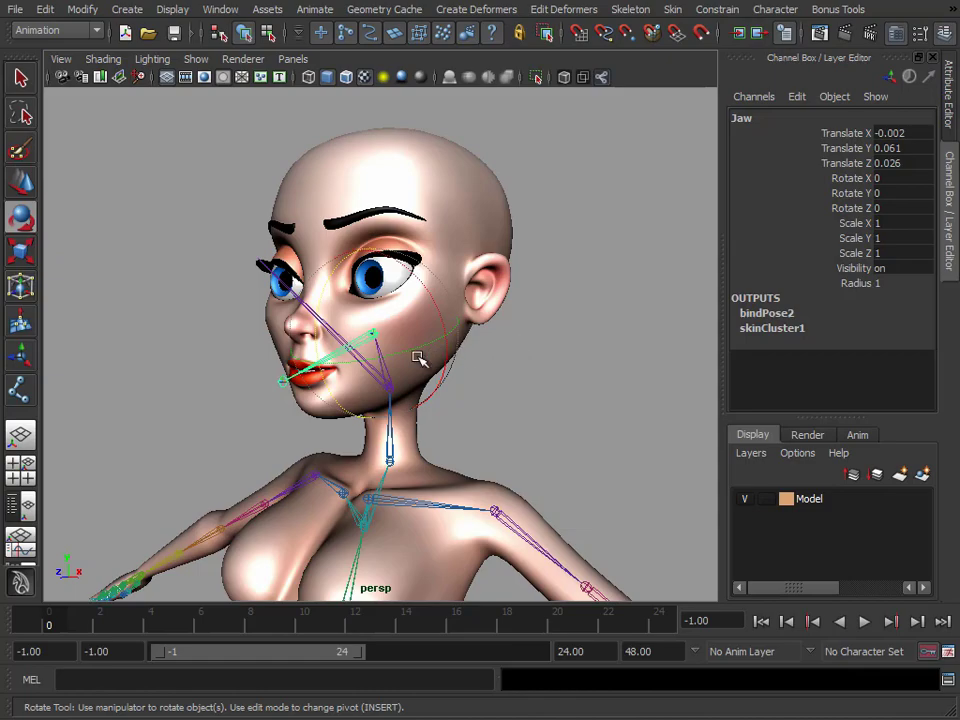
pyautogui.keyDown('alt'); pyautogui.moveTo(417, 357); pyautogui.dragTo(400, 350); pyautogui.keyUp('alt')
pyautogui.keyDown('alt'); pyautogui.moveTo(400, 350); pyautogui.dragTo(425, 349, button='right'); pyautogui.keyUp('alt')
pyautogui.moveTo(292, 294); pyautogui.dragTo(296, 351)
pyautogui.hotkey('ctrl', 'z')
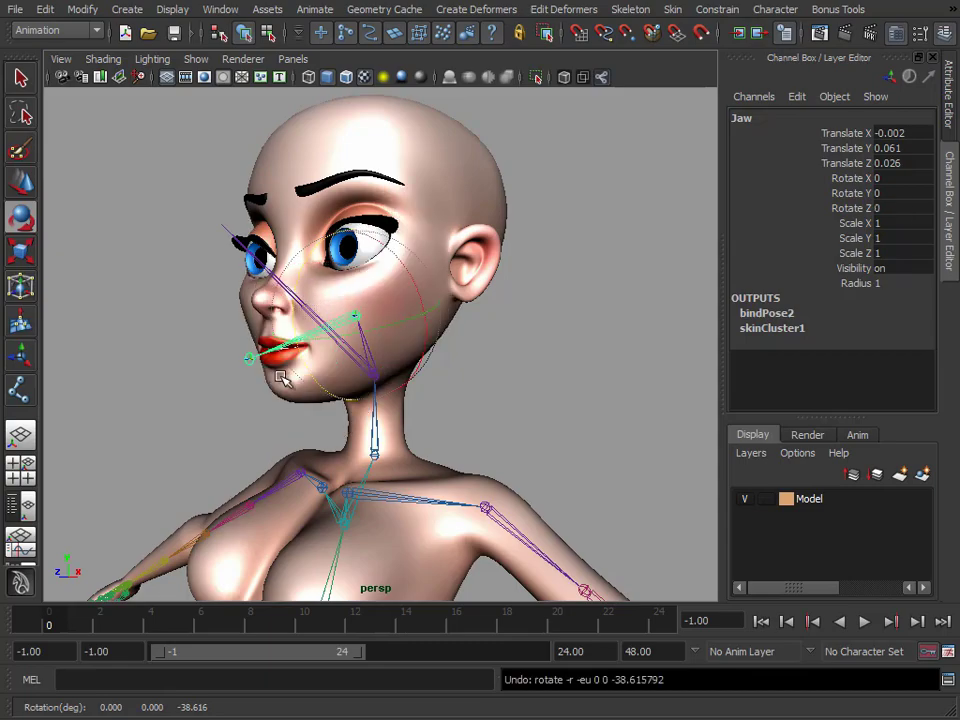
# Turn off automatic keyframing and tilt the Head joint back to about -22.7 degrees around X
pyautogui.click(520, 389)
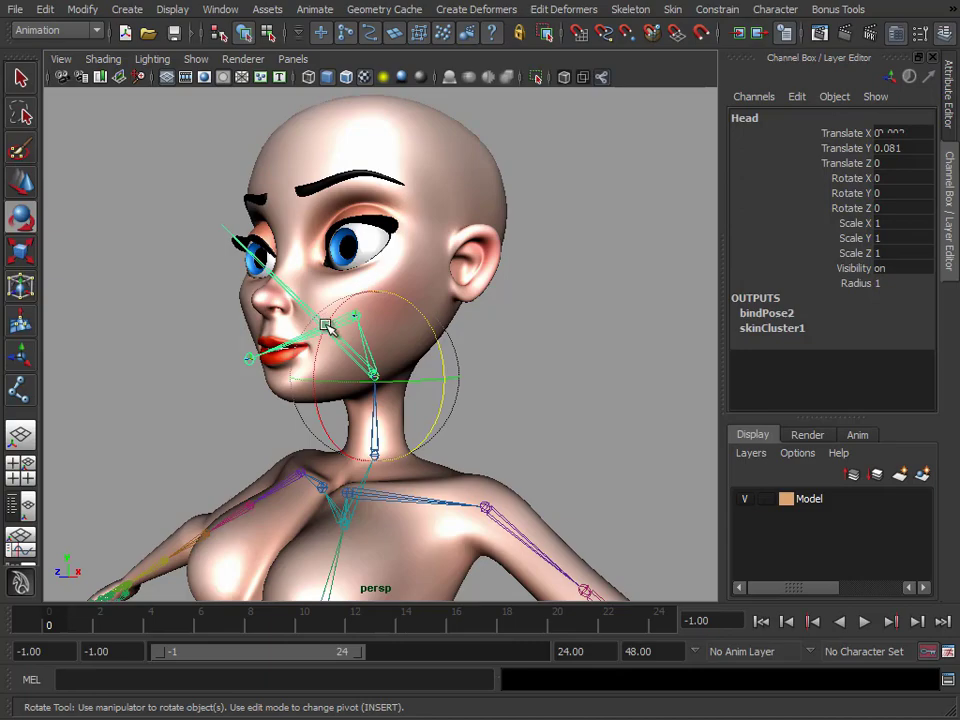
pyautogui.click(928, 651)
pyautogui.moveTo(326, 330); pyautogui.dragTo(333, 305)
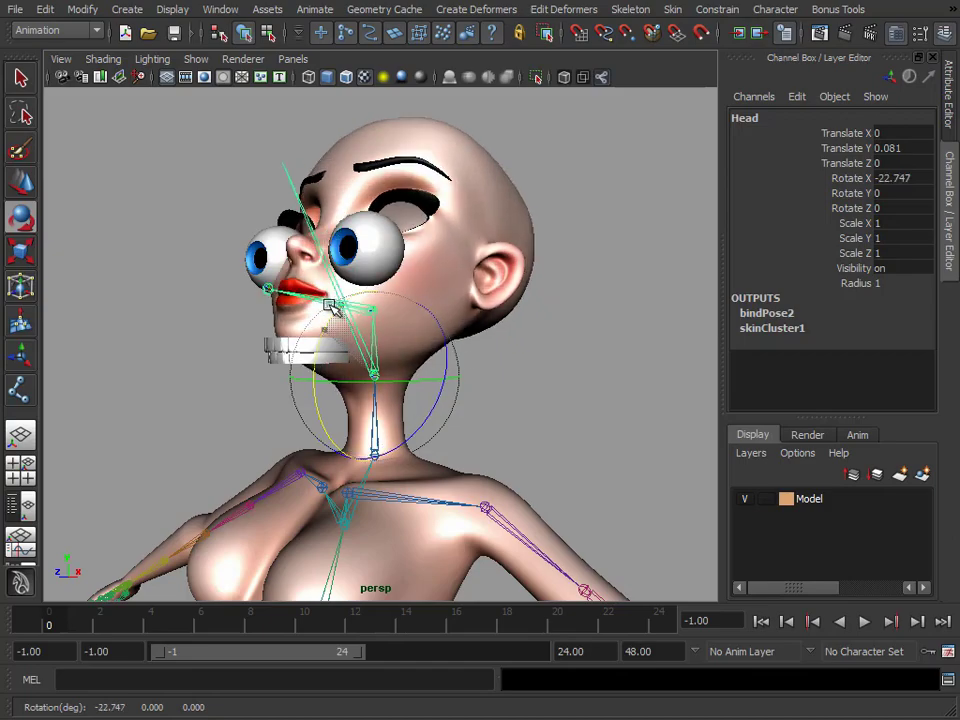
# Rotate the Jaw joint to about -20.4 degrees around Z and clear the selection
pyautogui.click(621, 431)
pyautogui.click(313, 297)
pyautogui.moveTo(316, 275); pyautogui.dragTo(311, 309)
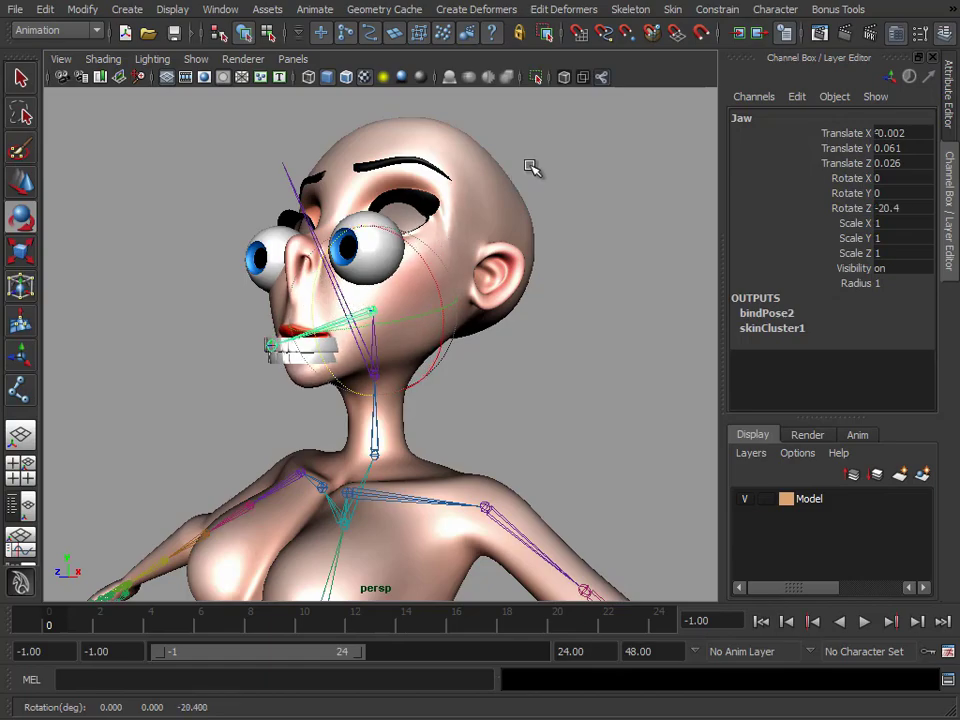
pyautogui.click(529, 186)
# Hide HeadGroup, which holds the eyes and upper teeth, and JawGroup, which holds the lower teeth
pyautogui.click(250, 262)
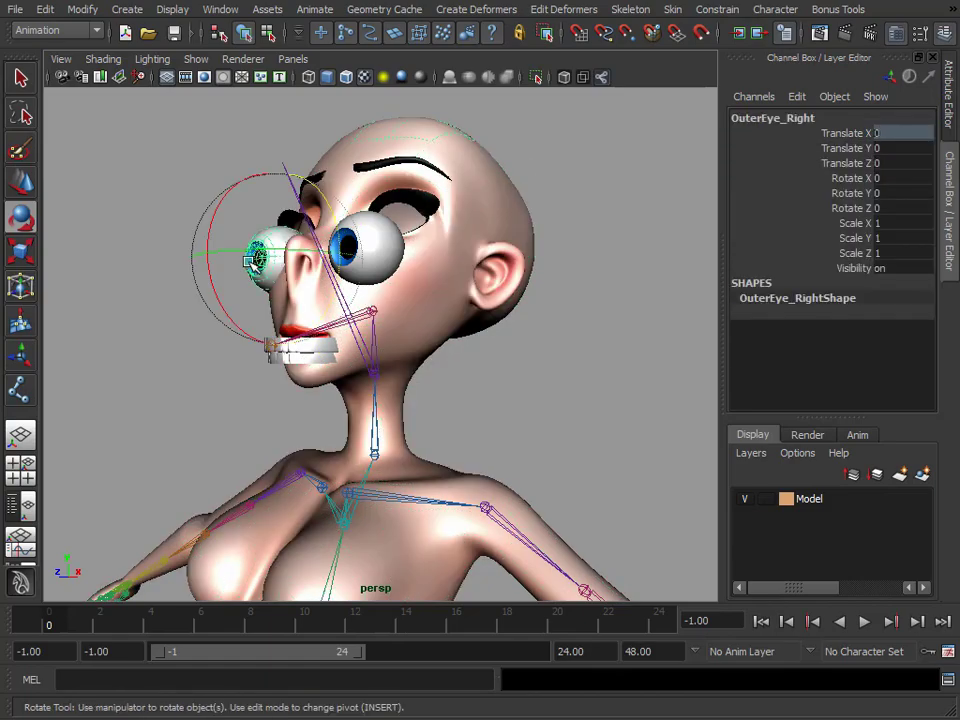
pyautogui.press('Up')
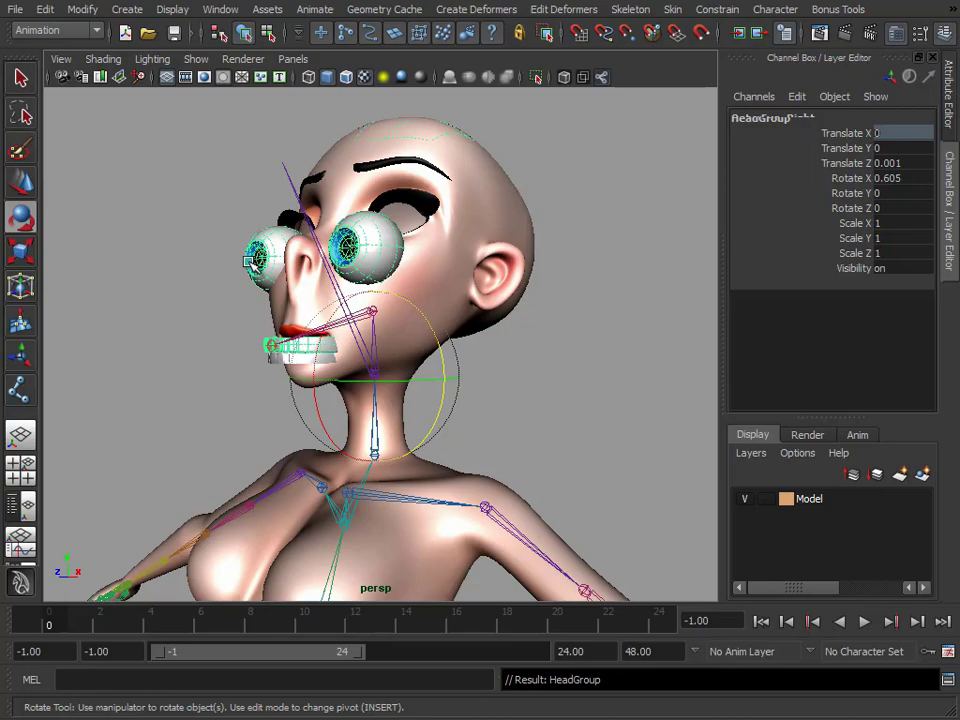
pyautogui.hotkey('ctrl', 'h')
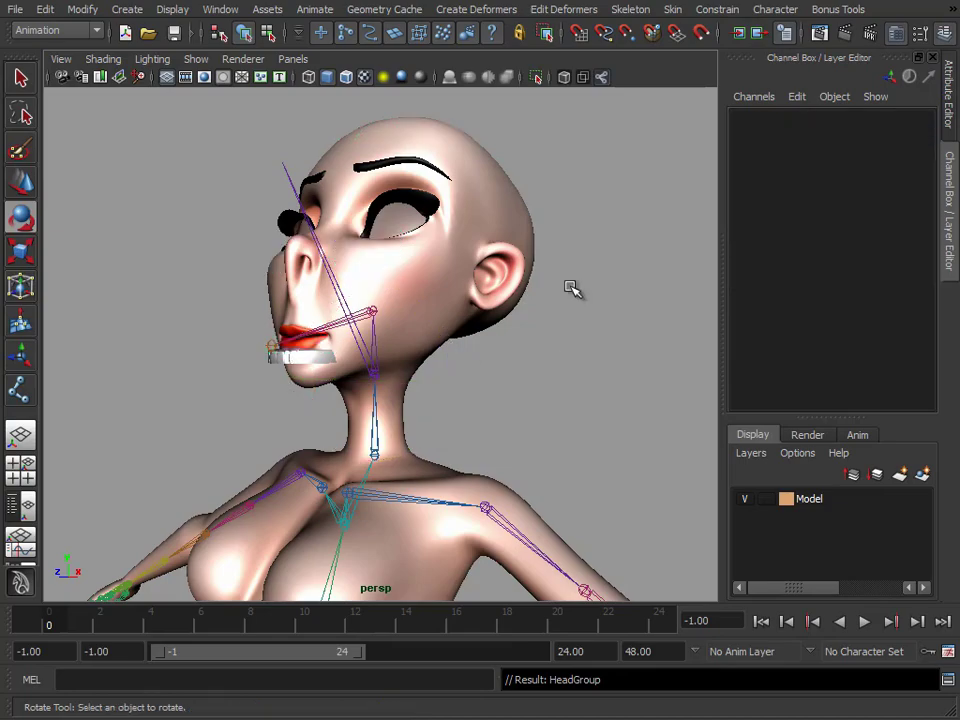
pyautogui.keyDown('alt'); pyautogui.moveTo(501, 317); pyautogui.dragTo(448, 376); pyautogui.keyUp('alt')
pyautogui.click(362, 379)
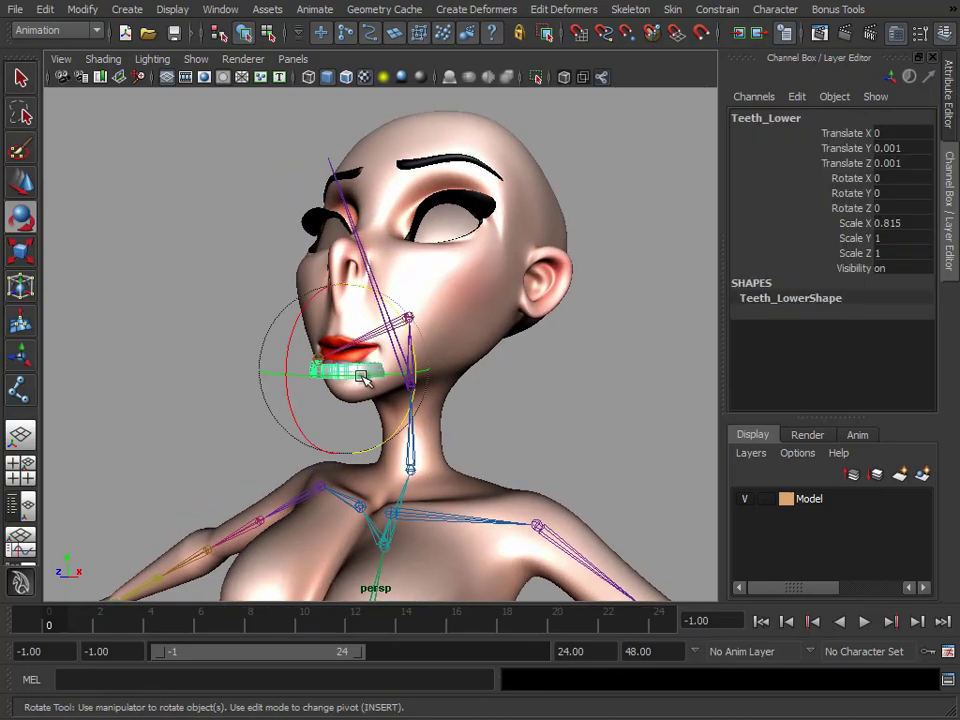
pyautogui.press('Up')
pyautogui.hotkey('ctrl', 'h')
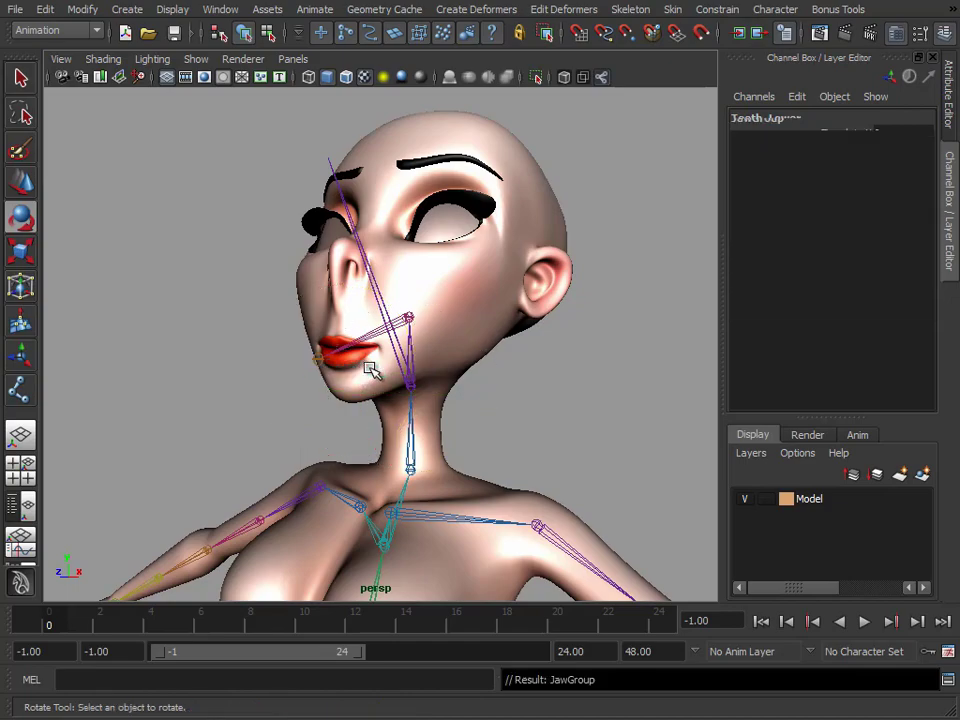
# Select Actress_Model and examine how its face deforms around the nose, lips and eyes, up close and from farther away
pyautogui.keyDown('alt'); pyautogui.moveTo(535, 345); pyautogui.dragTo(278, 246); pyautogui.keyUp('alt')
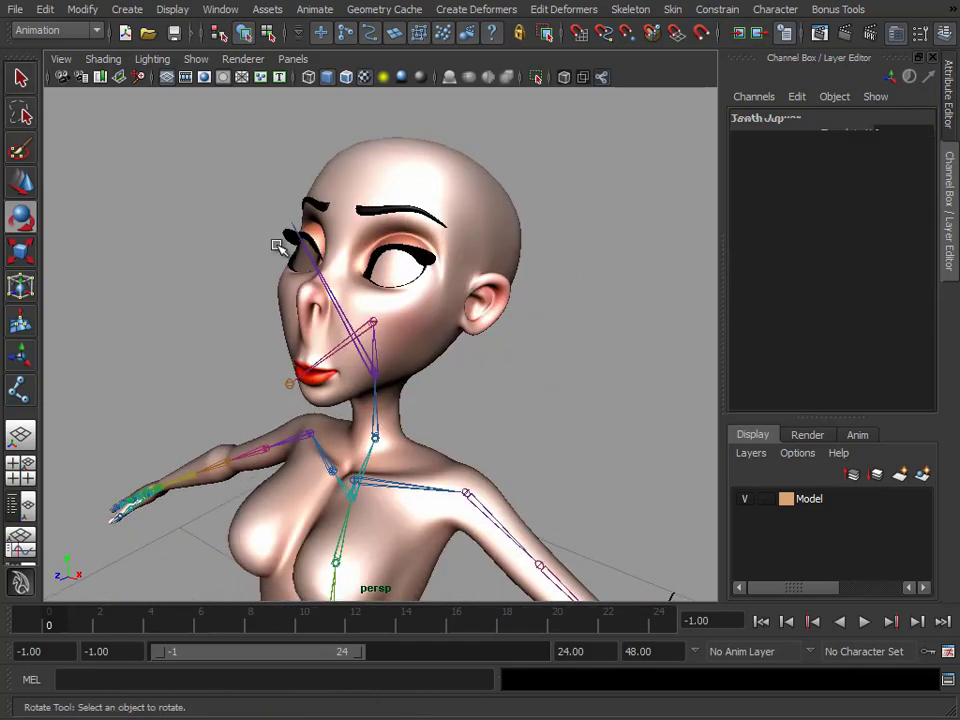
pyautogui.keyDown('alt'); pyautogui.moveTo(440, 364); pyautogui.dragTo(501, 364); pyautogui.keyUp('alt')
pyautogui.keyDown('alt'); pyautogui.moveTo(501, 364); pyautogui.dragTo(528, 358, button='right'); pyautogui.keyUp('alt')
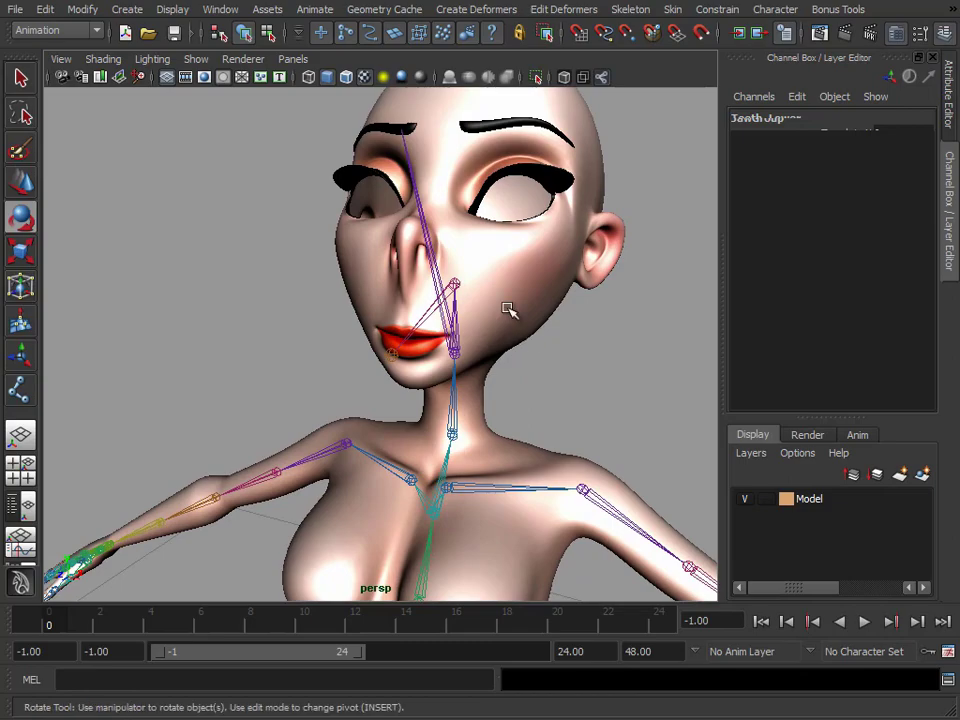
pyautogui.click(510, 311)
pyautogui.keyDown('alt'); pyautogui.moveTo(510, 311); pyautogui.dragTo(416, 330); pyautogui.keyUp('alt')
pyautogui.keyDown('alt'); pyautogui.moveTo(416, 330); pyautogui.dragTo(497, 405, button='middle'); pyautogui.keyUp('alt')
pyautogui.keyDown('alt'); pyautogui.moveTo(497, 405); pyautogui.dragTo(530, 410, button='right'); pyautogui.keyUp('alt')
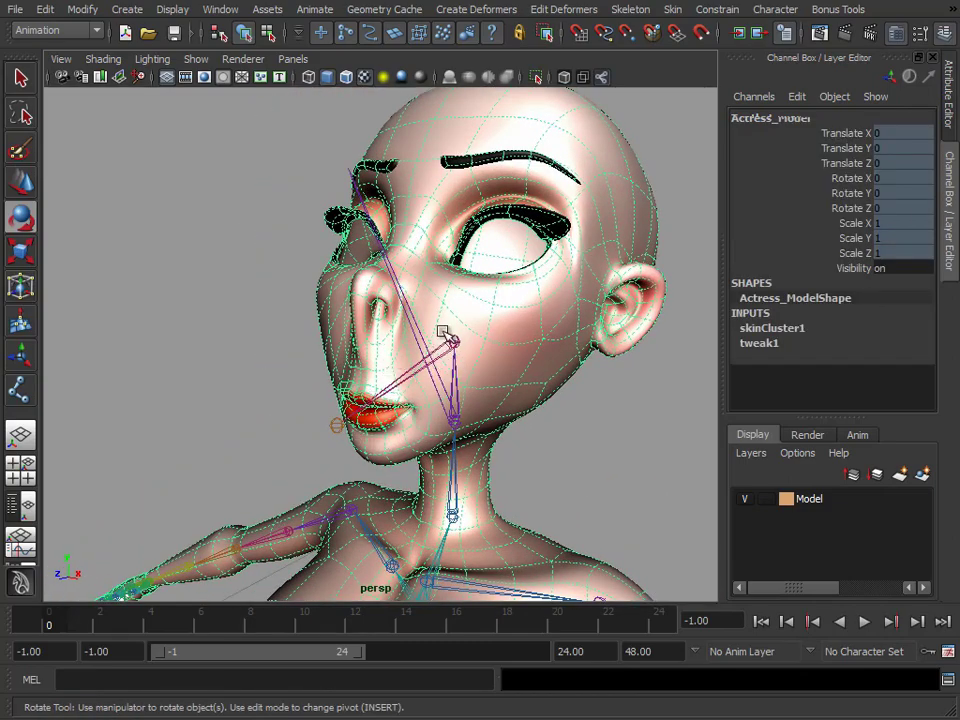
pyautogui.keyDown('alt'); pyautogui.moveTo(593, 463); pyautogui.dragTo(514, 450, button='right'); pyautogui.keyUp('alt')
pyautogui.keyDown('alt'); pyautogui.moveTo(532, 510); pyautogui.dragTo(489, 416, button='middle'); pyautogui.keyUp('alt')
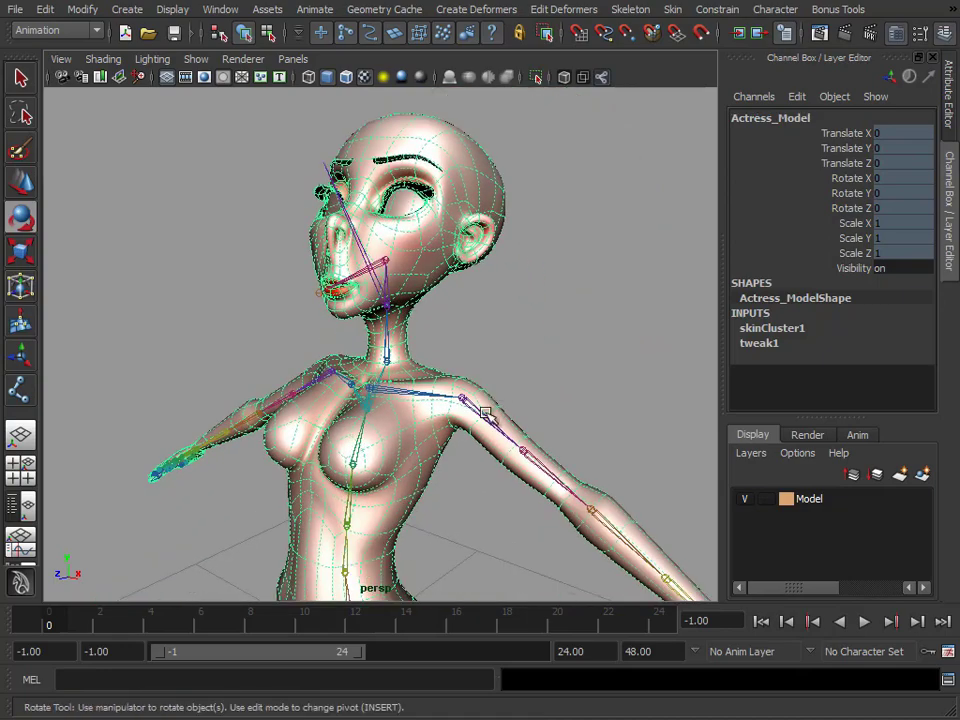
# Rotate the L_Shoulder joint to about -26.5 degrees around Z to lower the left arm
pyautogui.click(489, 416)
pyautogui.keyDown('alt'); pyautogui.moveTo(450, 435); pyautogui.dragTo(531, 422); pyautogui.keyUp('alt')
pyautogui.keyDown('alt'); pyautogui.moveTo(516, 374); pyautogui.dragTo(385, 290); pyautogui.keyUp('alt')
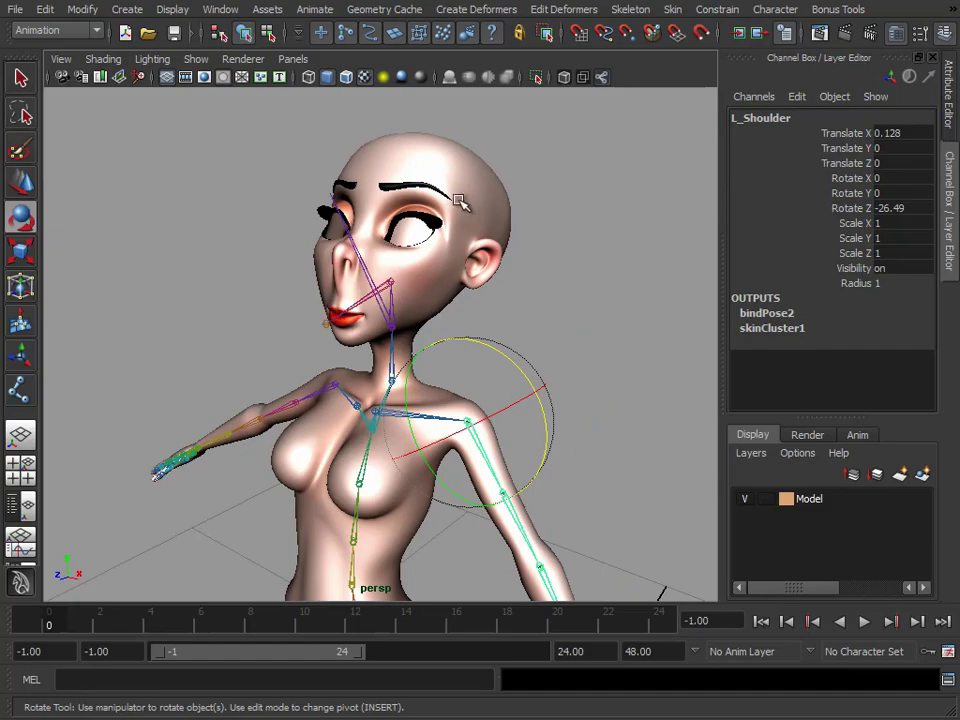
# Select Actress_Model, start the Paint Skin Weights Tool with its settings shown, and place the settings window clear of the body
pyautogui.click(481, 164)
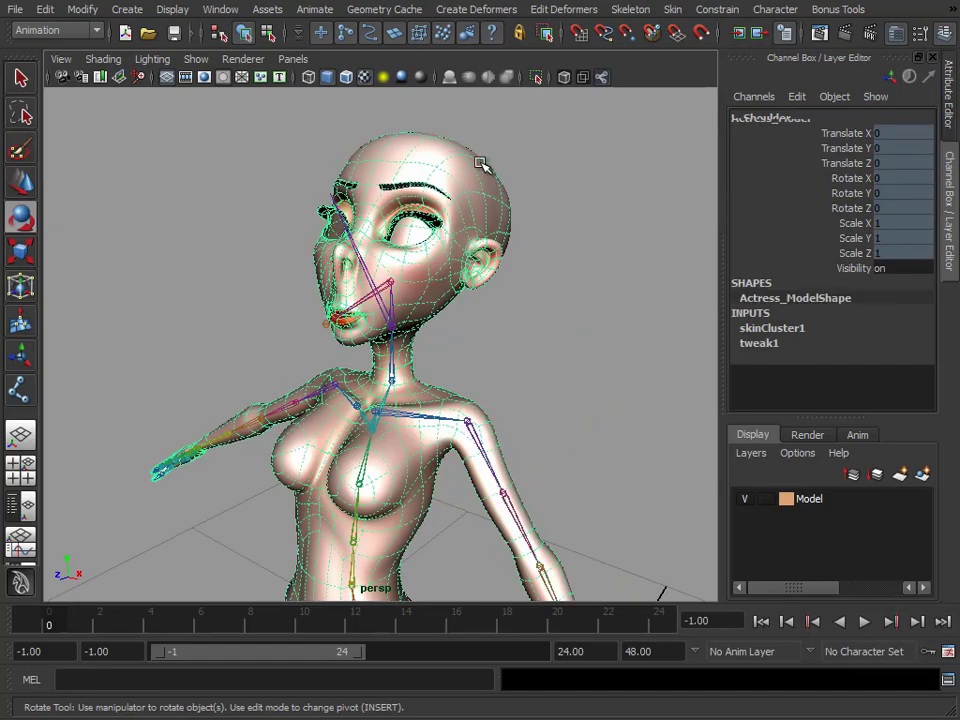
pyautogui.click(672, 10)
pyautogui.moveTo(698, 93)
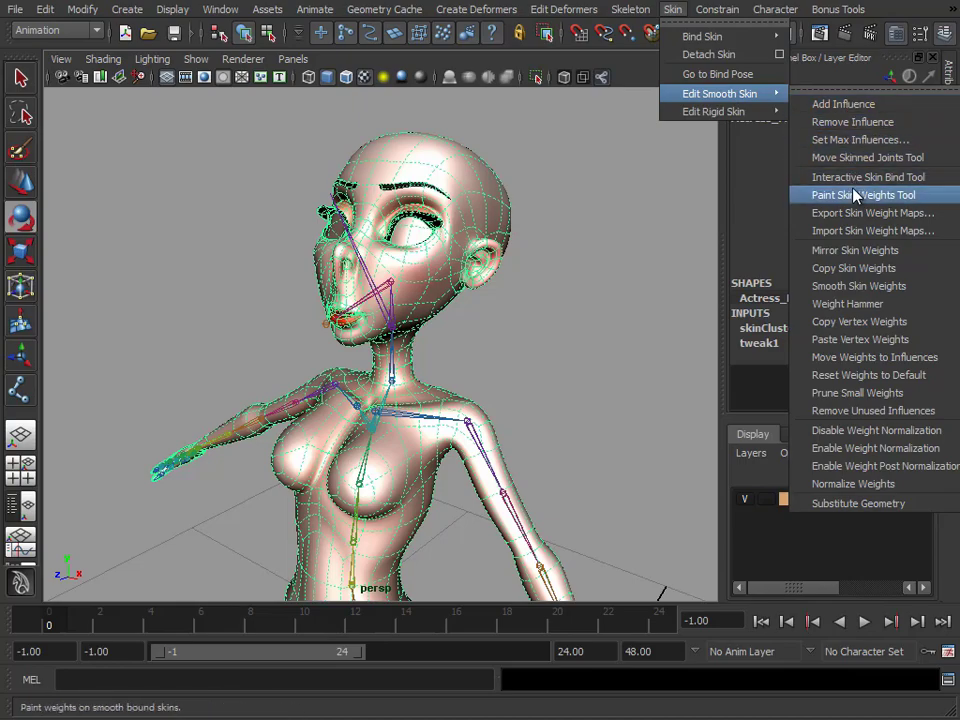
pyautogui.click(948, 195)
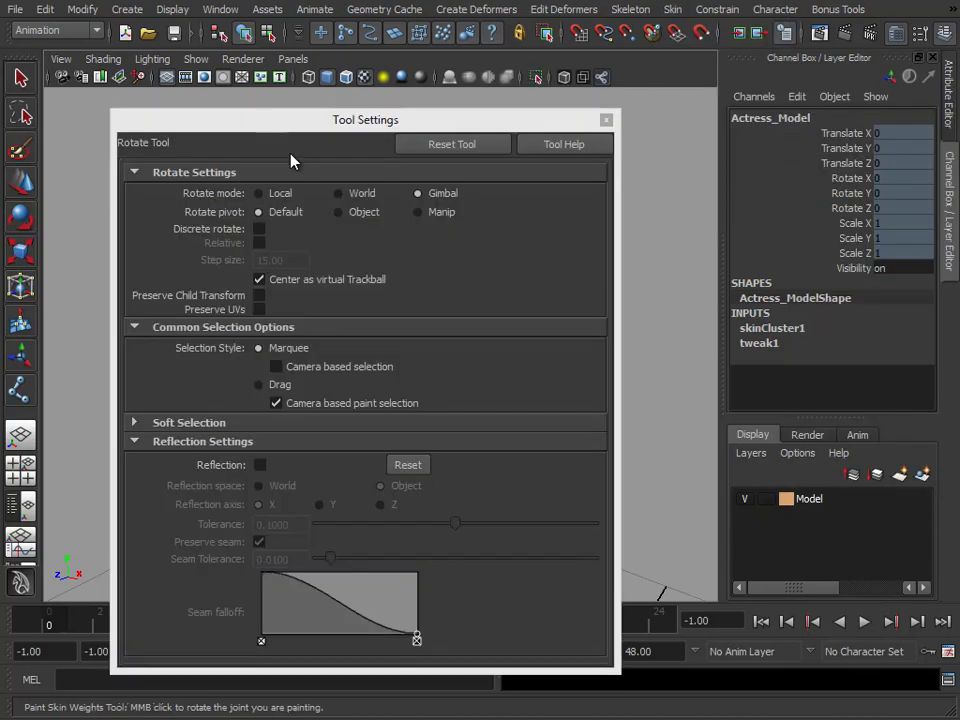
pyautogui.moveTo(369, 122)
pyautogui.mouseDown()
pyautogui.moveTo(620, 78)
pyautogui.moveTo(708, 36)
pyautogui.mouseUp()
pyautogui.moveTo(441, 430); pyautogui.dragTo(536, 429)
# Examine how the Root joint's weights are spread over the hips, waist and upper thighs
pyautogui.keyDown('alt'); pyautogui.moveTo(420, 383); pyautogui.dragTo(369, 284, button='middle'); pyautogui.keyUp('alt')
pyautogui.keyDown('alt'); pyautogui.moveTo(369, 284); pyautogui.dragTo(330, 276, button='right'); pyautogui.keyUp('alt')
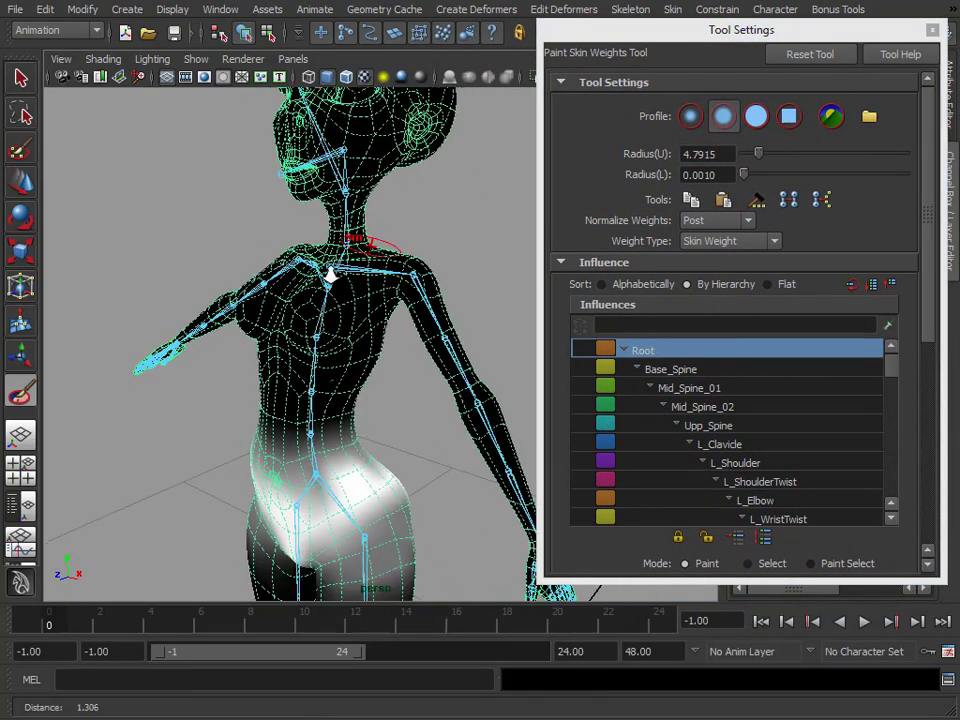
pyautogui.keyDown('alt'); pyautogui.moveTo(335, 365); pyautogui.dragTo(430, 372); pyautogui.keyUp('alt')
pyautogui.keyDown('alt'); pyautogui.moveTo(264, 259); pyautogui.dragTo(250, 160, button='middle'); pyautogui.keyUp('alt')
pyautogui.keyDown('alt'); pyautogui.moveTo(250, 160); pyautogui.dragTo(338, 234, button='right'); pyautogui.keyUp('alt')
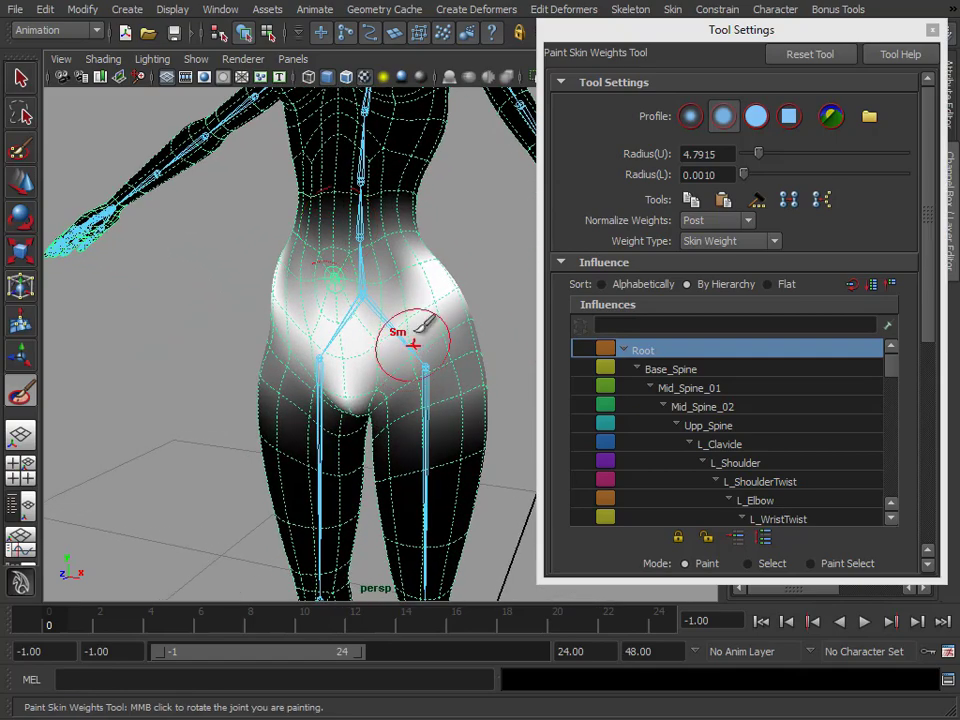
pyautogui.keyDown('alt'); pyautogui.moveTo(386, 321); pyautogui.dragTo(359, 322, button='middle'); pyautogui.keyUp('alt')
pyautogui.keyDown('alt'); pyautogui.moveTo(359, 322); pyautogui.dragTo(372, 332, button='right'); pyautogui.keyUp('alt')
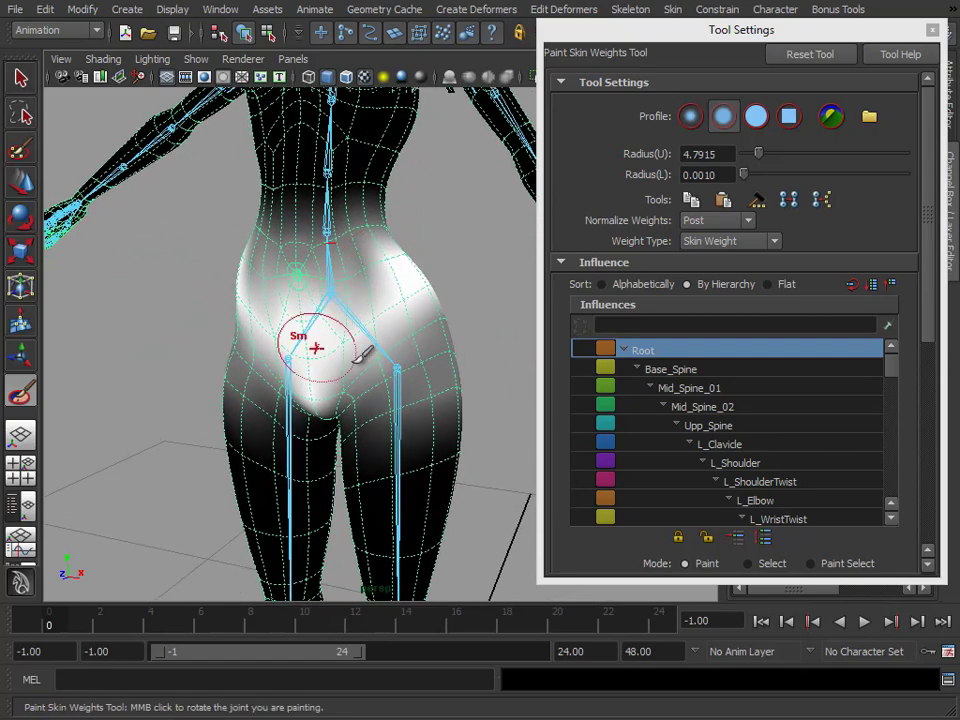
pyautogui.moveTo(334, 300); pyautogui.dragTo(268, 294)
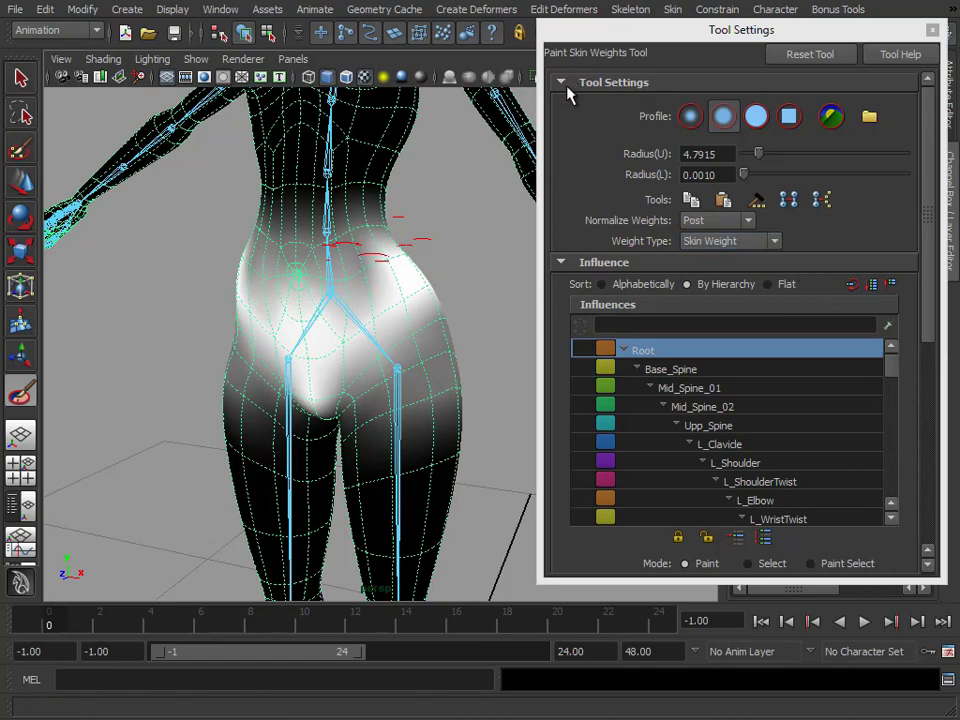
# Reset the paint tool to its defaults, heighten its settings window, and go through the influences from Base_Spine up to Upp_Spine
pyautogui.click(810, 57)
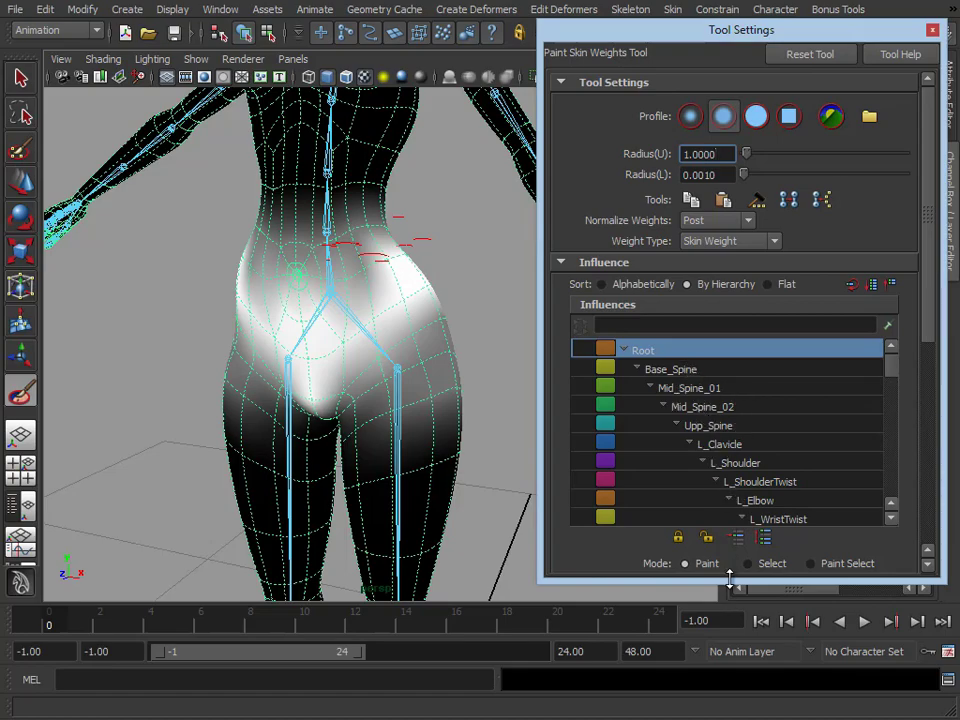
pyautogui.moveTo(730, 578); pyautogui.dragTo(742, 681)
pyautogui.click(670, 369)
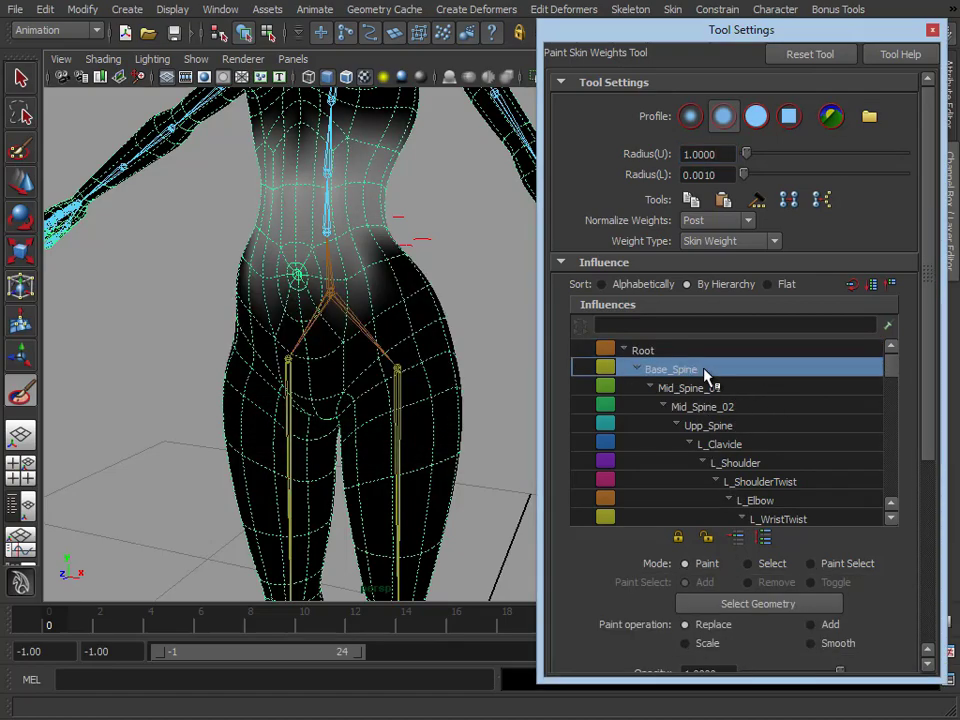
pyautogui.click(734, 389)
pyautogui.click(738, 408)
pyautogui.keyDown('alt'); pyautogui.moveTo(347, 157); pyautogui.dragTo(329, 276, button='middle'); pyautogui.keyUp('alt')
pyautogui.click(700, 426)
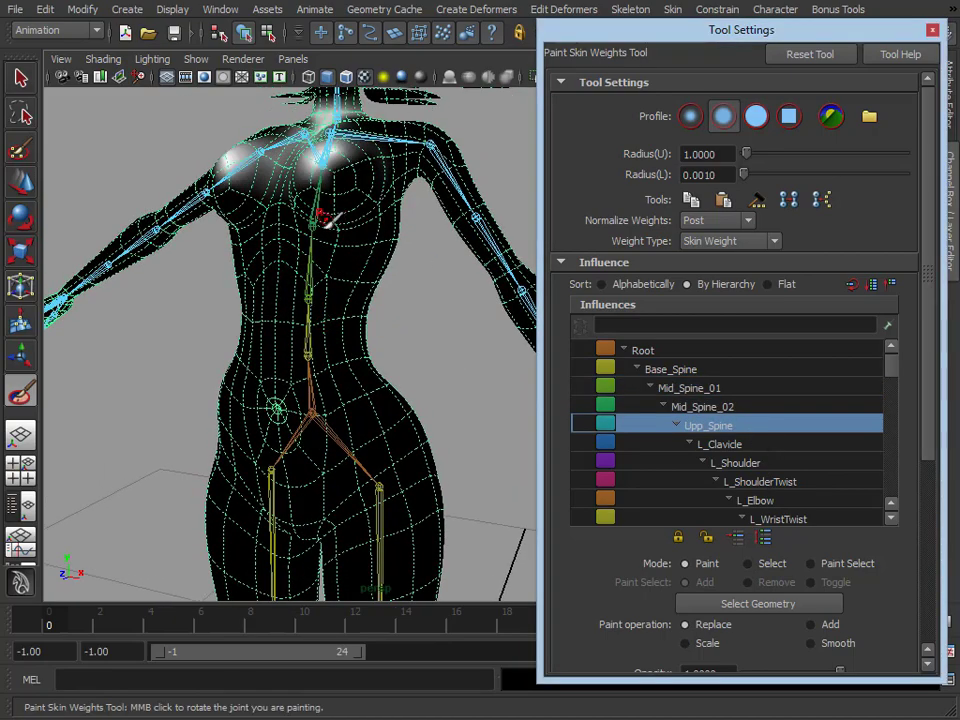
# Examine the Upp_Spine weights across the chest, collarbones and neck from several angles
pyautogui.keyDown('alt'); pyautogui.moveTo(321, 214); pyautogui.dragTo(262, 283); pyautogui.keyUp('alt')
pyautogui.keyDown('alt'); pyautogui.moveTo(319, 307); pyautogui.dragTo(327, 310); pyautogui.keyUp('alt')
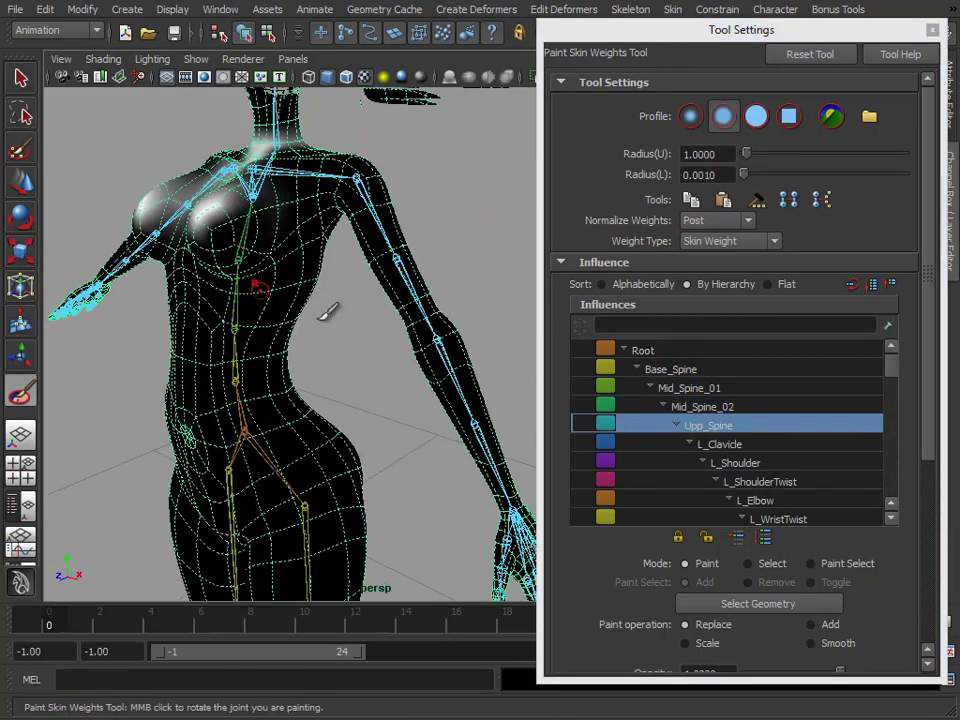
pyautogui.keyDown('alt'); pyautogui.moveTo(223, 192); pyautogui.dragTo(255, 242, button='middle'); pyautogui.keyUp('alt')
pyautogui.moveTo(204, 270)
pyautogui.keyDown('alt'); pyautogui.mouseDown(button='right')
pyautogui.moveTo(231, 251)
pyautogui.moveTo(256, 250)
pyautogui.mouseUp(button='right'); pyautogui.keyUp('alt')
pyautogui.moveTo(285, 230)
pyautogui.keyDown('alt'); pyautogui.mouseDown(button='middle')
pyautogui.moveTo(313, 272)
pyautogui.moveTo(304, 264)
pyautogui.mouseUp(button='middle'); pyautogui.keyUp('alt')
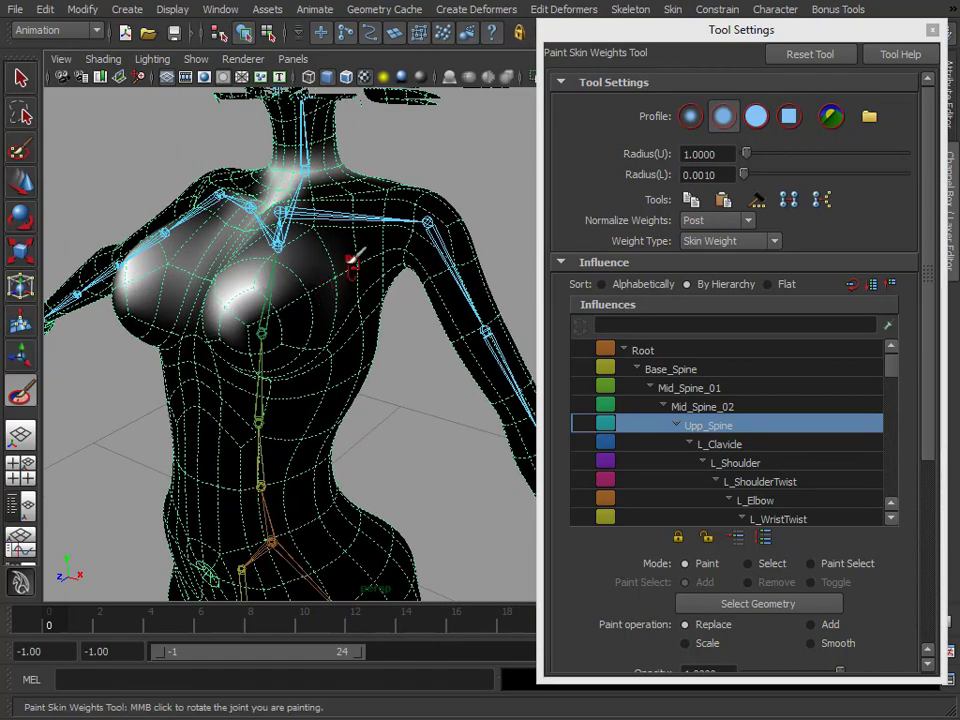
pyautogui.keyDown('alt'); pyautogui.moveTo(272, 242); pyautogui.dragTo(285, 171); pyautogui.keyUp('alt')
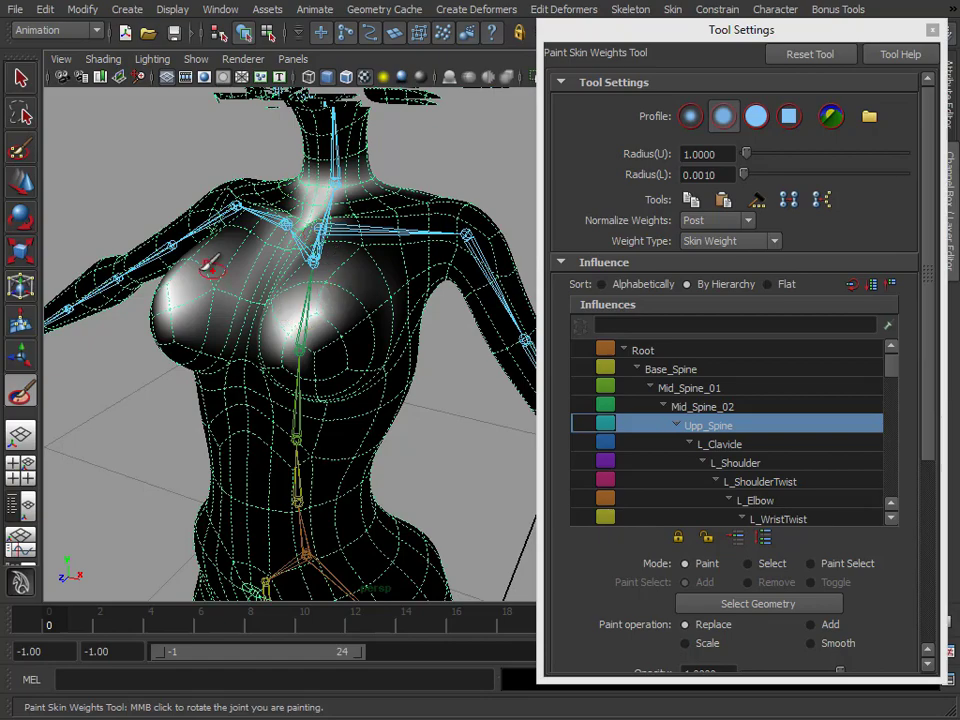
pyautogui.keyDown('alt'); pyautogui.moveTo(290, 322); pyautogui.dragTo(392, 343); pyautogui.keyUp('alt')
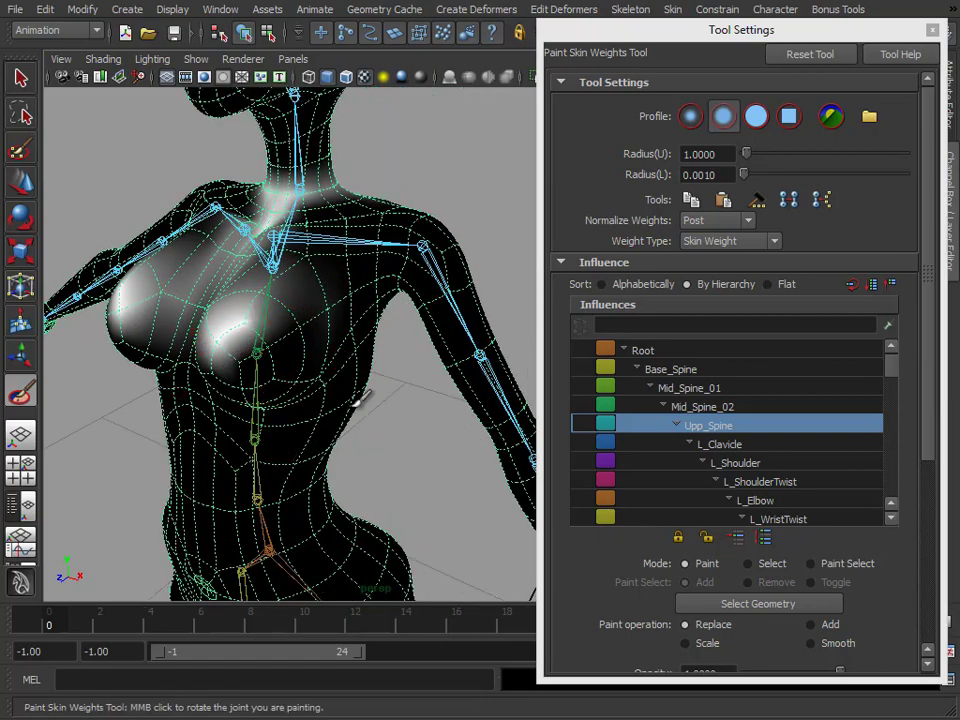
pyautogui.keyDown('alt'); pyautogui.moveTo(445, 304); pyautogui.dragTo(362, 337); pyautogui.keyUp('alt')
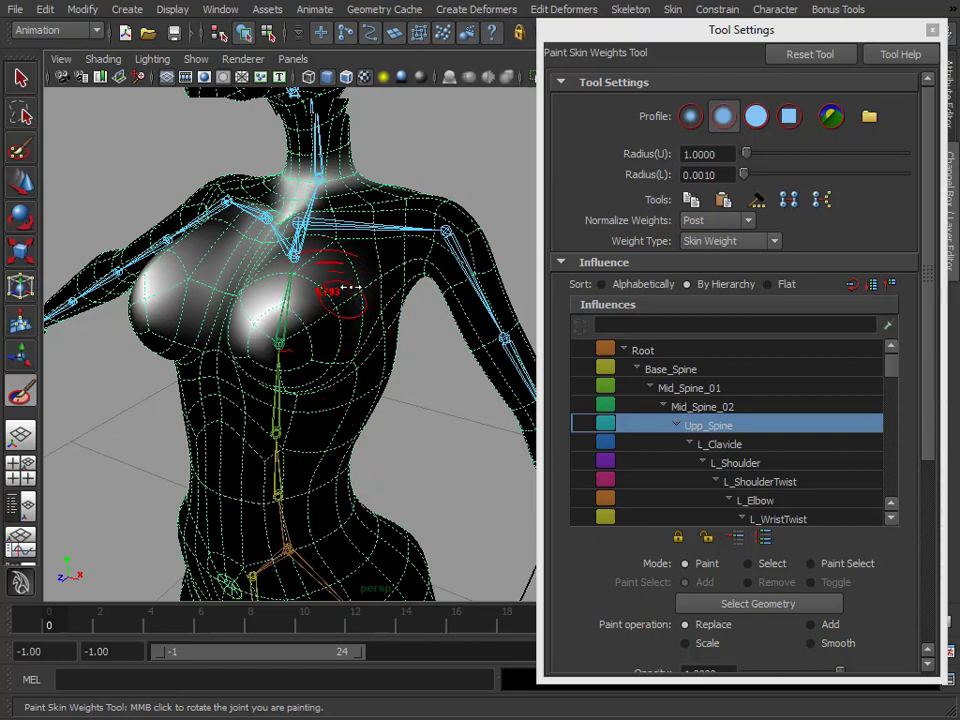
# Set the upper brush radius to about 3.67 and make Jaw the influence for painting
pyautogui.moveTo(391, 286)
pyautogui.mouseDown()
pyautogui.moveTo(366, 281)
pyautogui.moveTo(376, 288)
pyautogui.moveTo(362, 290)
pyautogui.mouseUp()
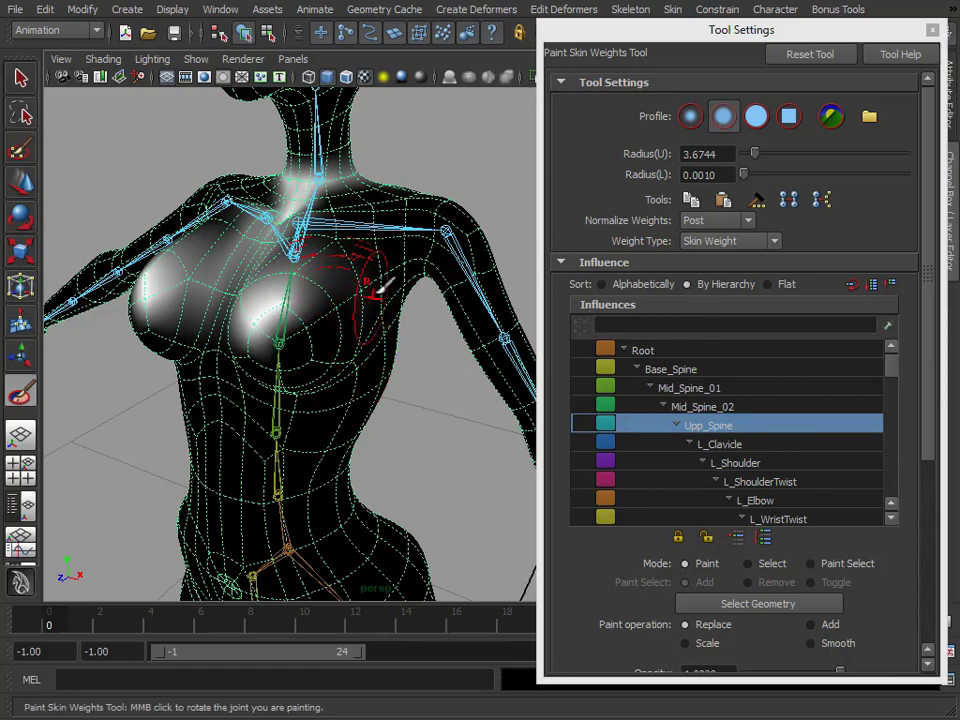
pyautogui.keyDown('alt'); pyautogui.moveTo(342, 250); pyautogui.dragTo(349, 306, button='middle'); pyautogui.keyUp('alt')
pyautogui.keyDown('alt'); pyautogui.moveTo(350, 305); pyautogui.dragTo(446, 347); pyautogui.keyUp('alt')
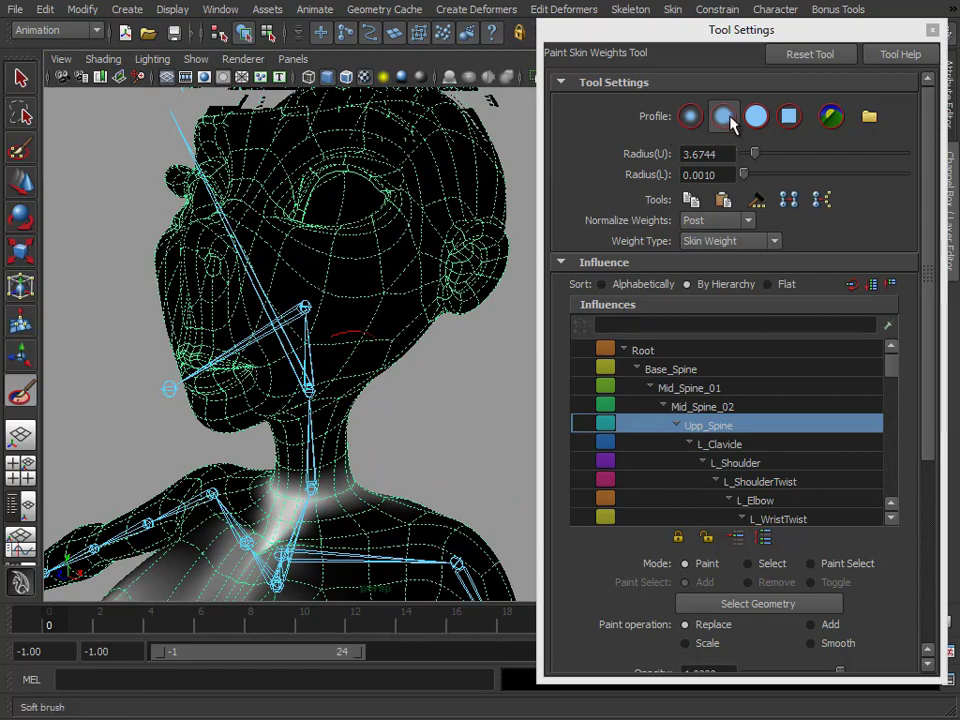
pyautogui.scroll(-5, 840, 430)
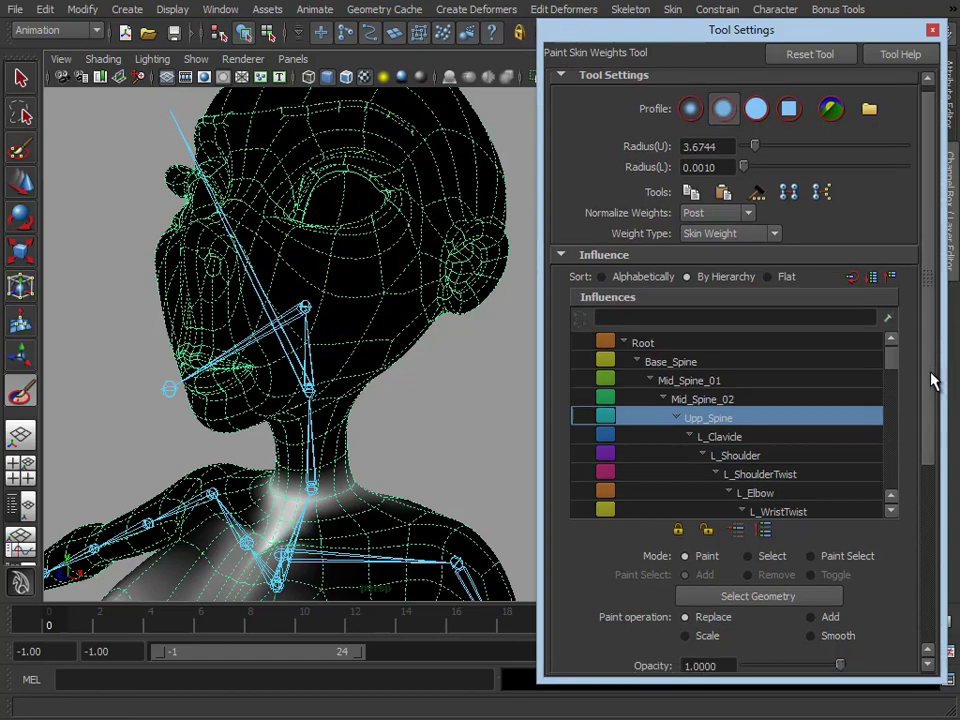
pyautogui.scroll(-1, 918, 540)
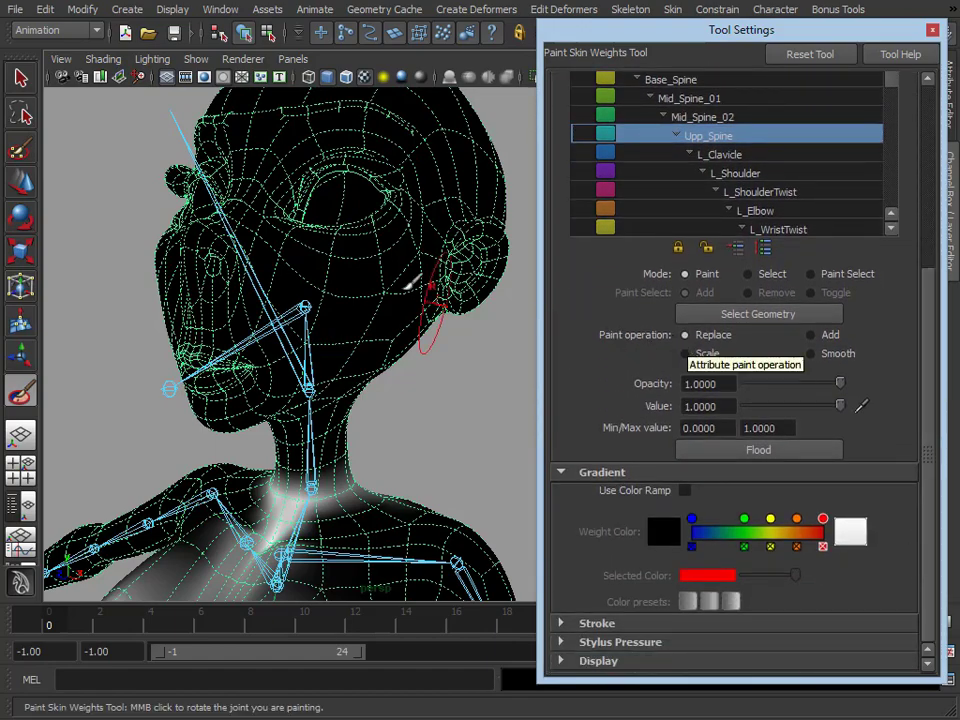
pyautogui.rightClick(304, 304)
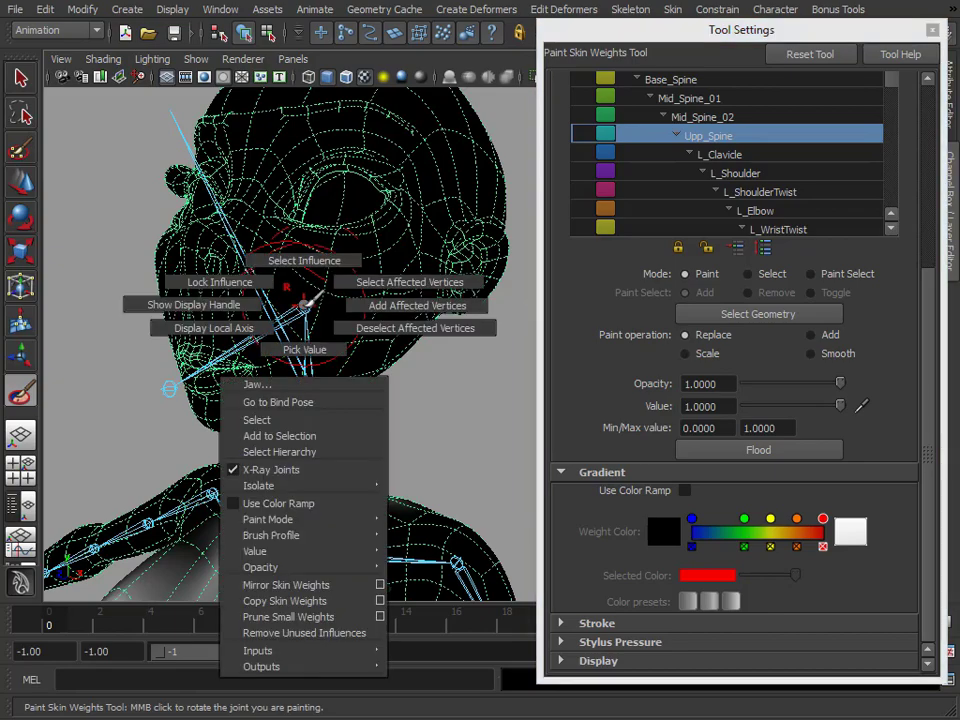
pyautogui.click(310, 261)
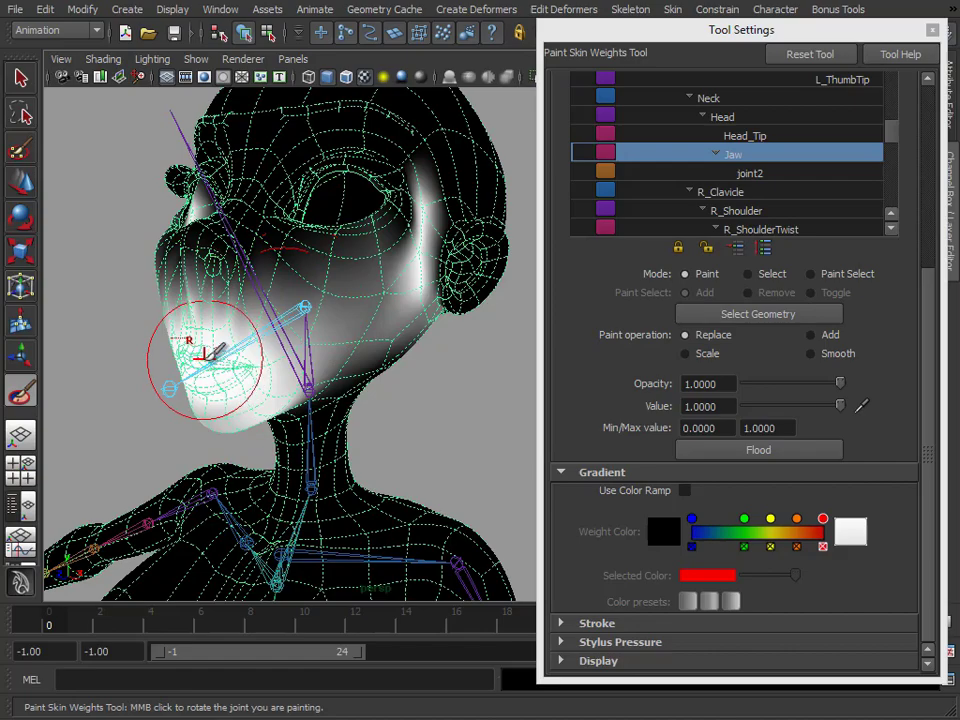
# Inspect the Jaw weights around the mouth and cheek and reduce the upper brush radius to about 2.13
pyautogui.keyDown('alt'); pyautogui.moveTo(272, 298); pyautogui.dragTo(321, 373); pyautogui.keyUp('alt')
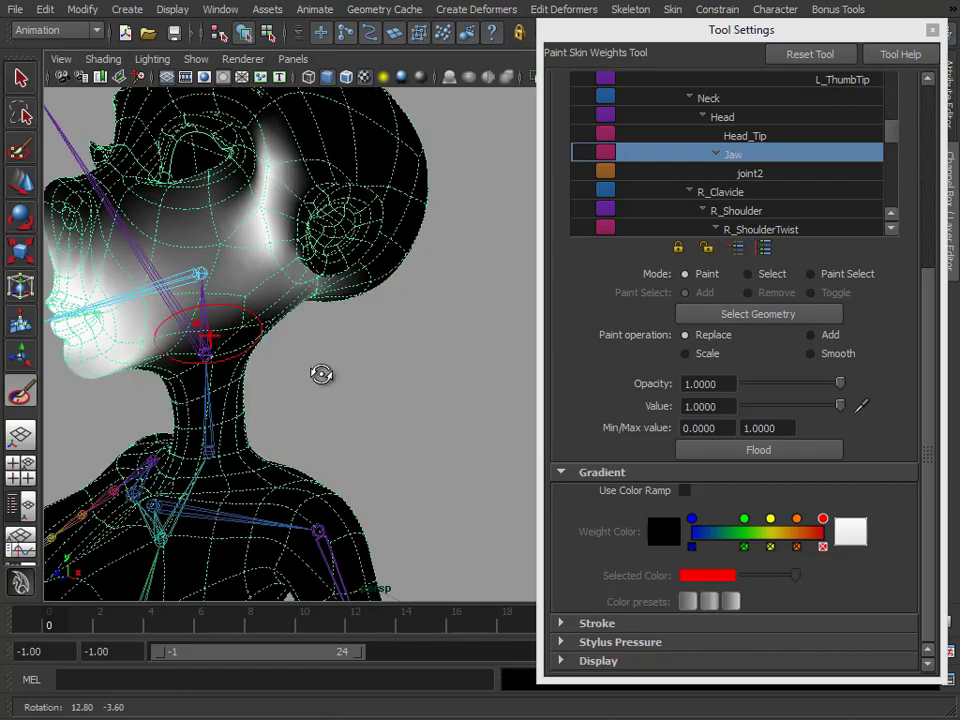
pyautogui.moveTo(192, 308)
pyautogui.keyDown('alt'); pyautogui.mouseDown(button='middle')
pyautogui.moveTo(341, 347)
pyautogui.moveTo(358, 366)
pyautogui.mouseUp(button='middle'); pyautogui.keyUp('alt')
pyautogui.keyDown('alt'); pyautogui.moveTo(340, 362); pyautogui.dragTo(382, 358, button='right'); pyautogui.keyUp('alt')
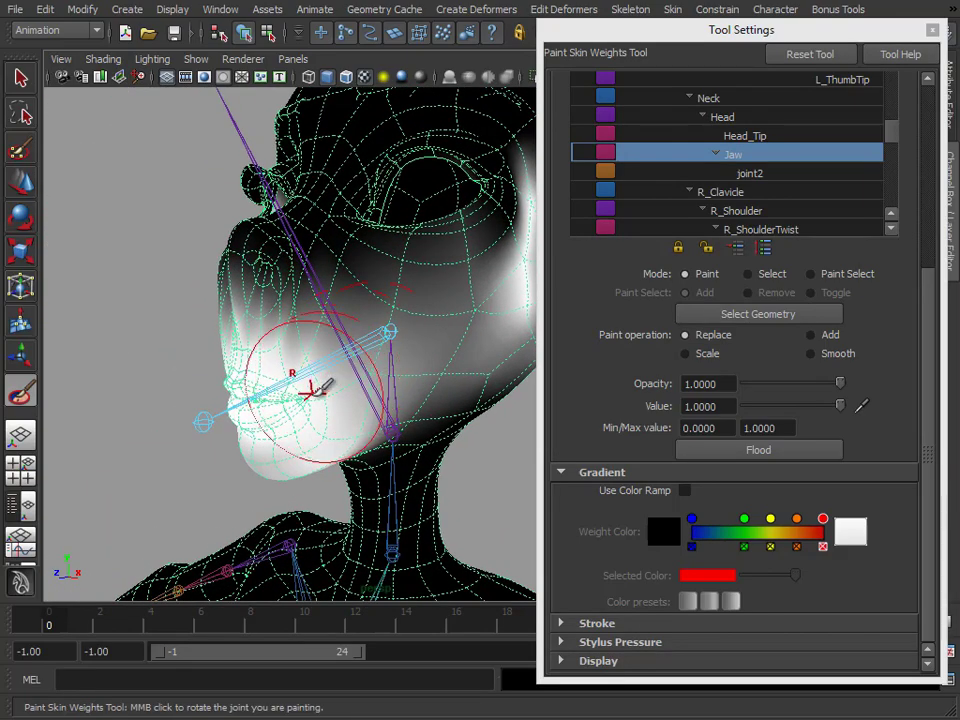
pyautogui.press('b')
pyautogui.moveTo(311, 393); pyautogui.dragTo(285, 399)
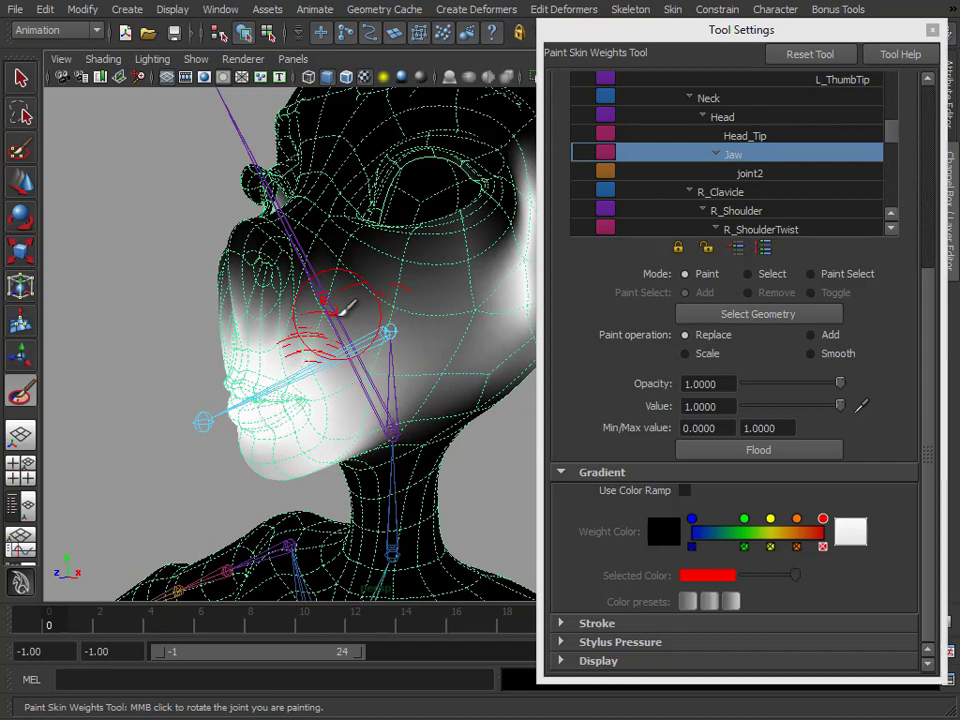
# Make Head the influence for painting and set the paint value to 1 in Replace mode
pyautogui.moveTo(340, 308); pyautogui.dragTo(341, 268, button='right')
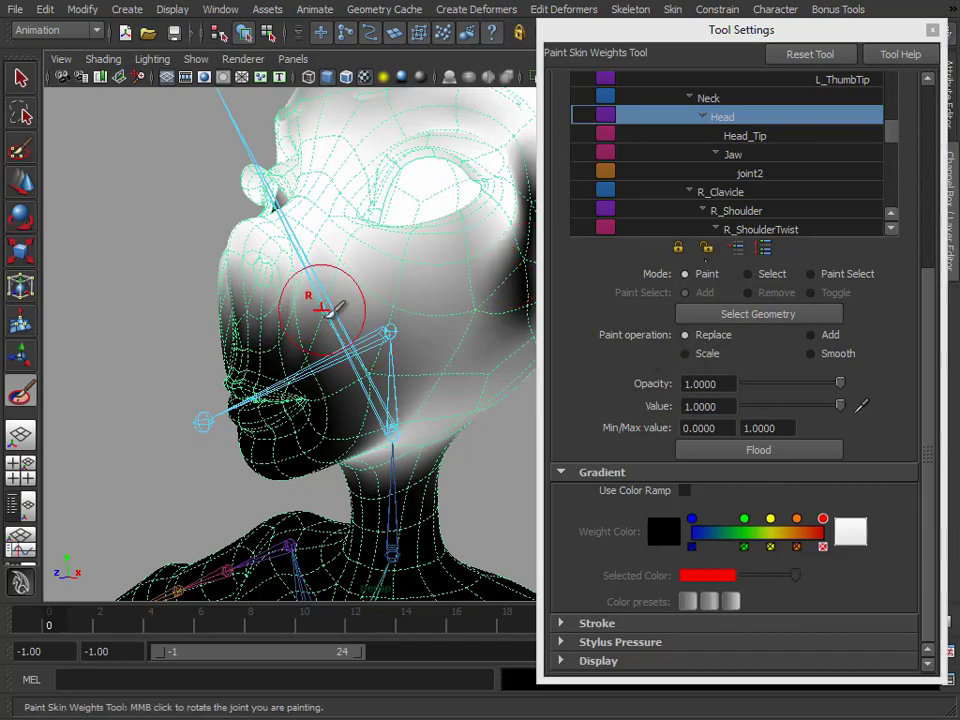
pyautogui.moveTo(328, 300)
pyautogui.keyDown('alt'); pyautogui.mouseDown()
pyautogui.moveTo(400, 328)
pyautogui.moveTo(375, 331)
pyautogui.mouseUp(); pyautogui.keyUp('alt')
pyautogui.keyDown('alt'); pyautogui.moveTo(375, 331); pyautogui.dragTo(386, 332, button='right'); pyautogui.keyUp('alt')
pyautogui.moveTo(368, 322)
pyautogui.keyDown('alt'); pyautogui.mouseDown(button='middle')
pyautogui.moveTo(338, 328)
pyautogui.moveTo(346, 326)
pyautogui.mouseUp(button='middle'); pyautogui.keyUp('alt')
pyautogui.keyDown('alt'); pyautogui.moveTo(346, 326); pyautogui.dragTo(360, 326, button='right'); pyautogui.keyUp('alt')
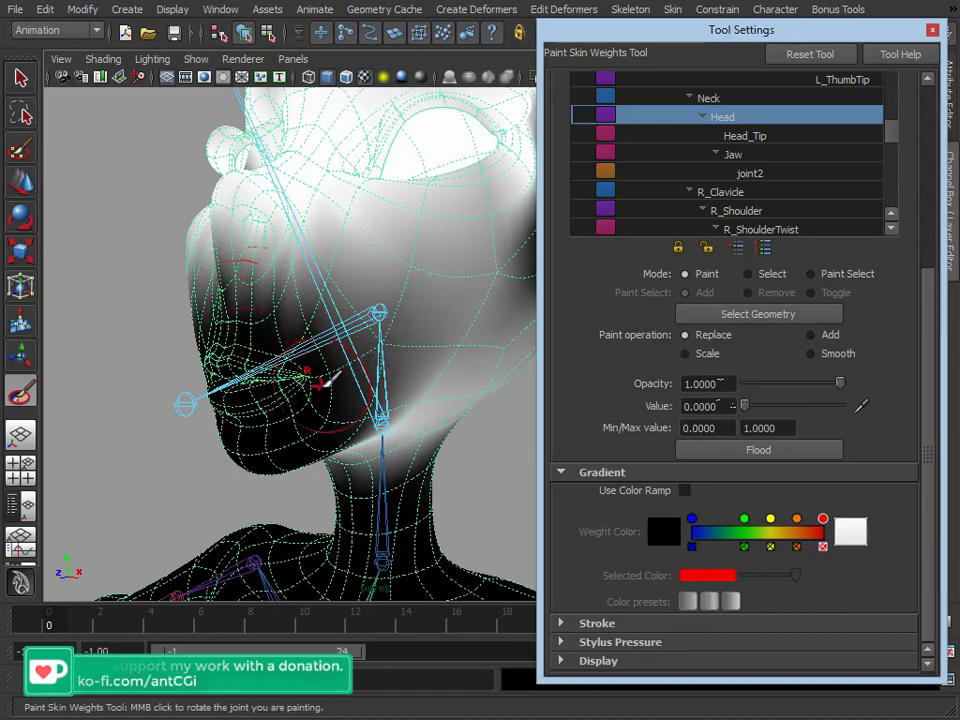
pyautogui.moveTo(744, 406); pyautogui.dragTo(840, 418)
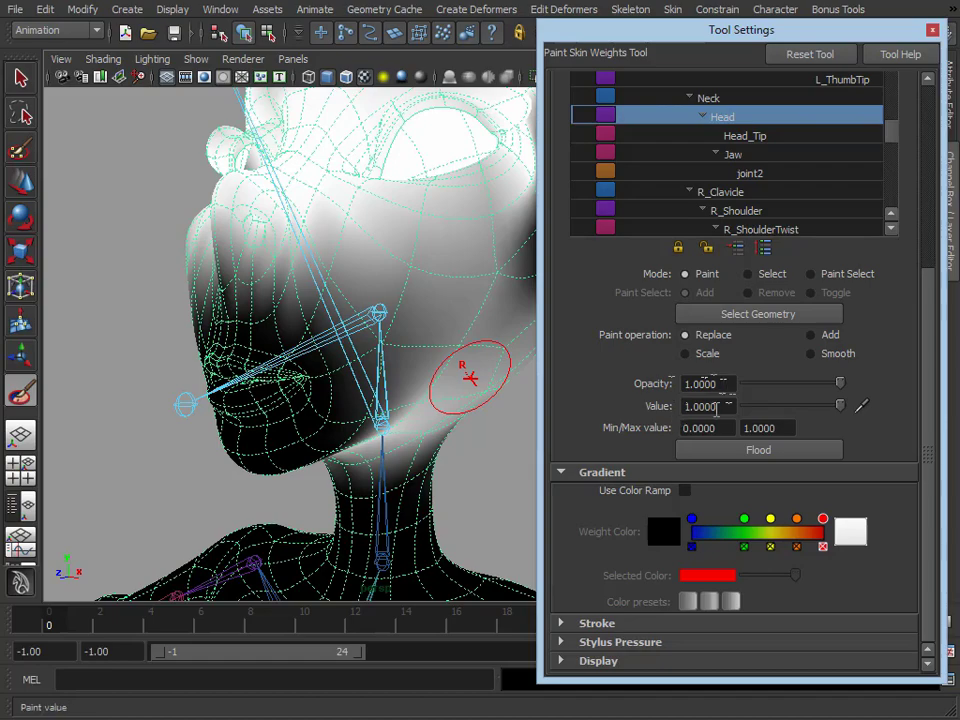
# Try painting Head weights below the nose with the soft brush, undoing each stroke
pyautogui.keyDown('alt'); pyautogui.moveTo(258, 303); pyautogui.dragTo(292, 294); pyautogui.keyUp('alt')
pyautogui.moveTo(290, 228); pyautogui.dragTo(314, 290)
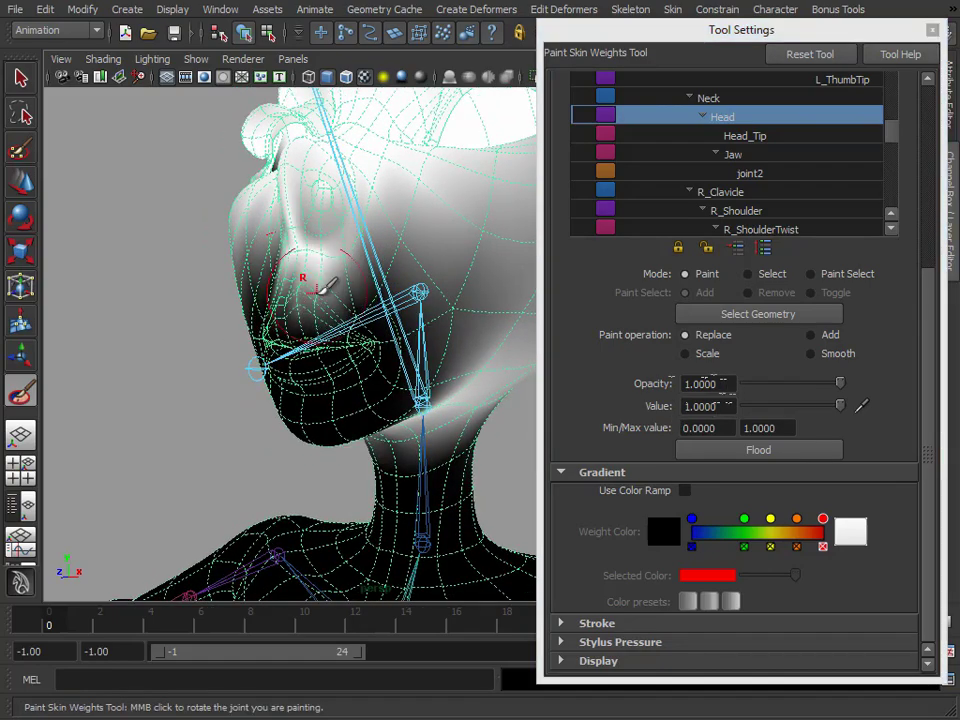
pyautogui.hotkey('ctrl', 'z')
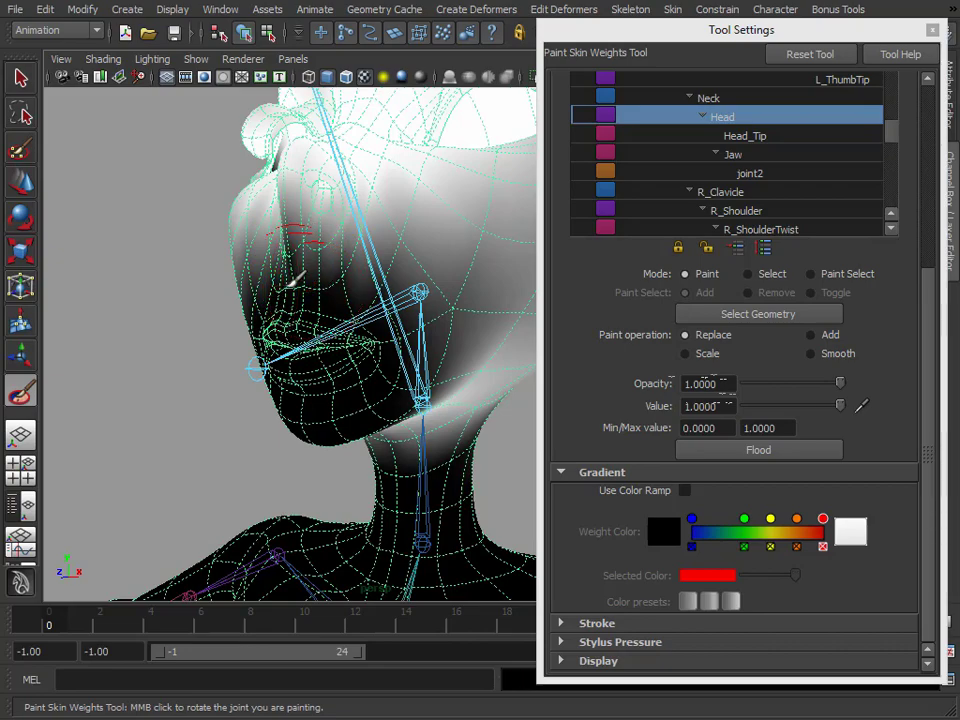
pyautogui.moveTo(290, 272); pyautogui.dragTo(317, 276)
pyautogui.hotkey('ctrl', 'z')
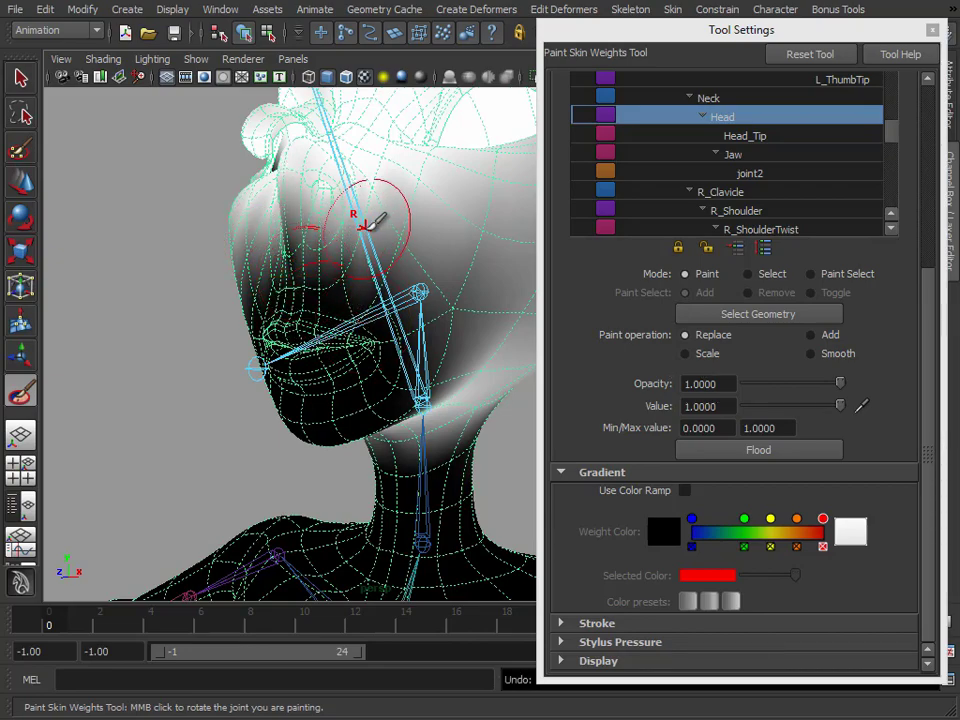
# Switch to the solid brush profile and paint full Head weight over the nose and the area above the upper lip
pyautogui.moveTo(929, 293); pyautogui.dragTo(922, 89)
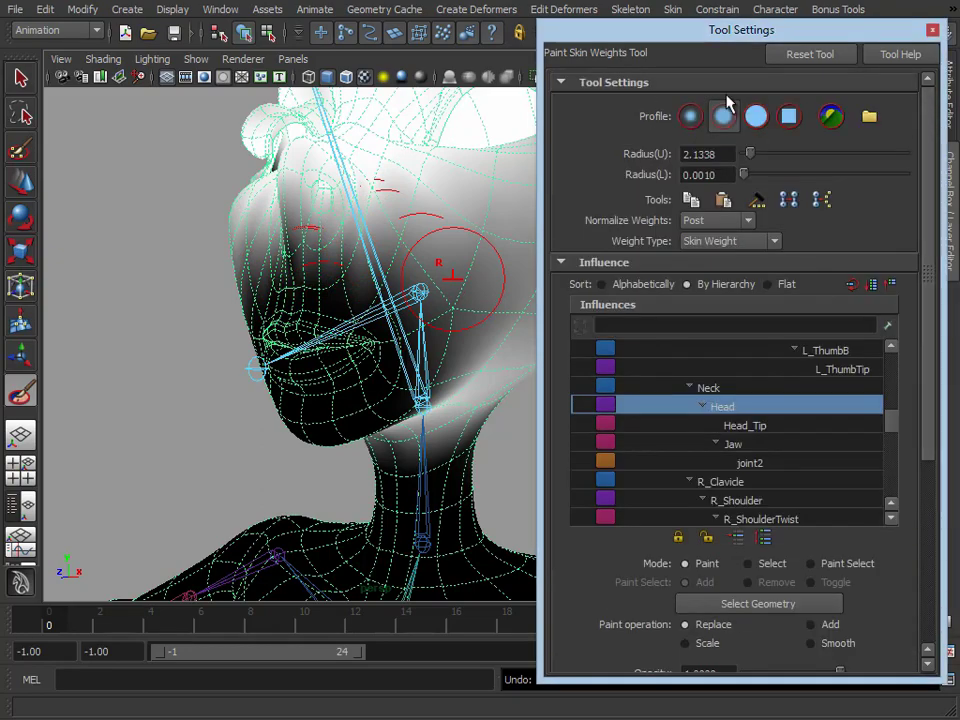
pyautogui.click(724, 117)
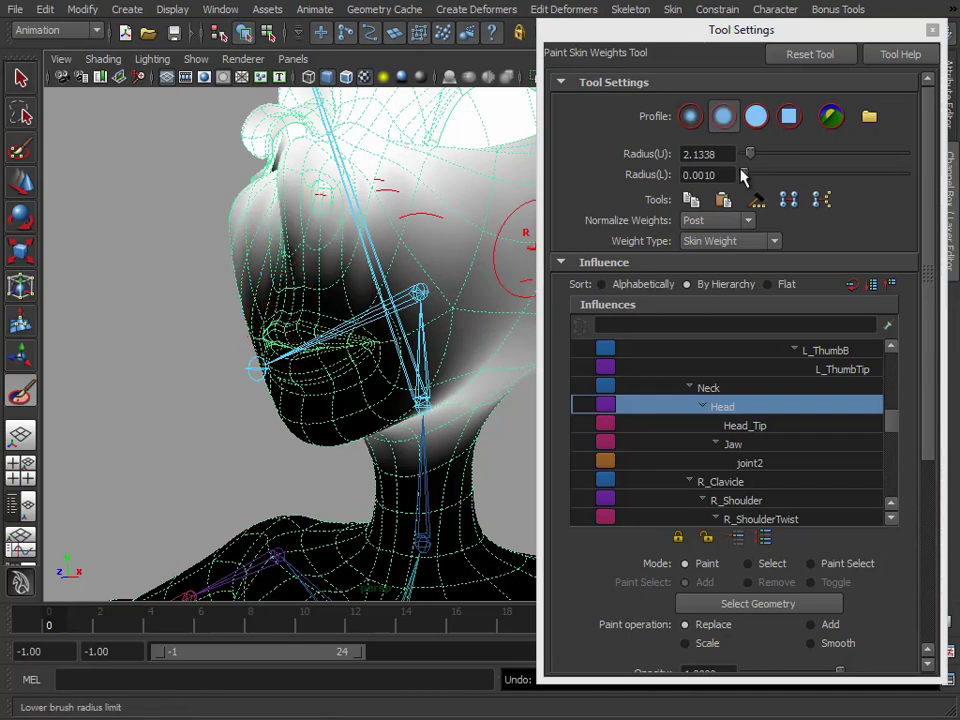
pyautogui.click(756, 117)
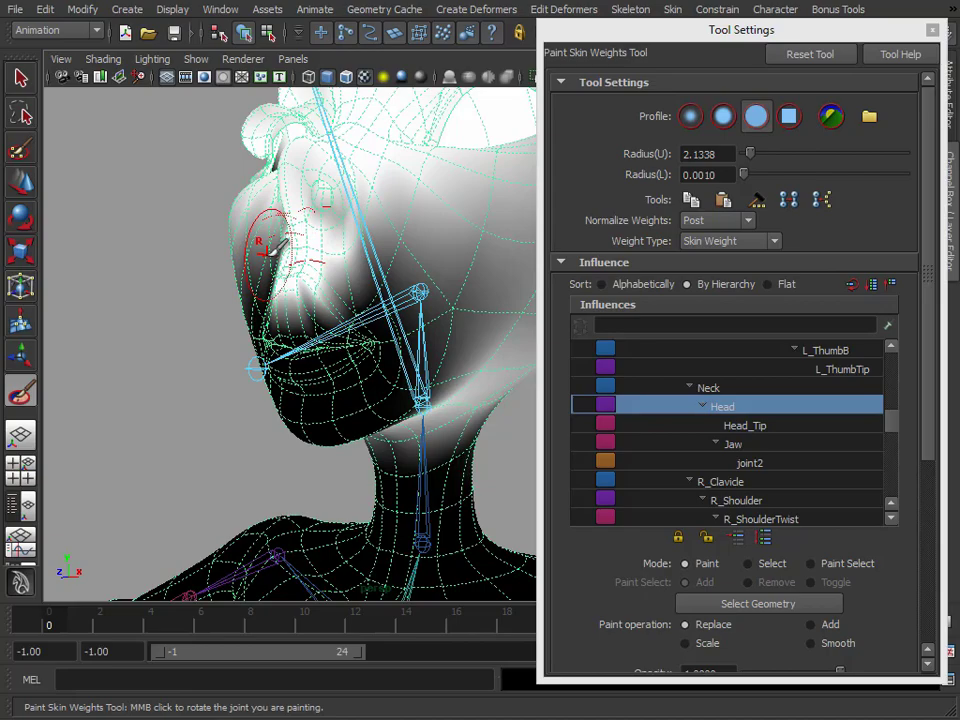
pyautogui.keyDown('alt'); pyautogui.moveTo(400, 323); pyautogui.dragTo(411, 332); pyautogui.keyUp('alt')
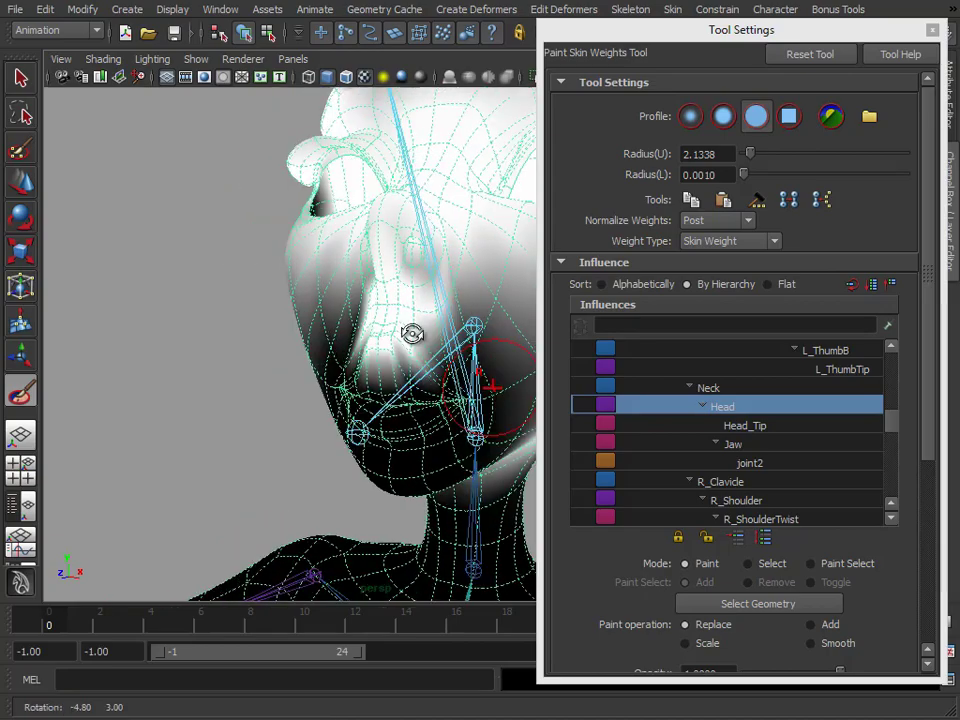
pyautogui.keyDown('alt'); pyautogui.moveTo(414, 334); pyautogui.dragTo(336, 338, button='middle'); pyautogui.keyUp('alt')
pyautogui.keyDown('alt'); pyautogui.moveTo(336, 338); pyautogui.dragTo(348, 338, button='right'); pyautogui.keyUp('alt')
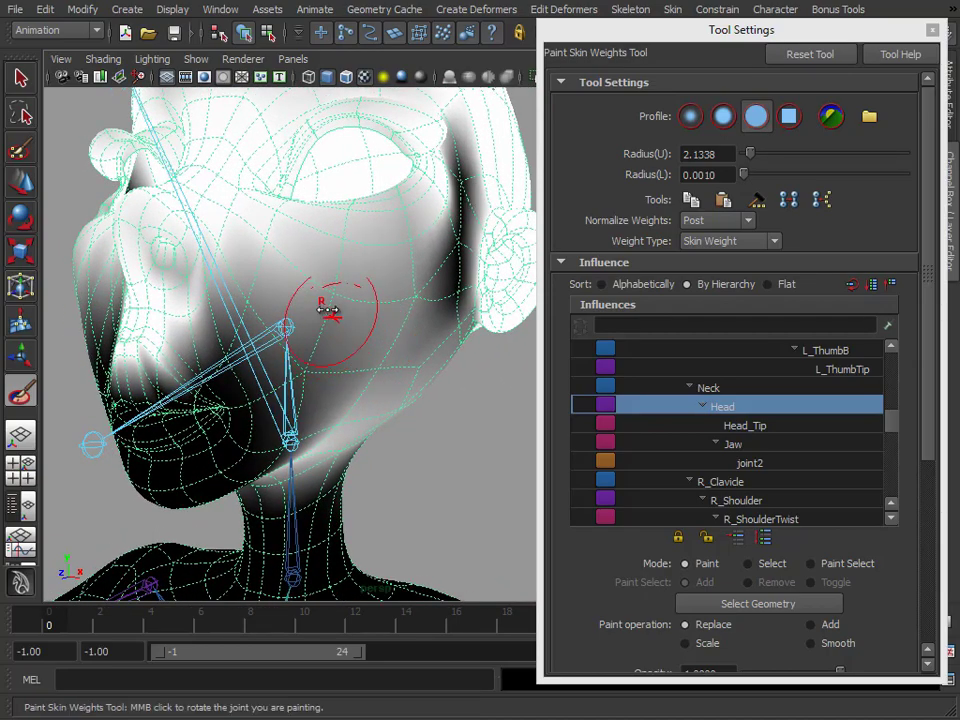
# Enlarge the upper brush radius to about 3.11 and paint full Head weight across the cheek and below the eye
pyautogui.press('b')
pyautogui.moveTo(332, 288); pyautogui.dragTo(370, 291)
pyautogui.moveTo(185, 223)
pyautogui.mouseDown()
pyautogui.moveTo(181, 244)
pyautogui.moveTo(267, 272)
pyautogui.moveTo(262, 198)
pyautogui.moveTo(452, 140)
pyautogui.moveTo(435, 287)
pyautogui.mouseUp()
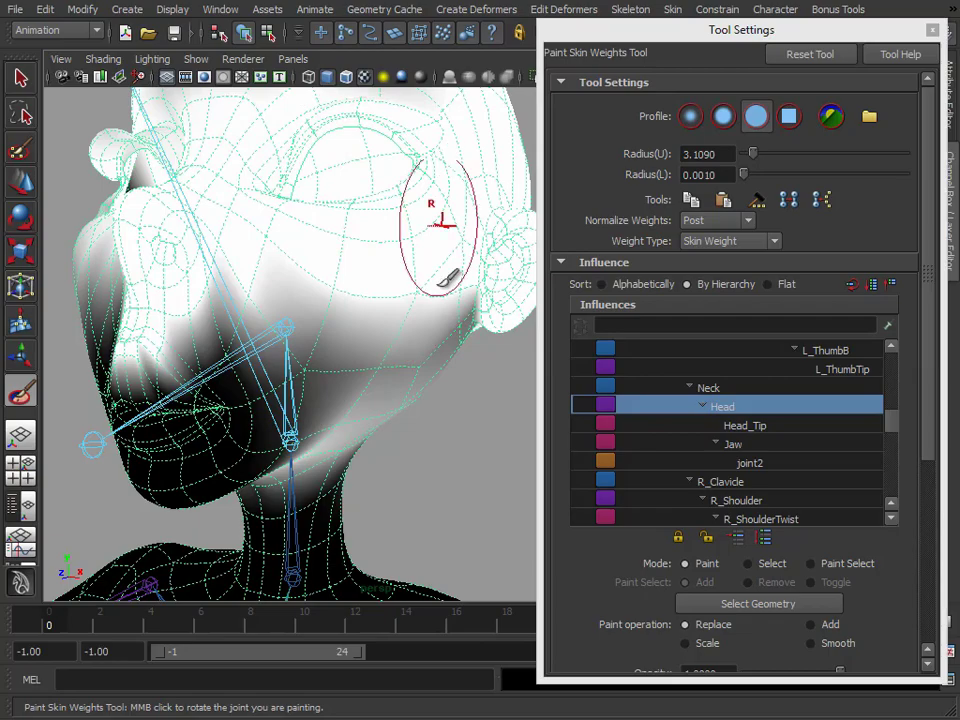
pyautogui.keyDown('alt'); pyautogui.moveTo(444, 389); pyautogui.dragTo(412, 390); pyautogui.keyUp('alt')
pyautogui.keyDown('alt'); pyautogui.moveTo(290, 376); pyautogui.dragTo(369, 367, button='middle'); pyautogui.keyUp('alt')
pyautogui.scroll(-1, 369, 367)
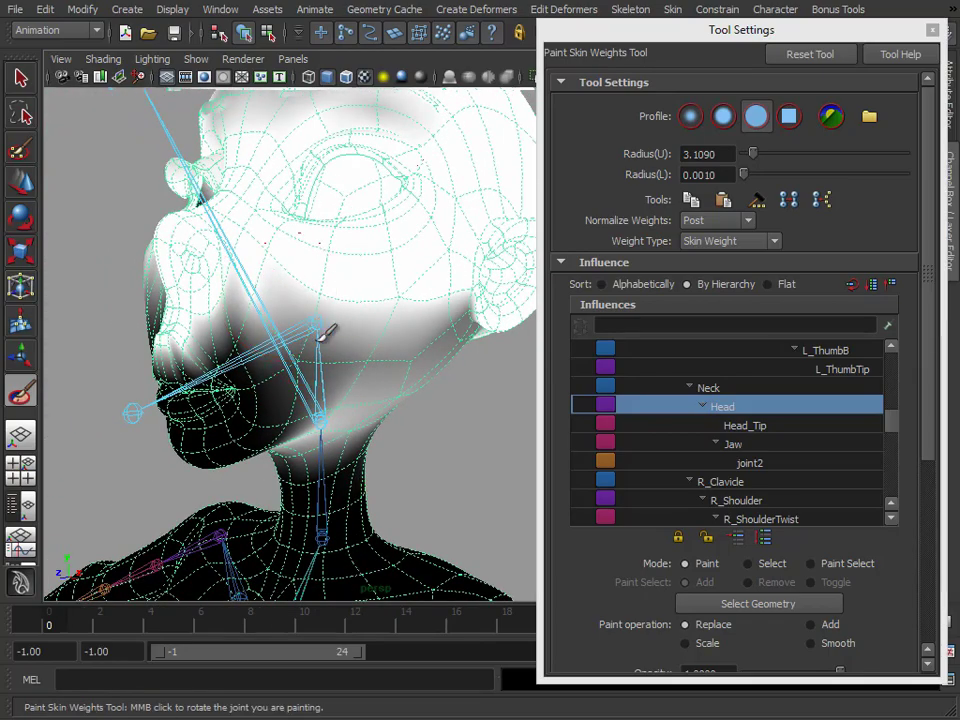
pyautogui.moveTo(322, 336)
pyautogui.mouseDown()
pyautogui.moveTo(446, 352)
pyautogui.moveTo(447, 367)
pyautogui.moveTo(437, 304)
pyautogui.mouseUp()
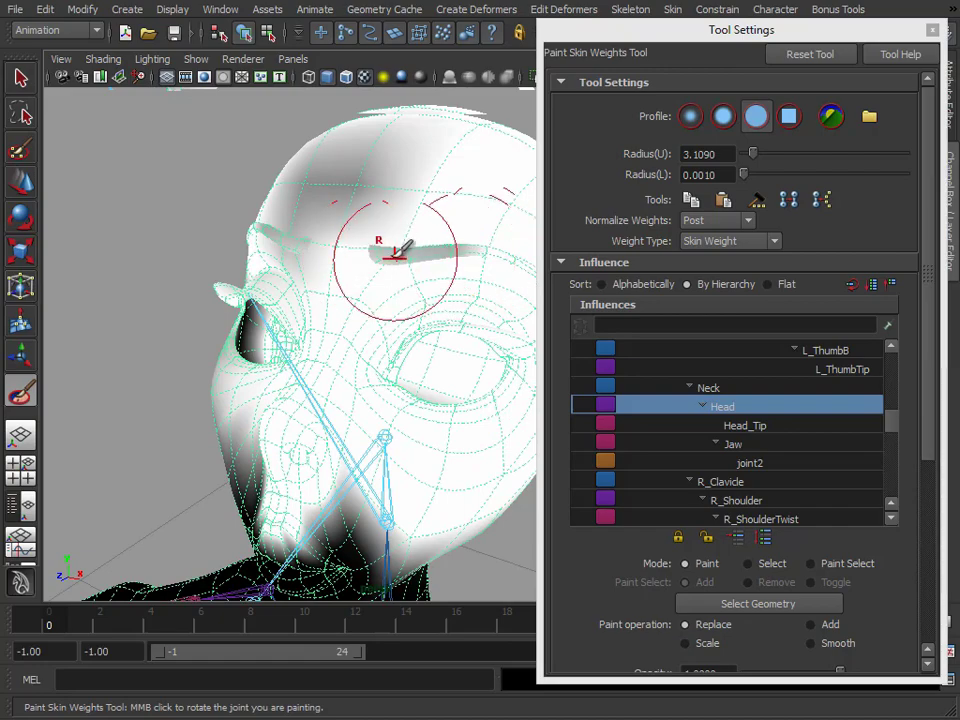
# Paint full Head weight over the forehead, the back of the head and the area below the ear
pyautogui.moveTo(462, 250)
pyautogui.keyDown('alt'); pyautogui.mouseDown()
pyautogui.moveTo(404, 272)
pyautogui.moveTo(388, 351)
pyautogui.moveTo(246, 276)
pyautogui.mouseUp(); pyautogui.keyUp('alt')
pyautogui.keyDown('alt'); pyautogui.moveTo(111, 197); pyautogui.dragTo(290, 281); pyautogui.keyUp('alt')
pyautogui.keyDown('alt'); pyautogui.moveTo(294, 281); pyautogui.dragTo(420, 350, button='middle'); pyautogui.keyUp('alt')
pyautogui.moveTo(443, 328)
pyautogui.keyDown('alt'); pyautogui.mouseDown(button='right')
pyautogui.moveTo(325, 284)
pyautogui.moveTo(375, 248)
pyautogui.mouseUp(button='right'); pyautogui.keyUp('alt')
pyautogui.keyDown('alt'); pyautogui.moveTo(375, 248); pyautogui.dragTo(341, 258, button='middle'); pyautogui.keyUp('alt')
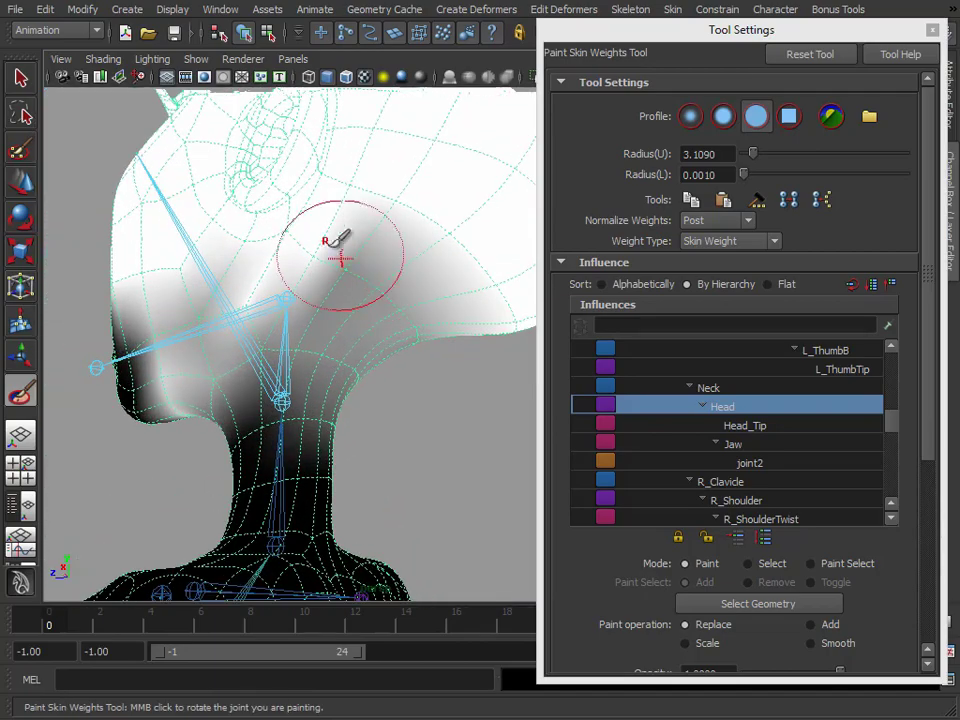
pyautogui.keyDown('alt'); pyautogui.moveTo(355, 294); pyautogui.dragTo(450, 311); pyautogui.keyUp('alt')
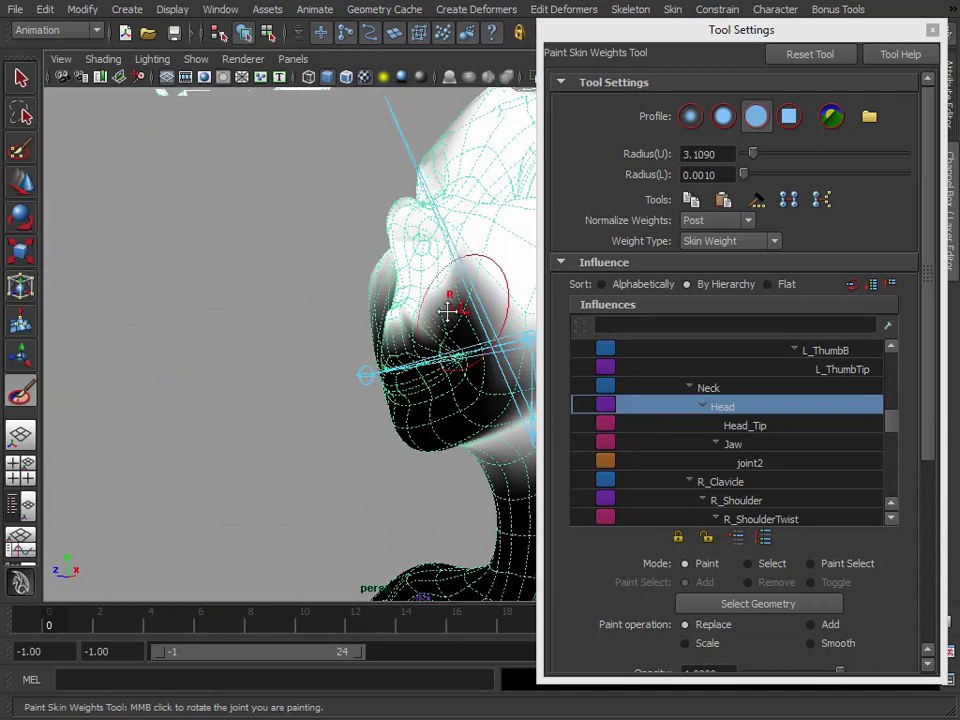
pyautogui.keyDown('alt'); pyautogui.moveTo(450, 311); pyautogui.dragTo(290, 245, button='middle'); pyautogui.keyUp('alt')
pyautogui.moveTo(290, 245)
pyautogui.keyDown('alt'); pyautogui.mouseDown(button='right')
pyautogui.moveTo(373, 291)
pyautogui.moveTo(388, 280)
pyautogui.mouseUp(button='right'); pyautogui.keyUp('alt')
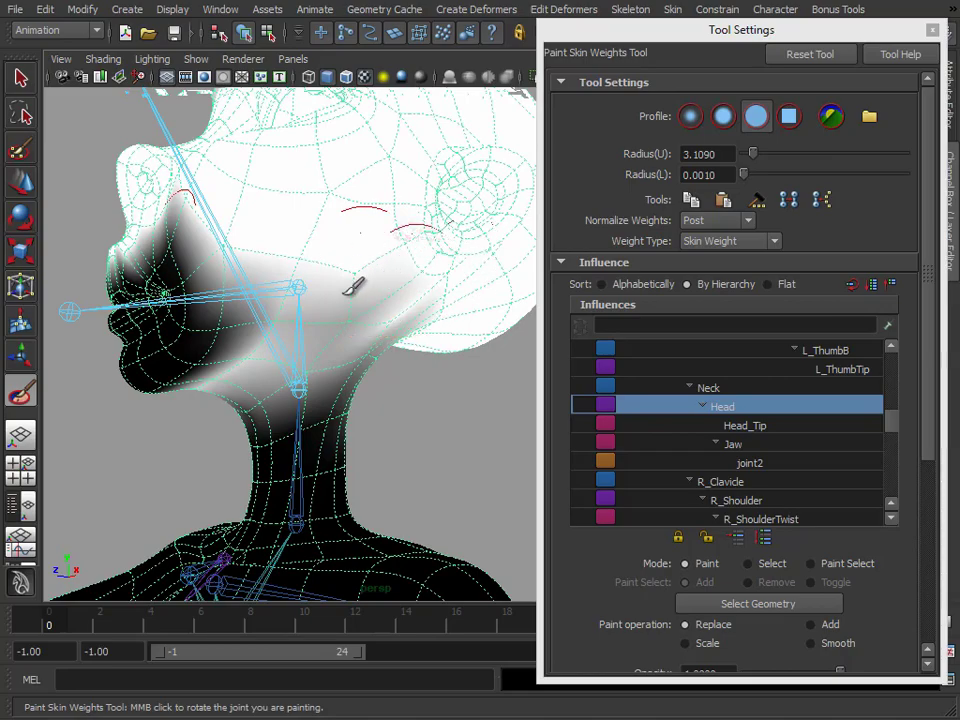
pyautogui.moveTo(343, 294)
pyautogui.mouseDown()
pyautogui.moveTo(288, 274)
pyautogui.moveTo(341, 259)
pyautogui.moveTo(345, 285)
pyautogui.mouseUp()
pyautogui.keyDown('alt'); pyautogui.moveTo(345, 285); pyautogui.dragTo(368, 278, button='right'); pyautogui.keyUp('alt')
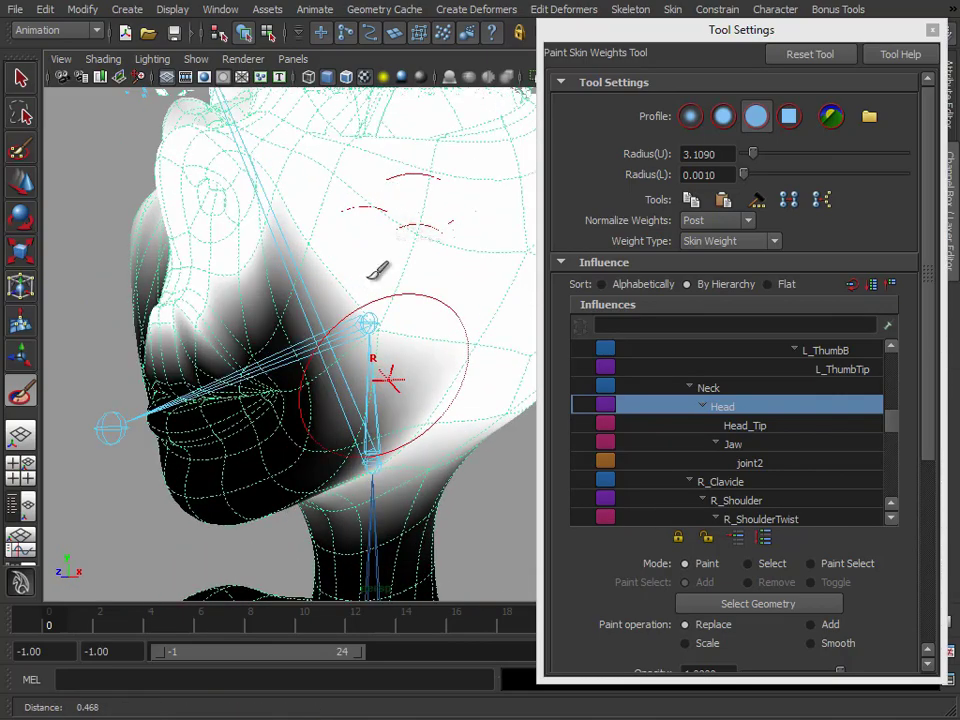
pyautogui.keyDown('alt'); pyautogui.moveTo(368, 240); pyautogui.dragTo(384, 286); pyautogui.keyUp('alt')
# Reduce the upper brush radius to about 0.93 and paint full Head weight over the middle of the upper lip
pyautogui.press('b')
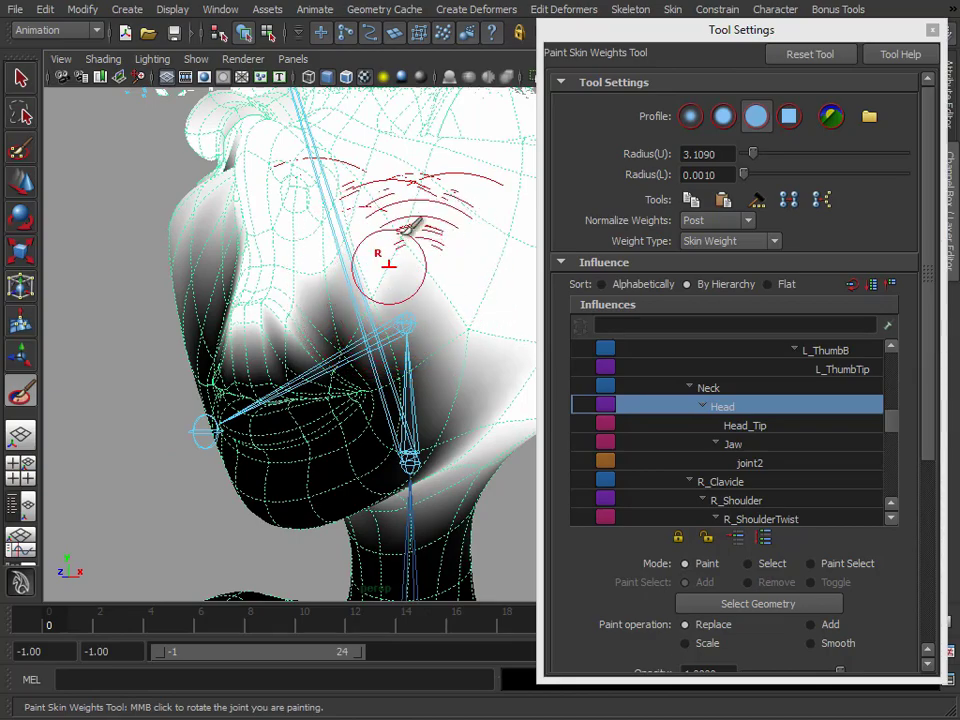
pyautogui.keyDown('alt'); pyautogui.moveTo(300, 394); pyautogui.dragTo(386, 379); pyautogui.keyUp('alt')
pyautogui.keyDown('alt'); pyautogui.moveTo(386, 379); pyautogui.dragTo(360, 388, button='middle'); pyautogui.keyUp('alt')
pyautogui.keyDown('alt'); pyautogui.moveTo(360, 388); pyautogui.dragTo(349, 371); pyautogui.keyUp('alt')
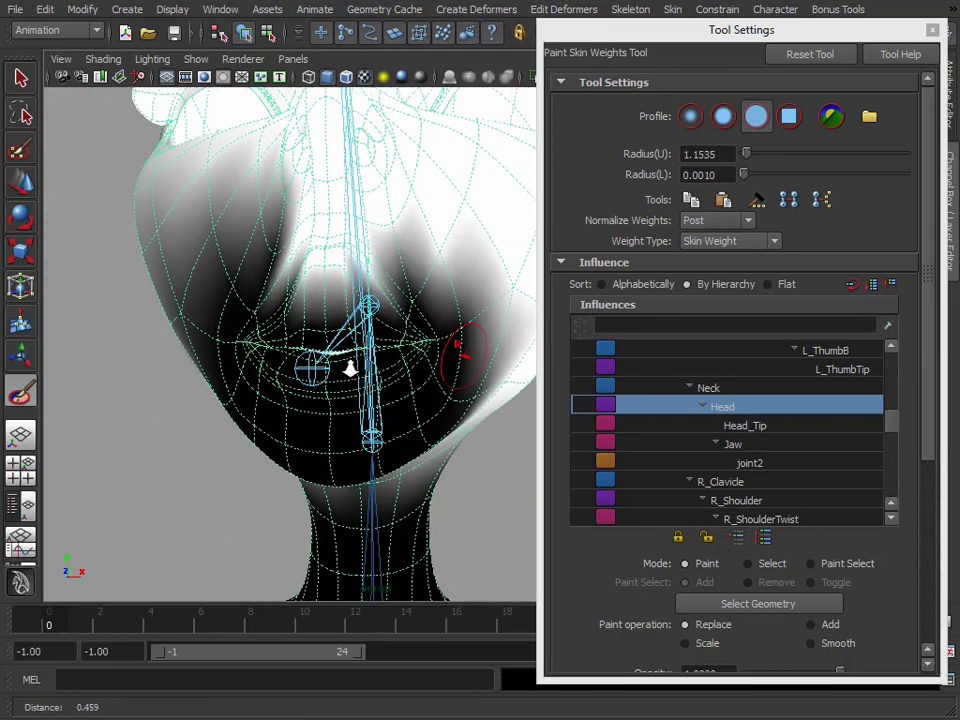
pyautogui.moveTo(349, 371)
pyautogui.keyDown('alt'); pyautogui.mouseDown(button='right')
pyautogui.moveTo(369, 364)
pyautogui.moveTo(407, 171)
pyautogui.mouseUp(button='right'); pyautogui.keyUp('alt')
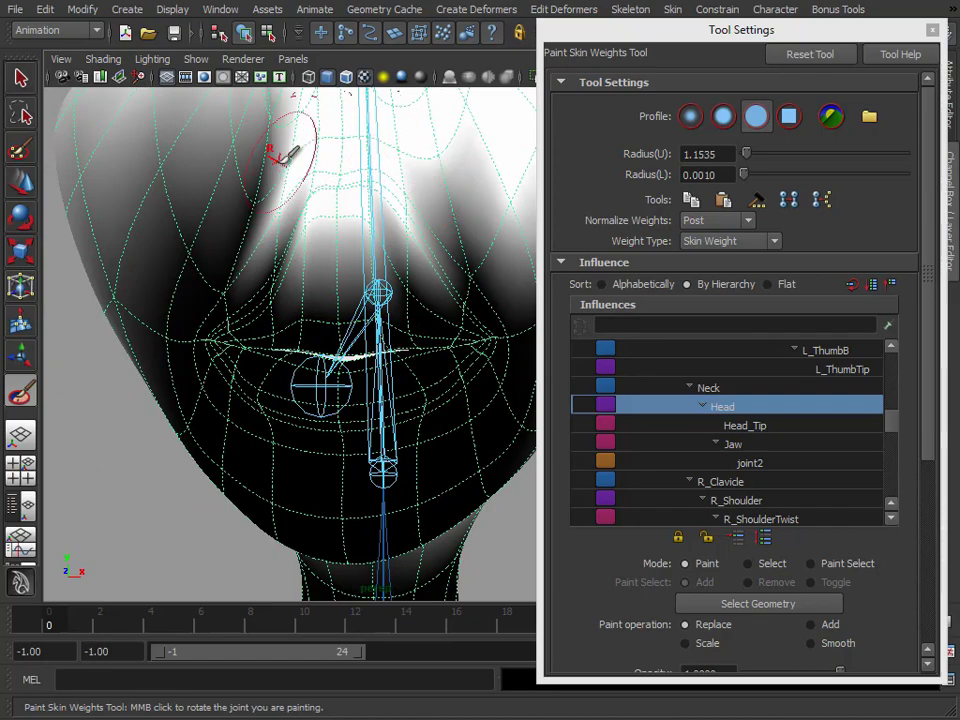
pyautogui.moveTo(392, 265)
pyautogui.keyDown('alt'); pyautogui.mouseDown()
pyautogui.moveTo(450, 336)
pyautogui.moveTo(448, 292)
pyautogui.mouseUp(); pyautogui.keyUp('alt')
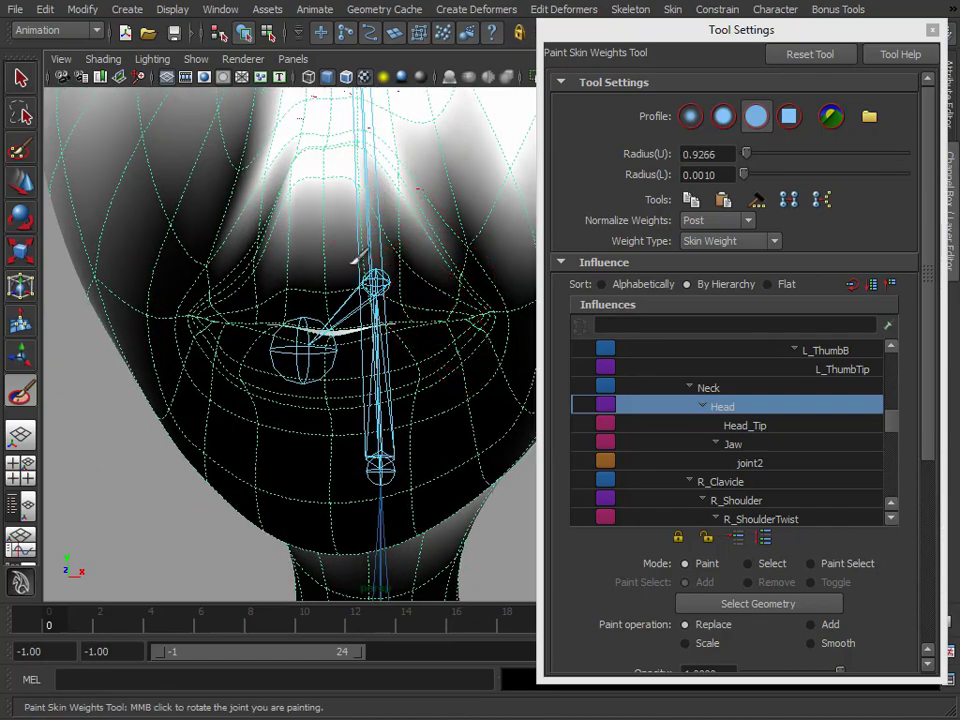
pyautogui.moveTo(354, 262); pyautogui.dragTo(345, 313)
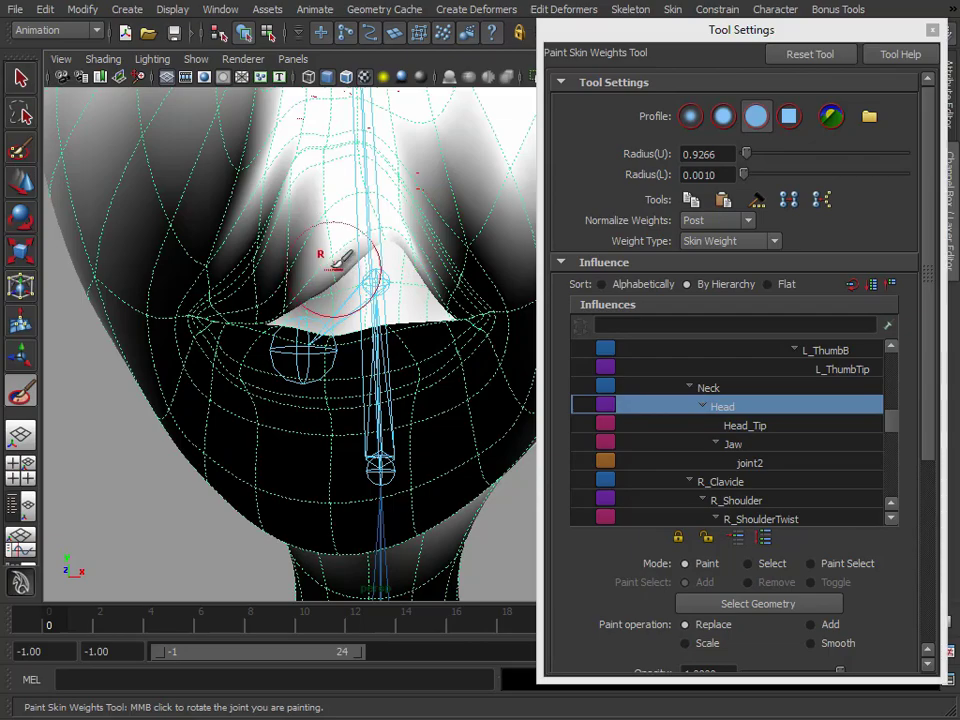
# Extend the full Head weight along the upper lip toward both corners of the mouth
pyautogui.keyDown('alt'); pyautogui.moveTo(334, 267); pyautogui.dragTo(255, 240); pyautogui.keyUp('alt')
pyautogui.keyDown('alt'); pyautogui.moveTo(255, 240); pyautogui.dragTo(300, 268, button='middle'); pyautogui.keyUp('alt')
pyautogui.keyDown('alt'); pyautogui.moveTo(300, 268); pyautogui.dragTo(323, 274, button='right'); pyautogui.keyUp('alt')
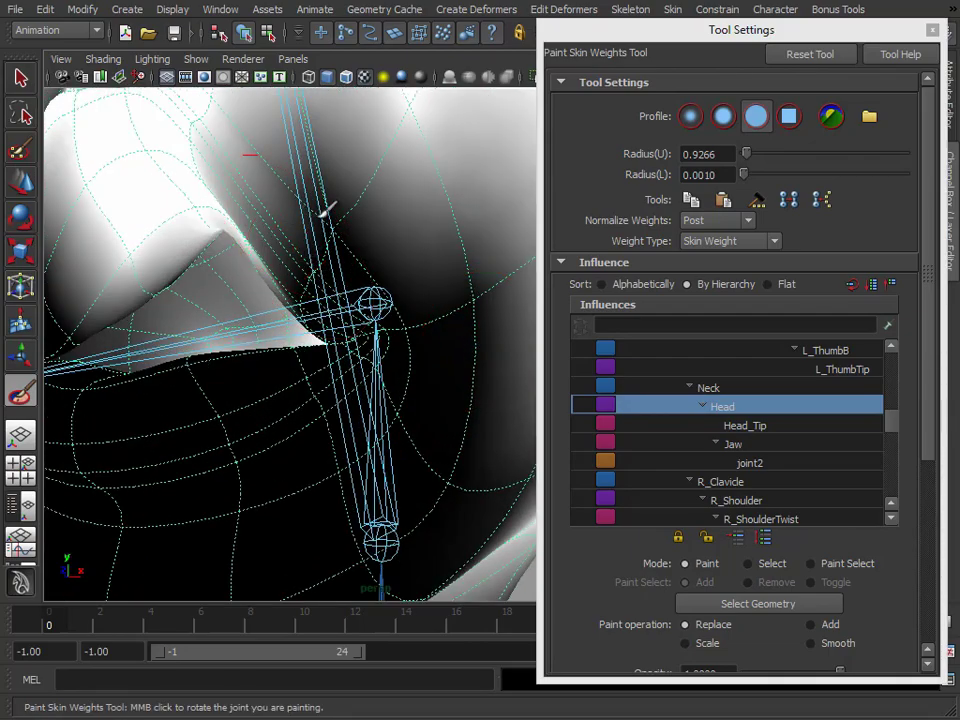
pyautogui.moveTo(320, 243)
pyautogui.mouseDown()
pyautogui.moveTo(301, 249)
pyautogui.moveTo(287, 294)
pyautogui.moveTo(305, 259)
pyautogui.mouseUp()
pyautogui.keyDown('alt'); pyautogui.moveTo(402, 346); pyautogui.dragTo(436, 341); pyautogui.keyUp('alt')
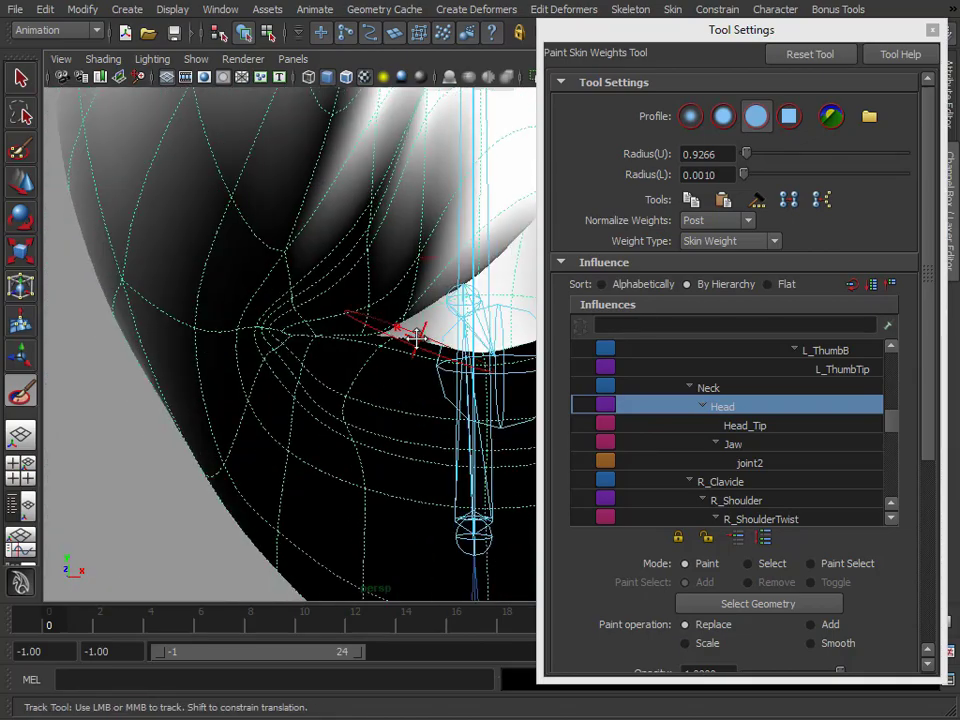
pyautogui.keyDown('alt'); pyautogui.moveTo(436, 341); pyautogui.dragTo(407, 343, button='middle'); pyautogui.keyUp('alt')
pyautogui.keyDown('alt'); pyautogui.moveTo(407, 343); pyautogui.dragTo(410, 368, button='right'); pyautogui.keyUp('alt')
pyautogui.keyDown('alt'); pyautogui.moveTo(398, 352); pyautogui.dragTo(285, 376); pyautogui.keyUp('alt')
pyautogui.keyDown('alt'); pyautogui.moveTo(285, 376); pyautogui.dragTo(311, 377, button='middle'); pyautogui.keyUp('alt')
pyautogui.keyDown('alt'); pyautogui.moveTo(311, 377); pyautogui.dragTo(342, 372, button='right'); pyautogui.keyUp('alt')
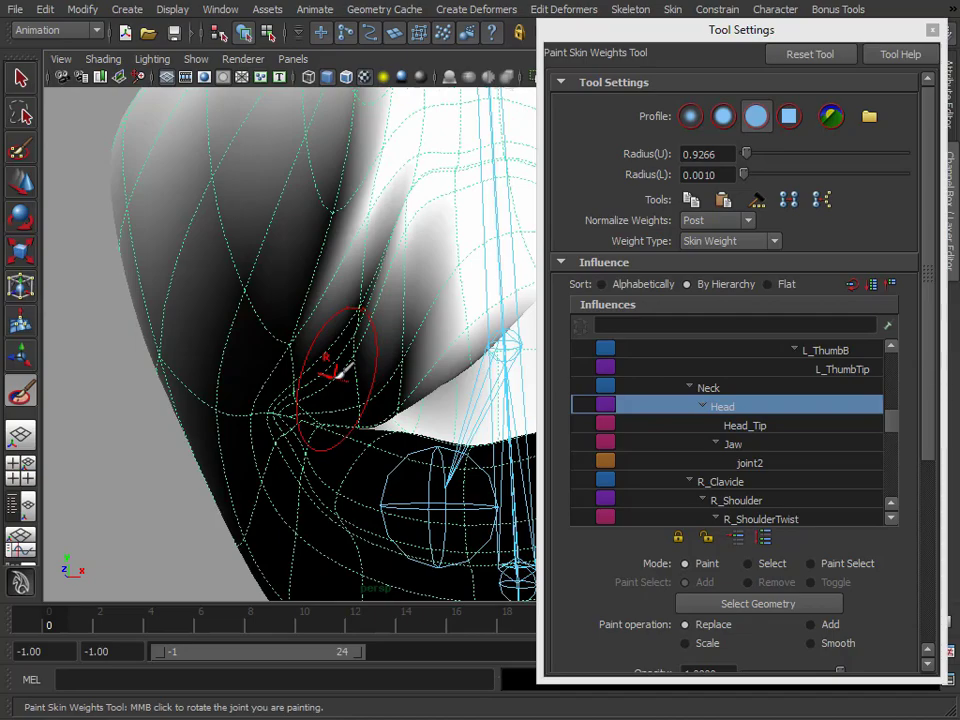
pyautogui.keyDown('alt'); pyautogui.moveTo(388, 377); pyautogui.dragTo(377, 369); pyautogui.keyUp('alt')
pyautogui.keyDown('alt'); pyautogui.moveTo(377, 369); pyautogui.dragTo(392, 369, button='right'); pyautogui.keyUp('alt')
pyautogui.keyDown('alt'); pyautogui.moveTo(392, 369); pyautogui.dragTo(317, 358); pyautogui.keyUp('alt')
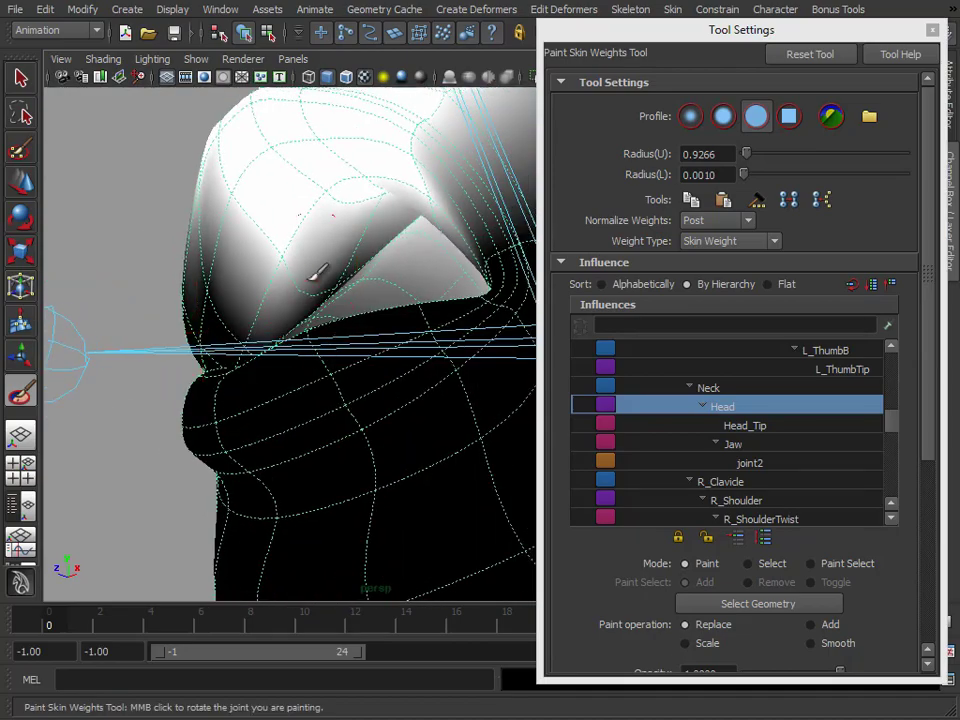
# Resize the brush for close-up work and paint Head weight on the inner edge of the upper lip
pyautogui.keyDown('alt'); pyautogui.moveTo(343, 275); pyautogui.dragTo(313, 286); pyautogui.keyUp('alt')
pyautogui.keyDown('alt'); pyautogui.moveTo(313, 286); pyautogui.dragTo(350, 287, button='right'); pyautogui.keyUp('alt')
pyautogui.press('b')
pyautogui.moveTo(191, 293); pyautogui.dragTo(199, 290)
pyautogui.click(231, 340)
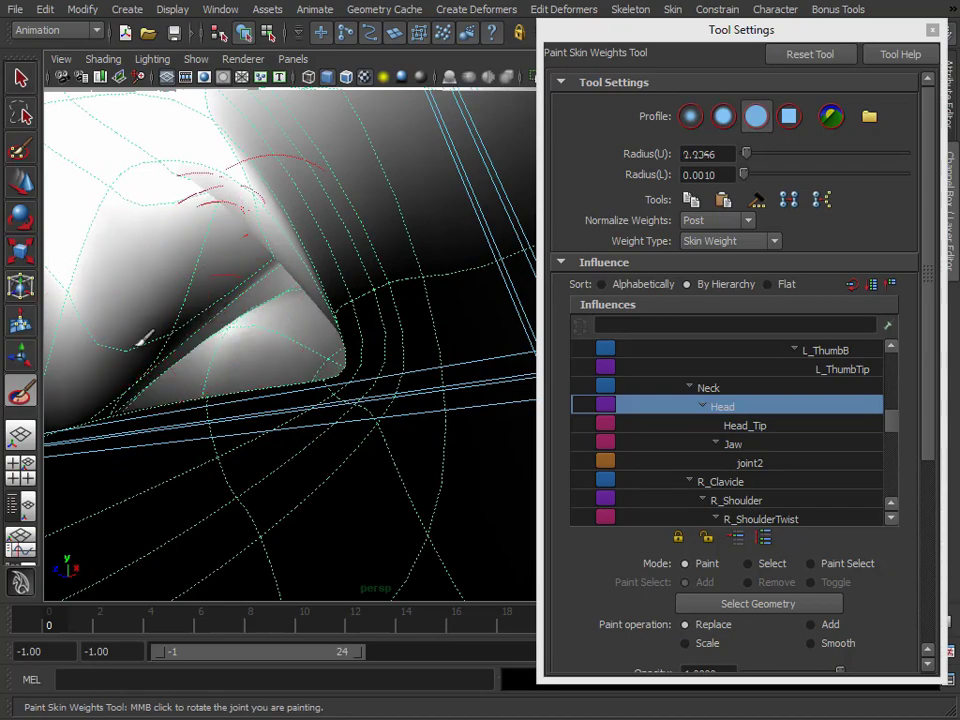
pyautogui.moveTo(144, 336); pyautogui.dragTo(204, 300)
pyautogui.scroll(-10, 332, 452)
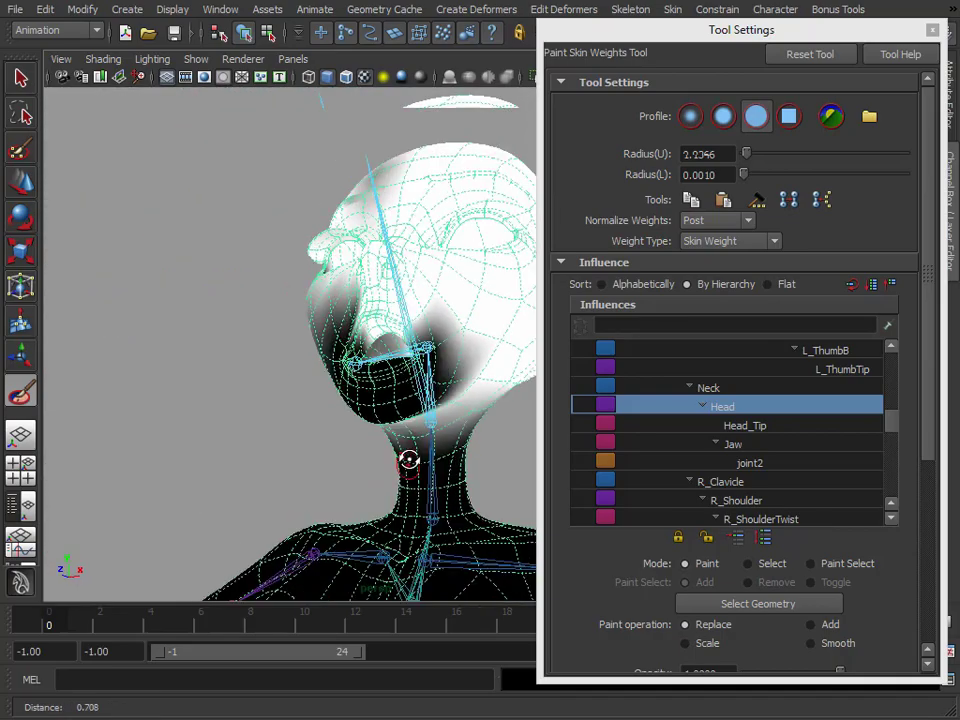
# Set the upper brush radius to about 1.13 and paint full Head weight on the cheek beside the upper lip
pyautogui.keyDown('alt'); pyautogui.moveTo(409, 459); pyautogui.dragTo(376, 442); pyautogui.keyUp('alt')
pyautogui.keyDown('alt'); pyautogui.moveTo(350, 436); pyautogui.dragTo(446, 440, button='right'); pyautogui.keyUp('alt')
pyautogui.keyDown('alt'); pyautogui.moveTo(440, 443); pyautogui.dragTo(413, 436); pyautogui.keyUp('alt')
pyautogui.scroll(2, 413, 436)
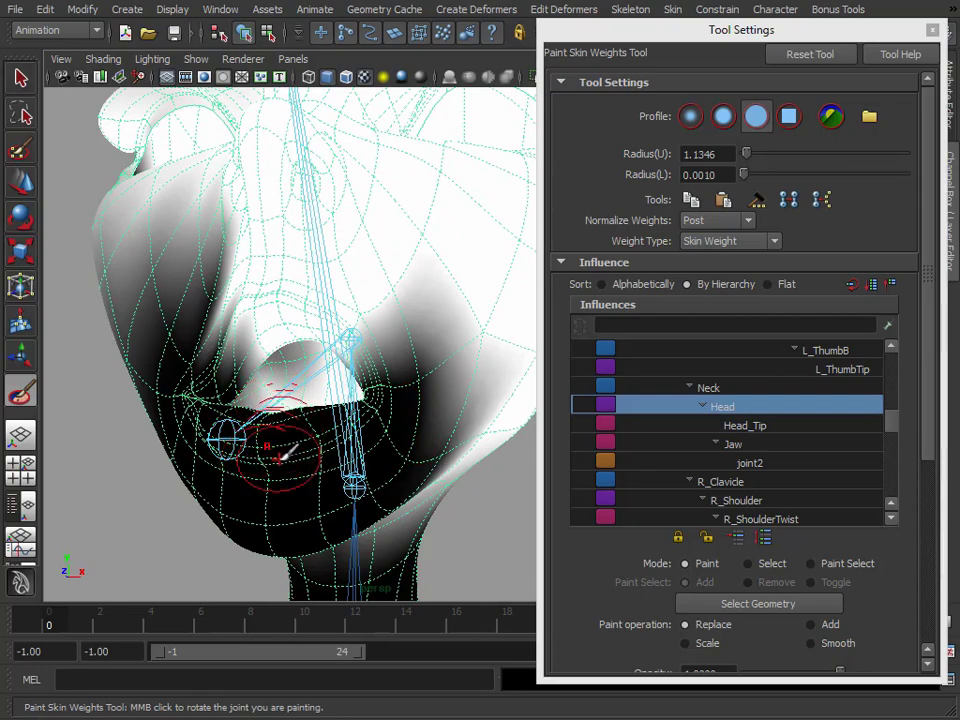
pyautogui.keyDown('alt'); pyautogui.moveTo(375, 450); pyautogui.dragTo(381, 456); pyautogui.keyUp('alt')
pyautogui.keyDown('alt'); pyautogui.moveTo(370, 456); pyautogui.dragTo(397, 456, button='right'); pyautogui.keyUp('alt')
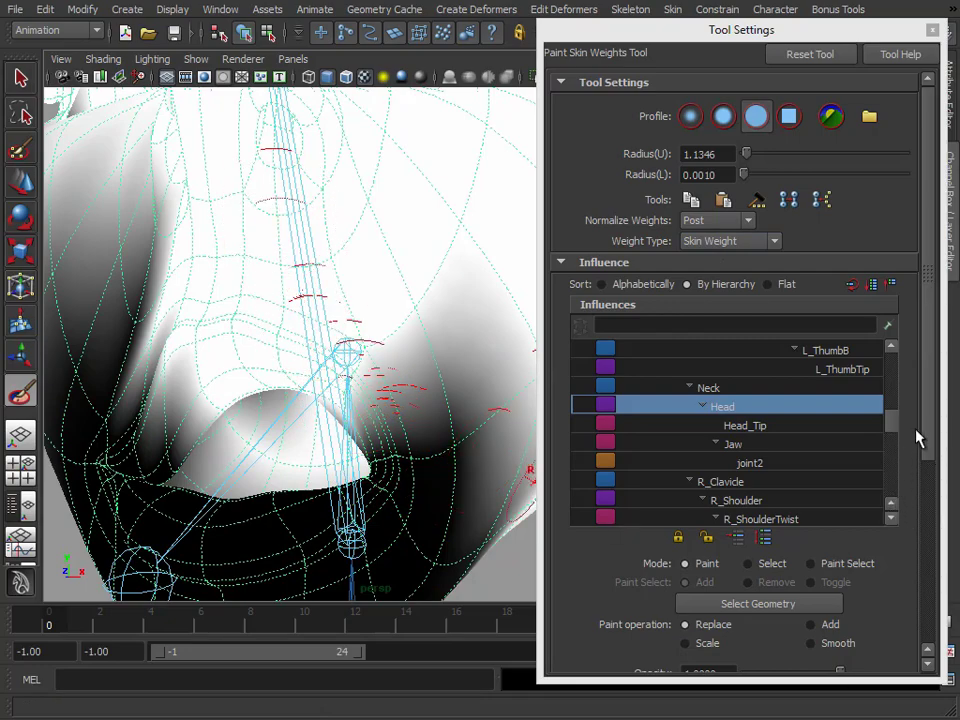
# Set the paint value to 0.5 and paint Head weight on the skin around the corner of the mouth
pyautogui.moveTo(924, 420); pyautogui.dragTo(932, 598)
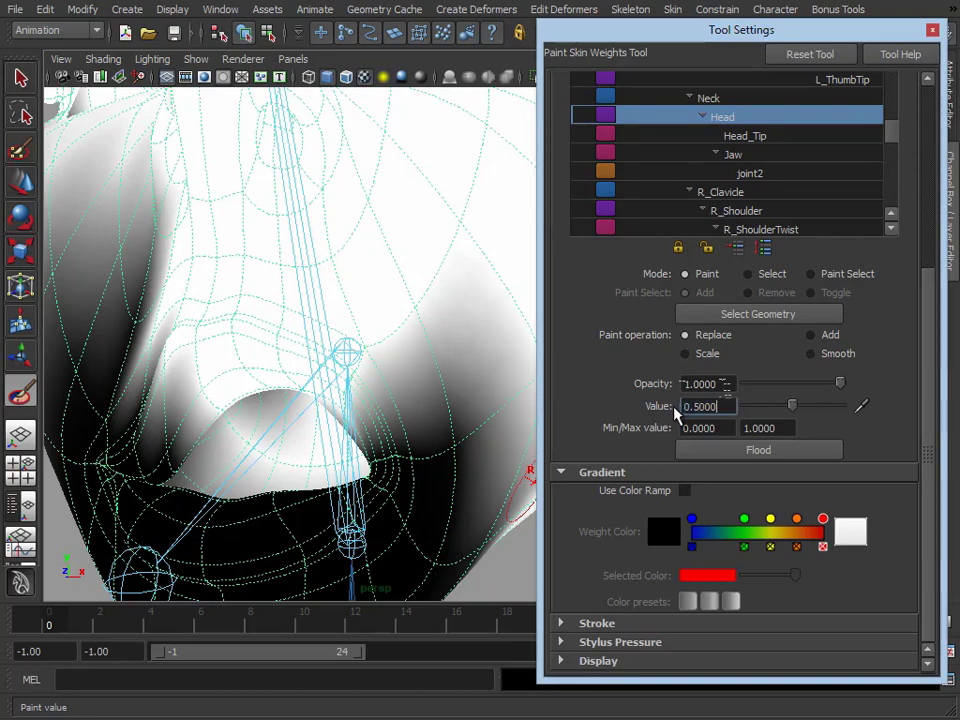
pyautogui.keyDown('alt'); pyautogui.moveTo(384, 485); pyautogui.dragTo(371, 463, button='middle'); pyautogui.keyUp('alt')
pyautogui.keyDown('alt'); pyautogui.moveTo(371, 463); pyautogui.dragTo(388, 459, button='right'); pyautogui.keyUp('alt')
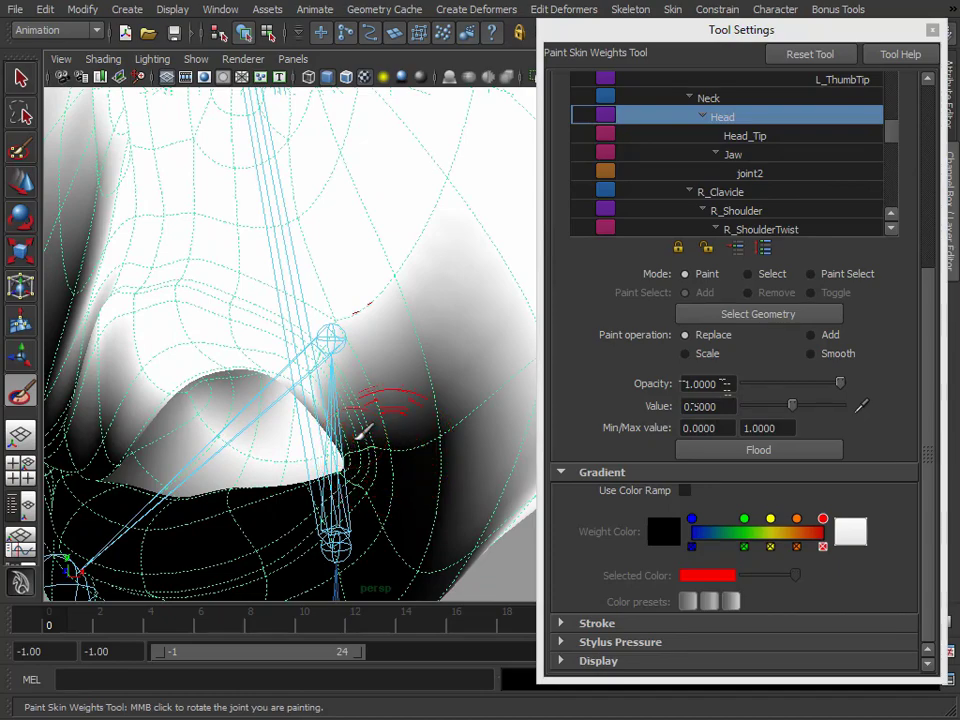
pyautogui.keyDown('alt'); pyautogui.moveTo(332, 432); pyautogui.dragTo(400, 436); pyautogui.keyUp('alt')
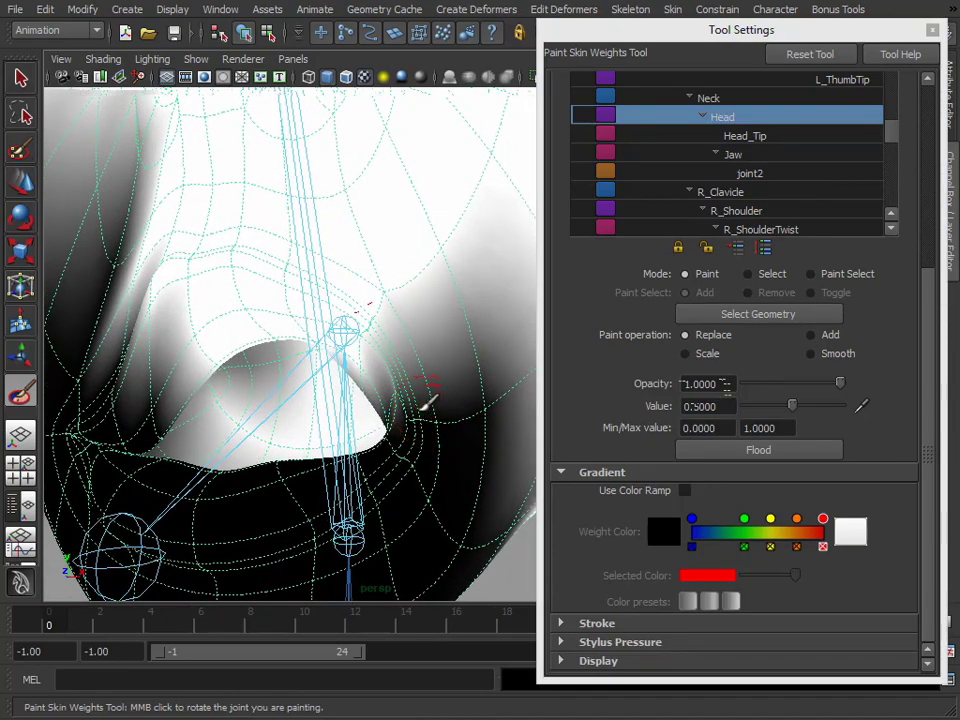
pyautogui.moveTo(456, 408)
pyautogui.mouseDown()
pyautogui.moveTo(492, 403)
pyautogui.moveTo(497, 385)
pyautogui.mouseUp()
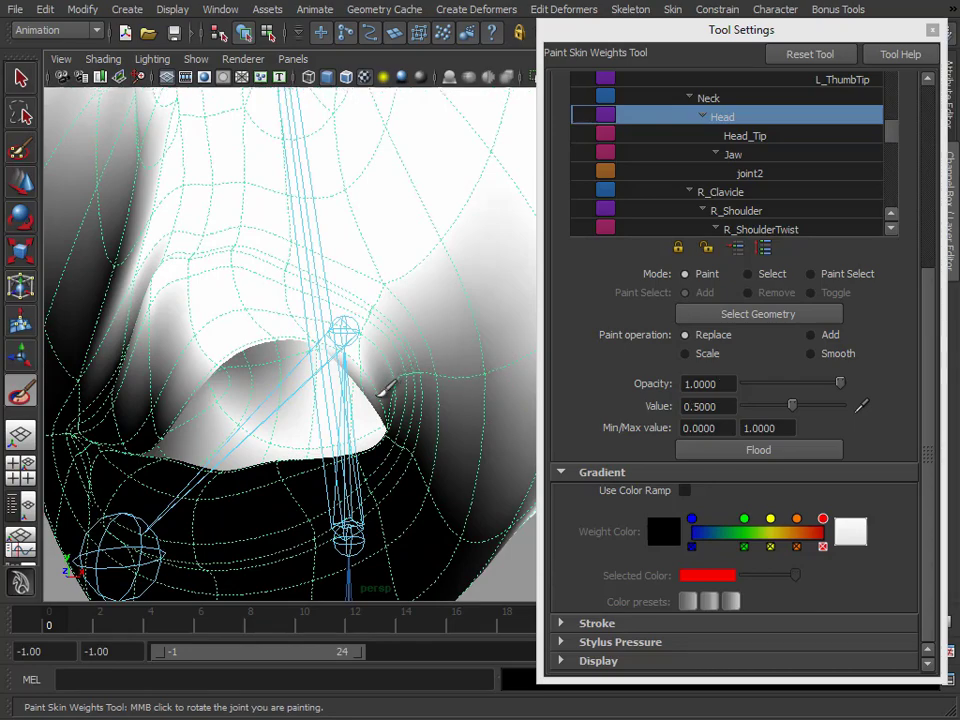
# Set the paint value to 1 and the opacity to about 0.46, and build up Head weight beside the mouth corner
pyautogui.moveTo(792, 407); pyautogui.dragTo(905, 416)
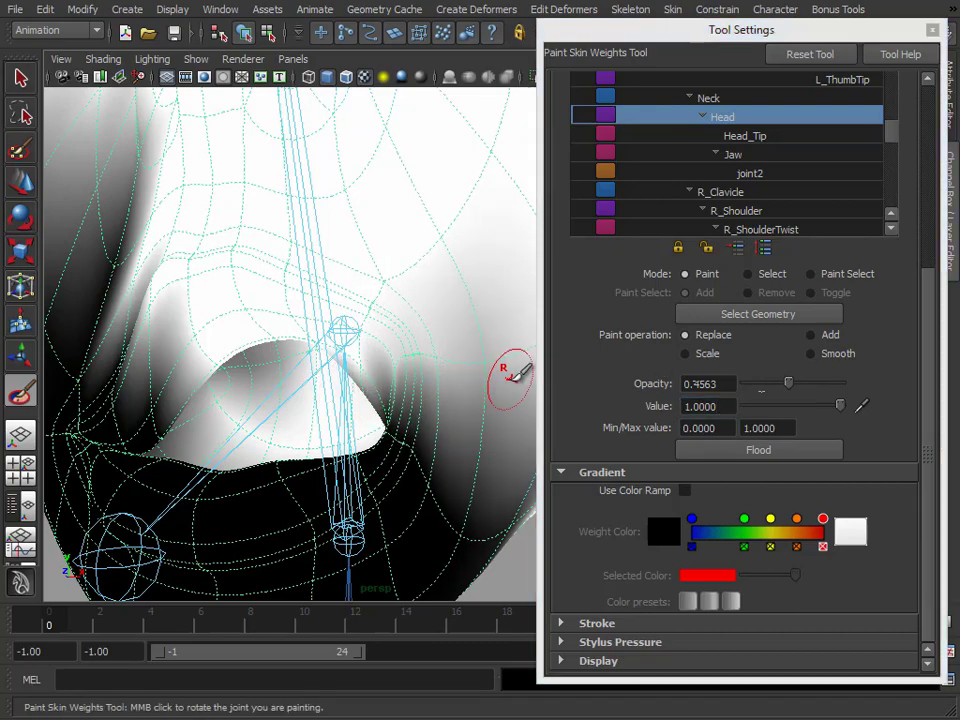
pyautogui.keyDown('alt'); pyautogui.moveTo(450, 444); pyautogui.dragTo(537, 482); pyautogui.keyUp('alt')
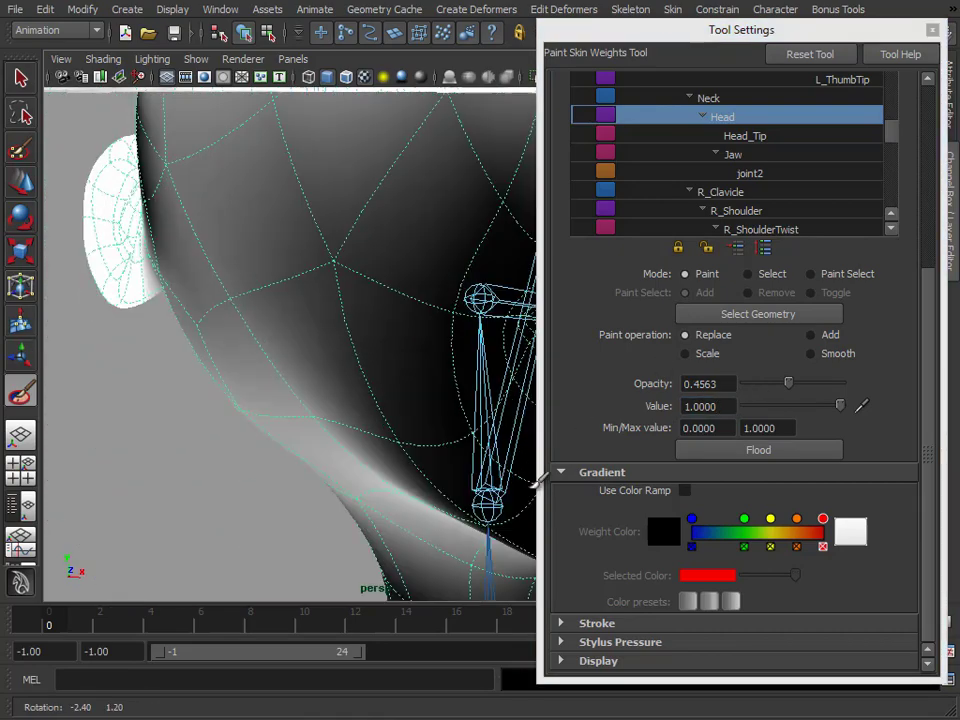
pyautogui.keyDown('alt'); pyautogui.moveTo(537, 483); pyautogui.dragTo(384, 435, button='middle'); pyautogui.keyUp('alt')
pyautogui.keyDown('alt'); pyautogui.moveTo(384, 435); pyautogui.dragTo(435, 456); pyautogui.keyUp('alt')
pyautogui.keyDown('alt'); pyautogui.moveTo(435, 456); pyautogui.dragTo(456, 420, button='right'); pyautogui.keyUp('alt')
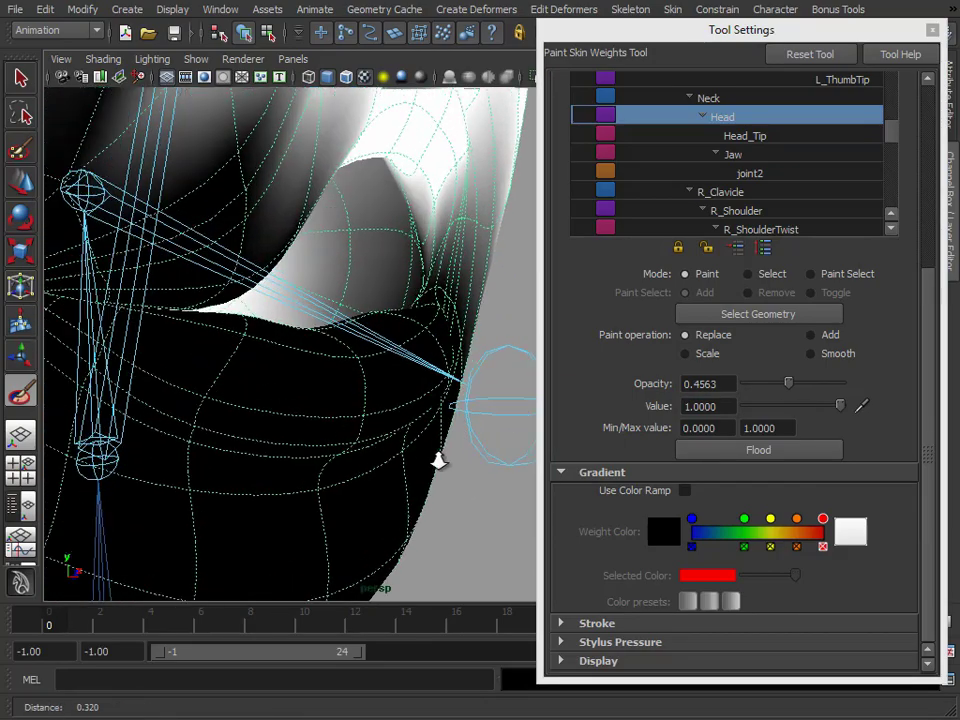
pyautogui.keyDown('alt'); pyautogui.moveTo(456, 420); pyautogui.dragTo(450, 200); pyautogui.keyUp('alt')
pyautogui.moveTo(450, 200)
pyautogui.keyDown('alt'); pyautogui.mouseDown(button='middle')
pyautogui.moveTo(444, 253)
pyautogui.moveTo(350, 310)
pyautogui.mouseUp(button='middle'); pyautogui.keyUp('alt')
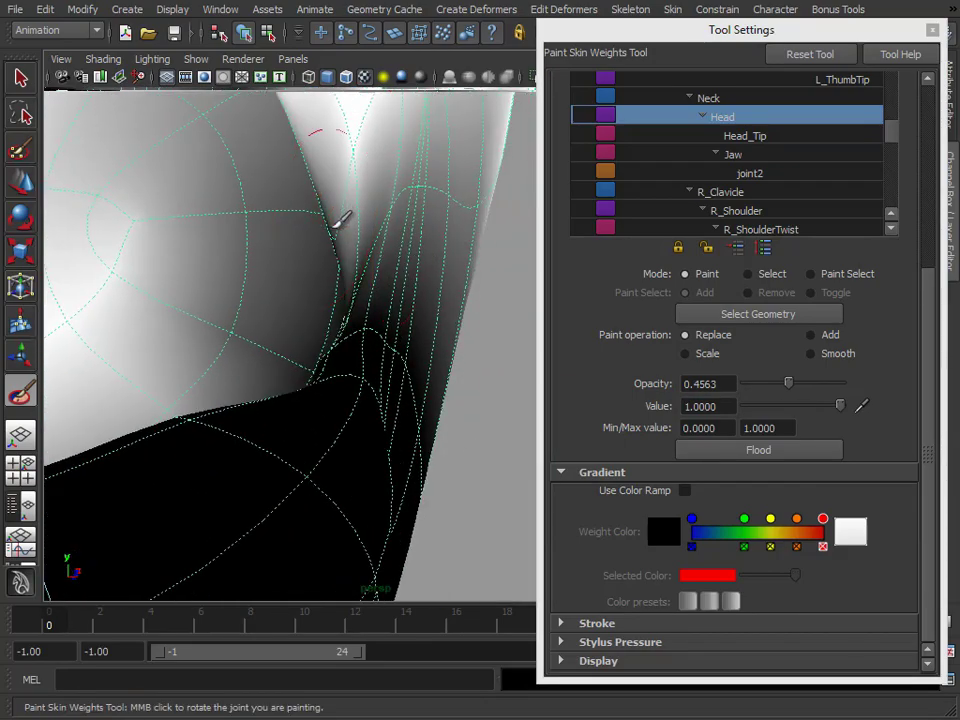
# Brush partial-opacity Head weight onto the upper lip near the opposite corner of the mouth
pyautogui.keyDown('alt'); pyautogui.moveTo(360, 240); pyautogui.dragTo(398, 243); pyautogui.keyUp('alt')
pyautogui.keyDown('alt'); pyautogui.moveTo(414, 257); pyautogui.dragTo(390, 270, button='middle'); pyautogui.keyUp('alt')
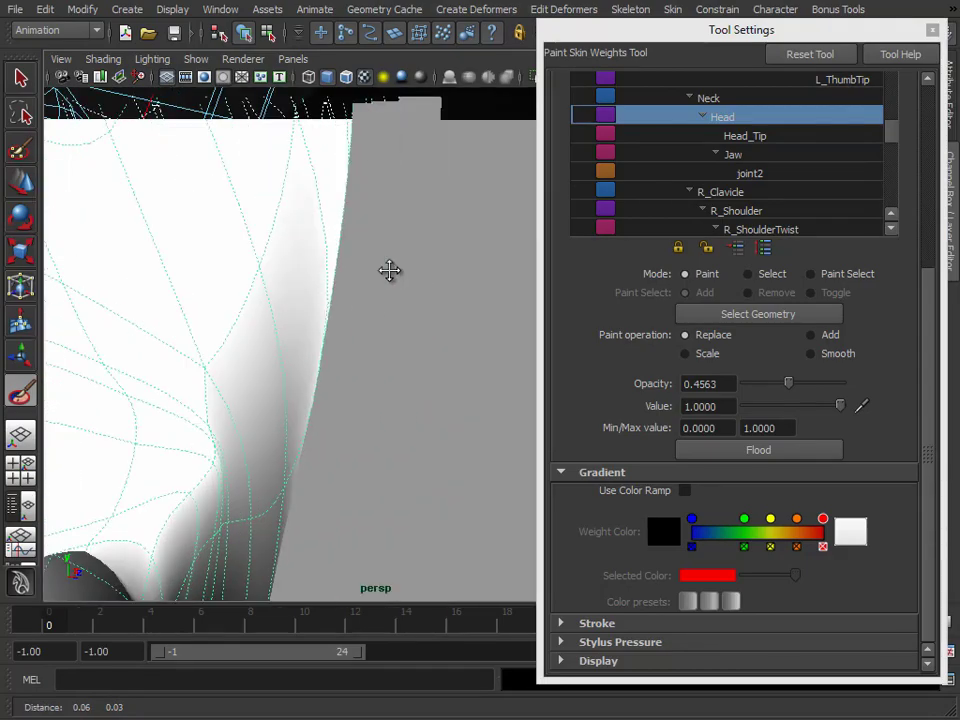
pyautogui.keyDown('alt'); pyautogui.moveTo(390, 270); pyautogui.dragTo(336, 272, button='right'); pyautogui.keyUp('alt')
pyautogui.keyDown('alt'); pyautogui.moveTo(346, 272); pyautogui.dragTo(388, 231); pyautogui.keyUp('alt')
pyautogui.keyDown('alt'); pyautogui.moveTo(388, 231); pyautogui.dragTo(322, 250, button='middle'); pyautogui.keyUp('alt')
pyautogui.keyDown('alt'); pyautogui.moveTo(300, 300); pyautogui.dragTo(380, 305, button='right'); pyautogui.keyUp('alt')
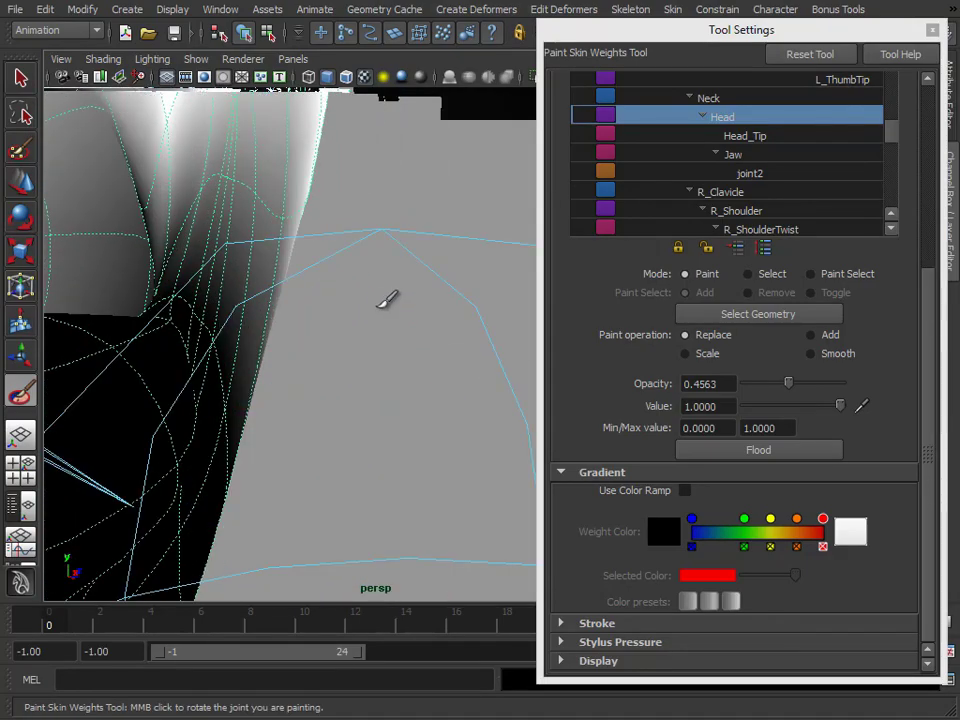
pyautogui.keyDown('alt'); pyautogui.moveTo(377, 304); pyautogui.dragTo(390, 306); pyautogui.keyUp('alt')
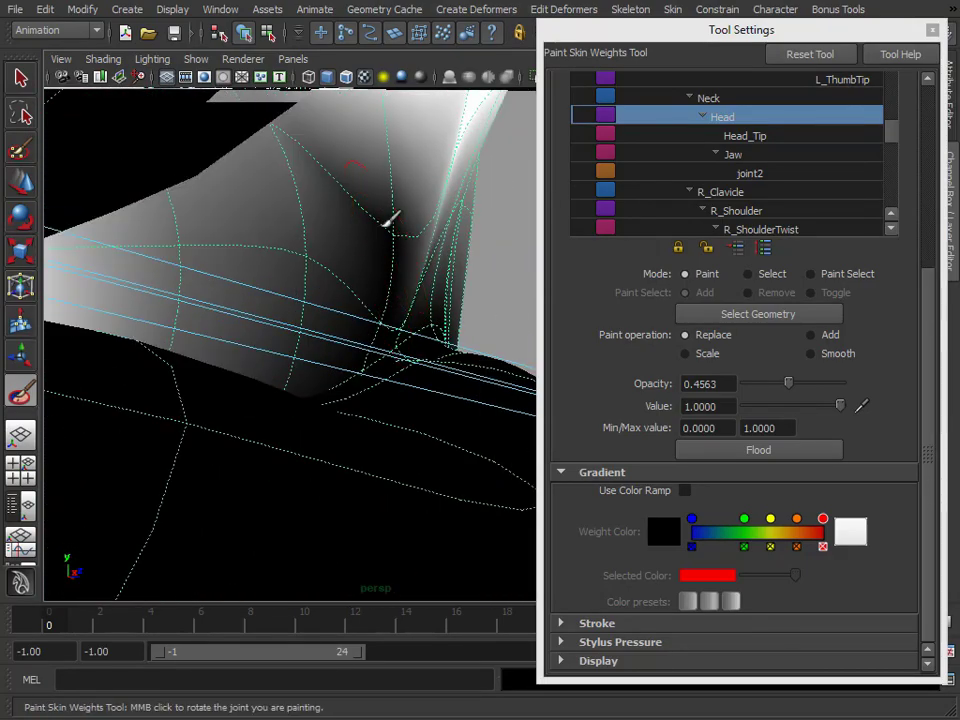
pyautogui.moveTo(408, 235)
pyautogui.mouseDown()
pyautogui.moveTo(435, 265)
pyautogui.moveTo(380, 222)
pyautogui.moveTo(388, 214)
pyautogui.mouseUp()
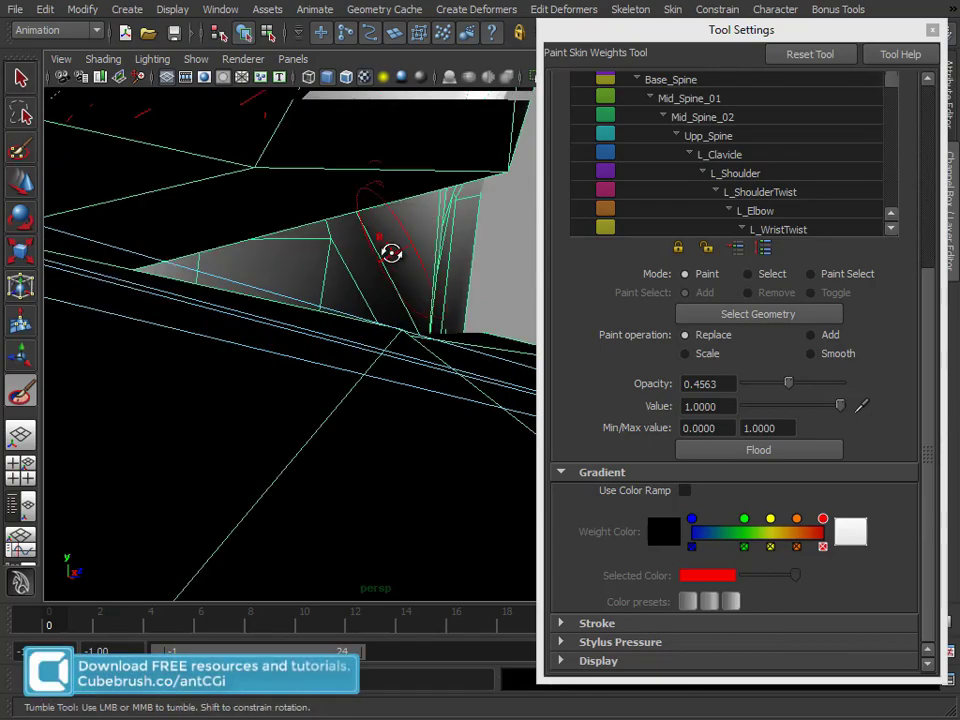
# Touch up the Head weights at the opposite mouth corner on the unsmoothed mesh and restore the smooth mesh preview
pyautogui.keyDown('alt'); pyautogui.moveTo(392, 253); pyautogui.dragTo(330, 290, button='right'); pyautogui.keyUp('alt')
pyautogui.keyDown('alt'); pyautogui.moveTo(392, 404); pyautogui.dragTo(384, 393); pyautogui.keyUp('alt')
pyautogui.keyDown('alt'); pyautogui.moveTo(384, 393); pyautogui.dragTo(400, 396, button='middle'); pyautogui.keyUp('alt')
pyautogui.keyDown('alt'); pyautogui.moveTo(400, 396); pyautogui.dragTo(388, 397); pyautogui.keyUp('alt')
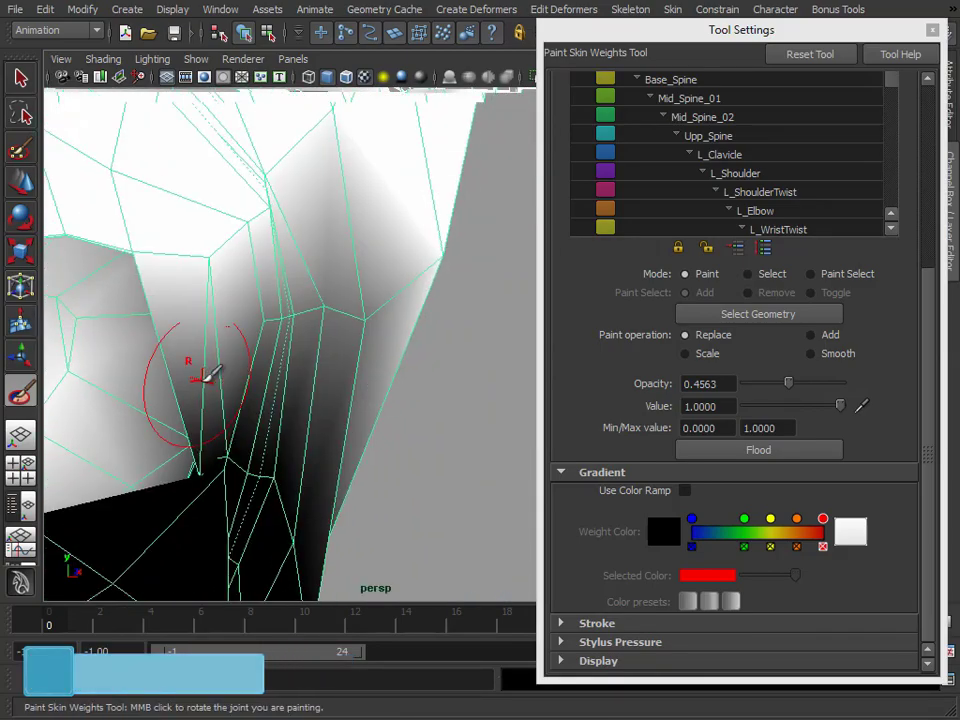
pyautogui.keyDown('alt'); pyautogui.moveTo(258, 430); pyautogui.dragTo(315, 424); pyautogui.keyUp('alt')
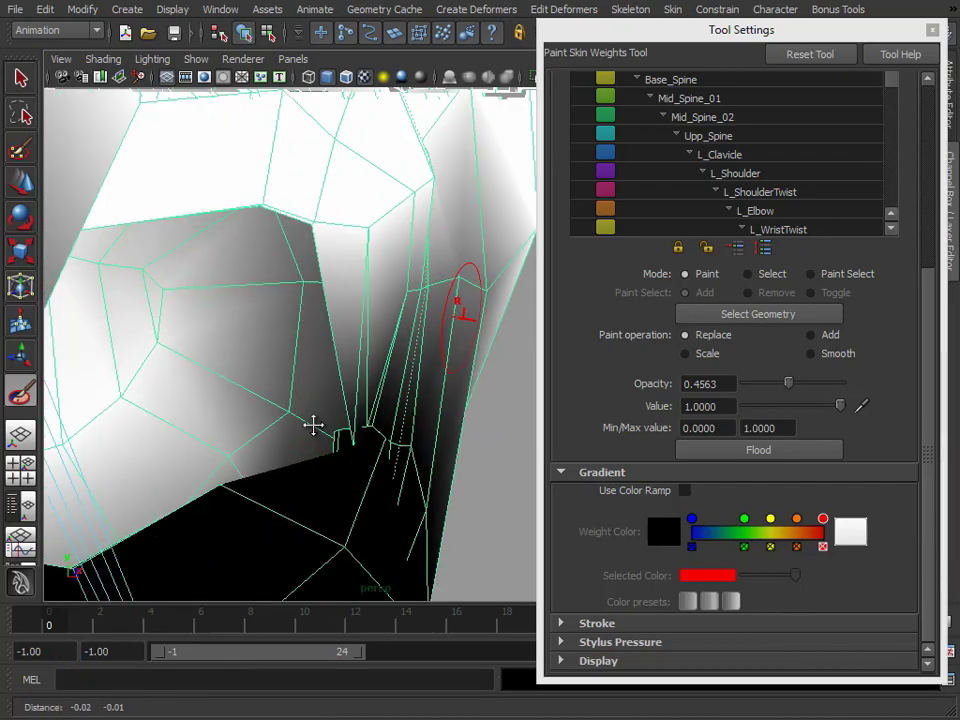
pyautogui.press('3')
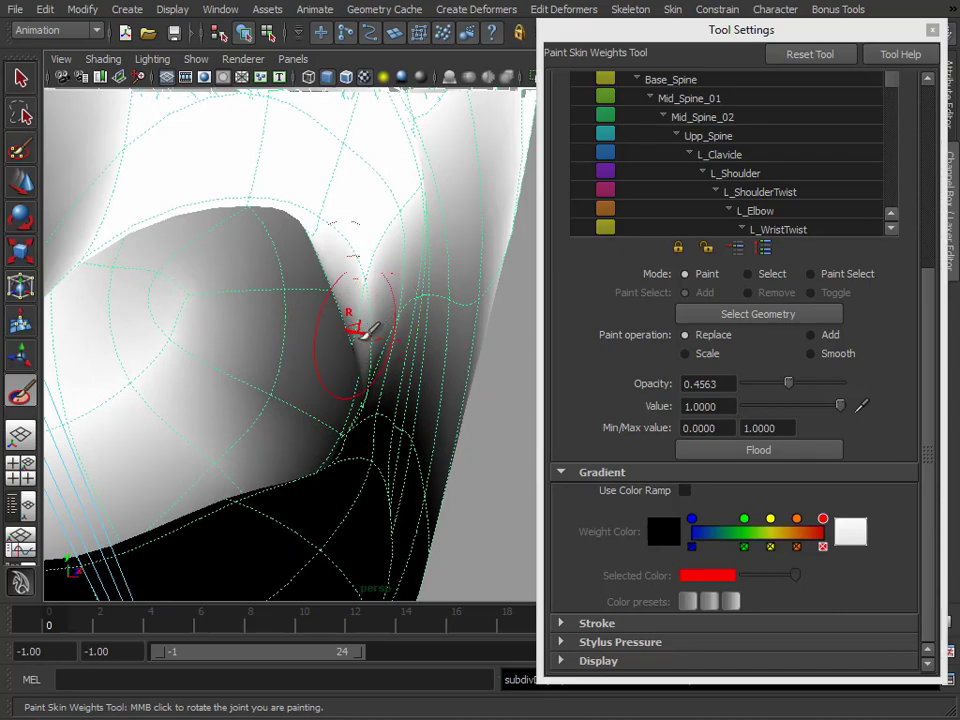
# Refine the Head weight on the inner mouth corner of the unsmoothed mesh, switch to the Gaussian brush profile and restore the smooth preview
pyautogui.press('1')
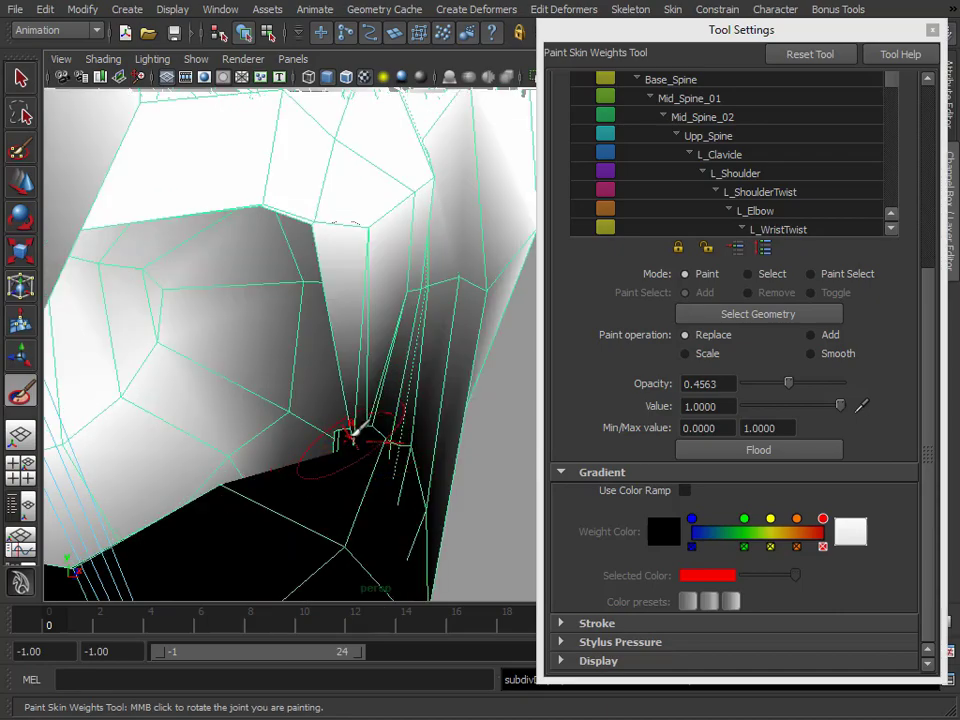
pyautogui.moveTo(352, 397); pyautogui.dragTo(361, 413)
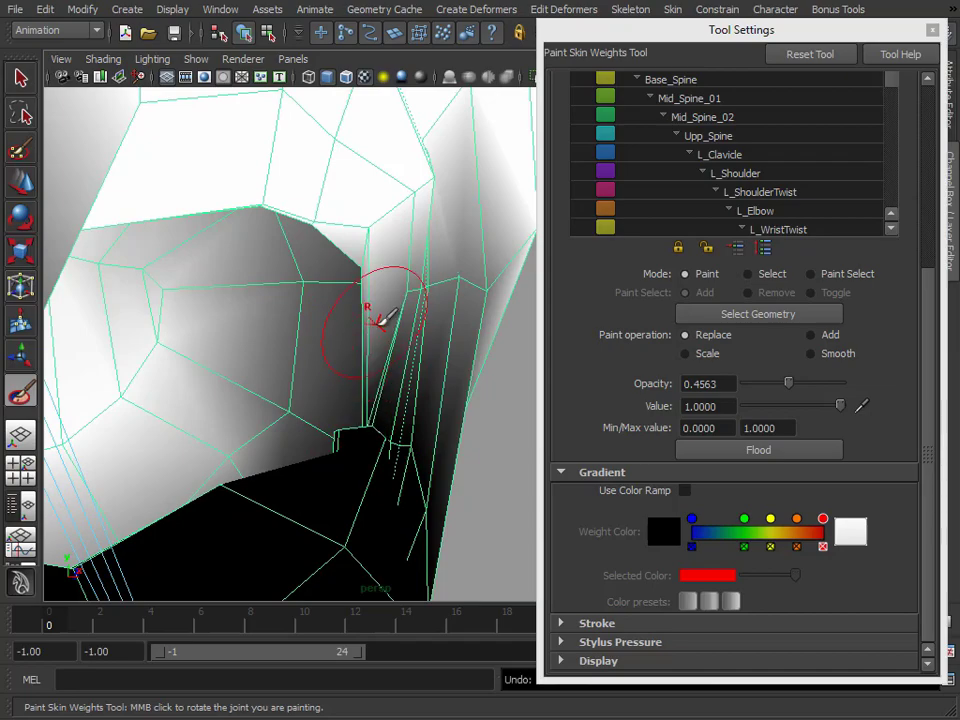
pyautogui.scroll(5, 680, 128)
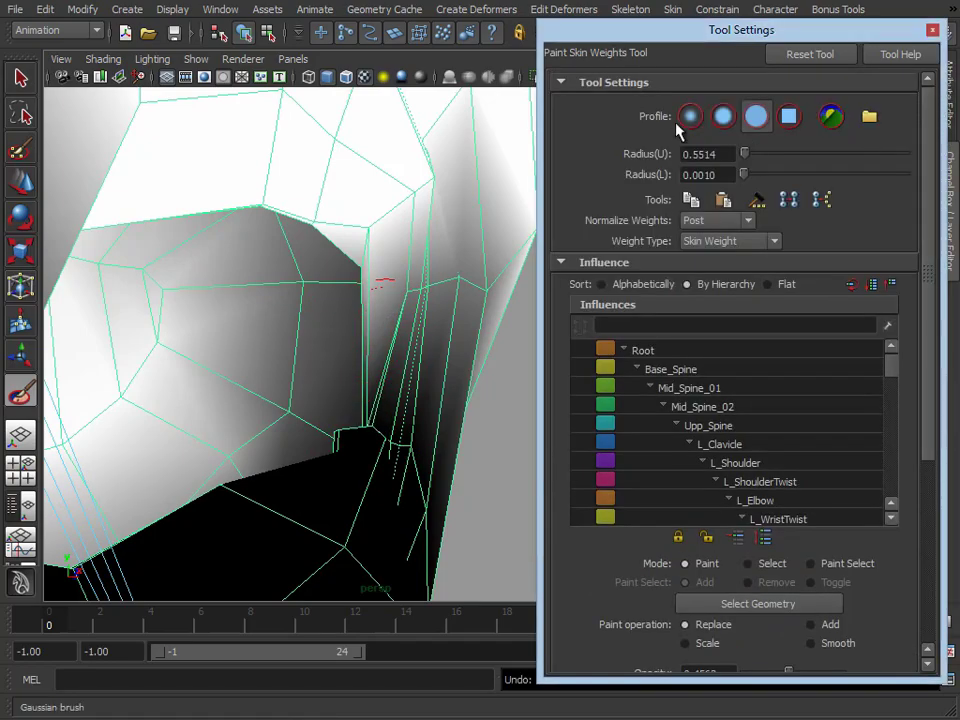
pyautogui.click(690, 116)
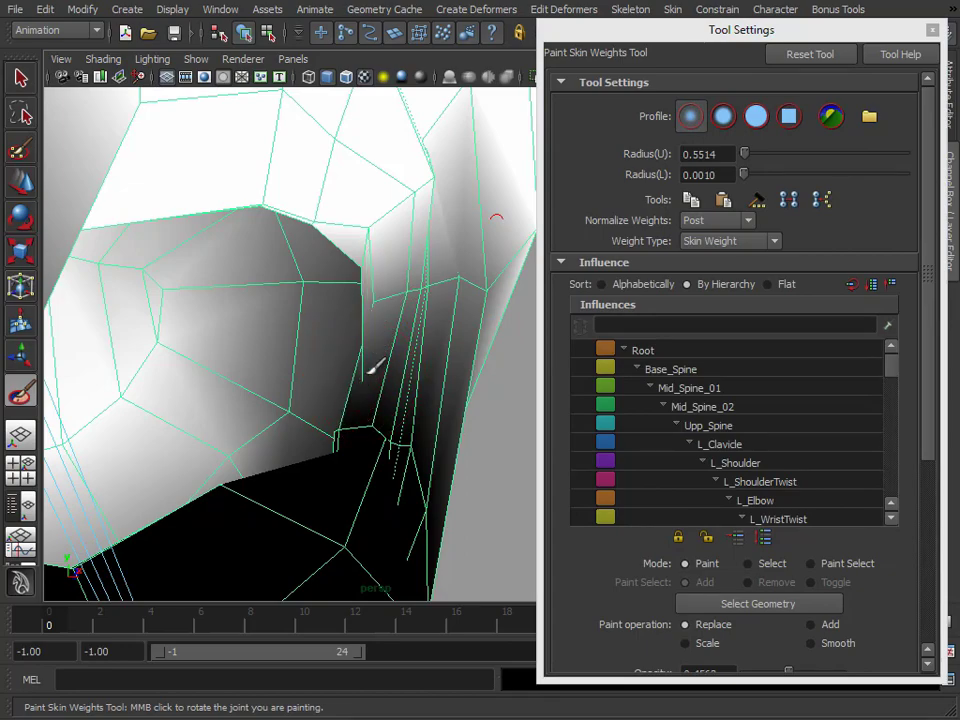
pyautogui.press('3')
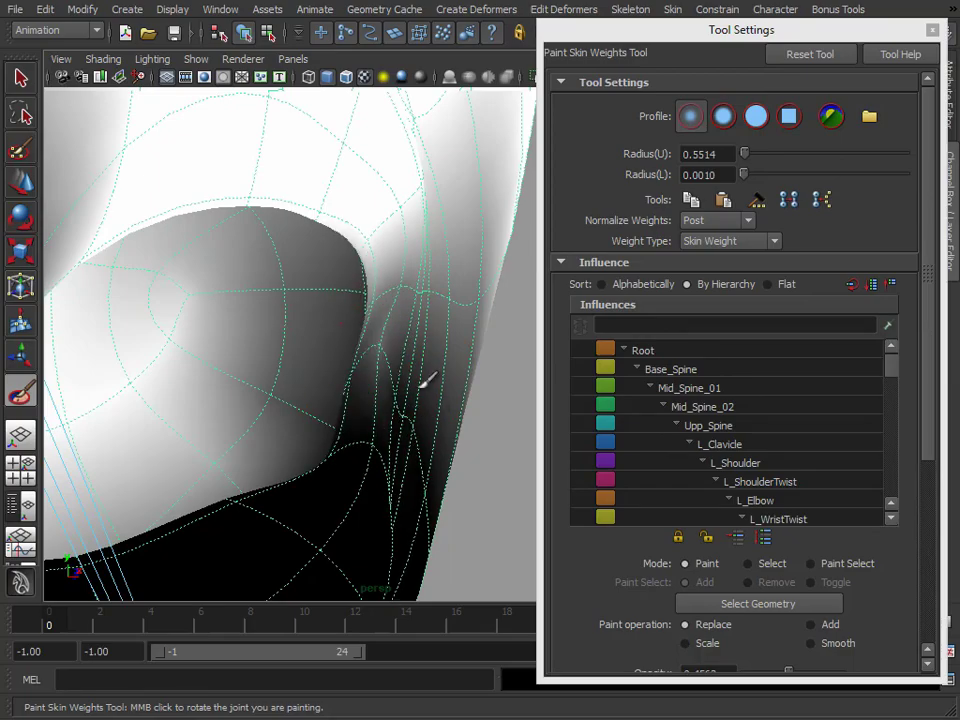
# Examine the Head weights around the mouth, cheek and jaw from several angles
pyautogui.keyDown('alt'); pyautogui.moveTo(429, 381); pyautogui.dragTo(444, 345); pyautogui.keyUp('alt')
pyautogui.keyDown('alt'); pyautogui.moveTo(444, 345); pyautogui.dragTo(270, 371, button='right'); pyautogui.keyUp('alt')
pyautogui.keyDown('alt'); pyautogui.moveTo(270, 371); pyautogui.dragTo(336, 352); pyautogui.keyUp('alt')
pyautogui.keyDown('alt'); pyautogui.moveTo(336, 352); pyautogui.dragTo(356, 398, button='right'); pyautogui.keyUp('alt')
pyautogui.keyDown('alt'); pyautogui.moveTo(356, 398); pyautogui.dragTo(406, 340, button='middle'); pyautogui.keyUp('alt')
pyautogui.keyDown('alt'); pyautogui.moveTo(406, 340); pyautogui.dragTo(432, 385, button='right'); pyautogui.keyUp('alt')
pyautogui.keyDown('alt'); pyautogui.moveTo(440, 378); pyautogui.dragTo(292, 519); pyautogui.keyUp('alt')
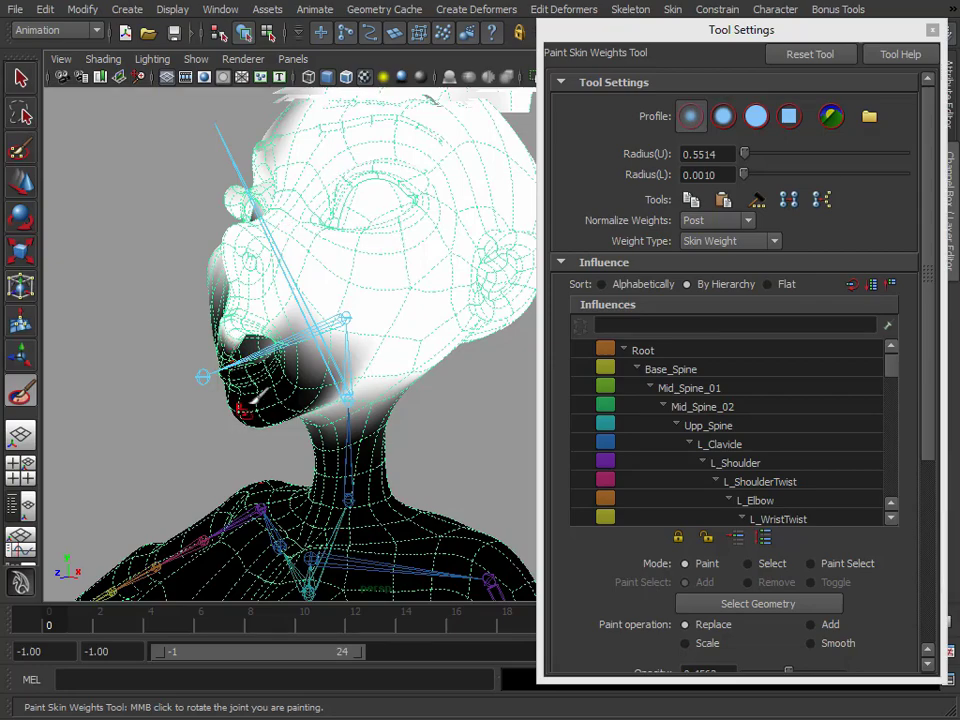
# Select the Jaw influence, use the solid brush at opacity 1 and value 1, and paint full weight across the underside of the chin
pyautogui.keyDown('alt'); pyautogui.moveTo(241, 408); pyautogui.dragTo(302, 294, button='right'); pyautogui.keyUp('alt')
pyautogui.keyDown('alt'); pyautogui.moveTo(350, 436); pyautogui.dragTo(358, 429); pyautogui.keyUp('alt')
pyautogui.keyDown('alt'); pyautogui.moveTo(358, 429); pyautogui.dragTo(391, 415, button='right'); pyautogui.keyUp('alt')
pyautogui.keyDown('alt'); pyautogui.moveTo(391, 415); pyautogui.dragTo(306, 305); pyautogui.keyUp('alt')
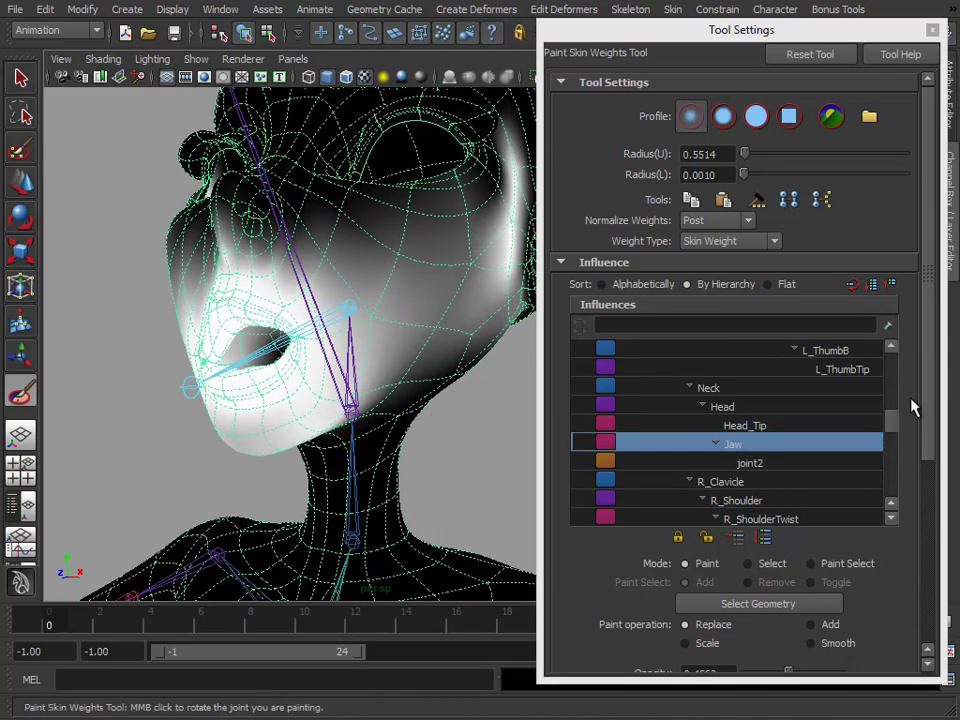
pyautogui.click(756, 116)
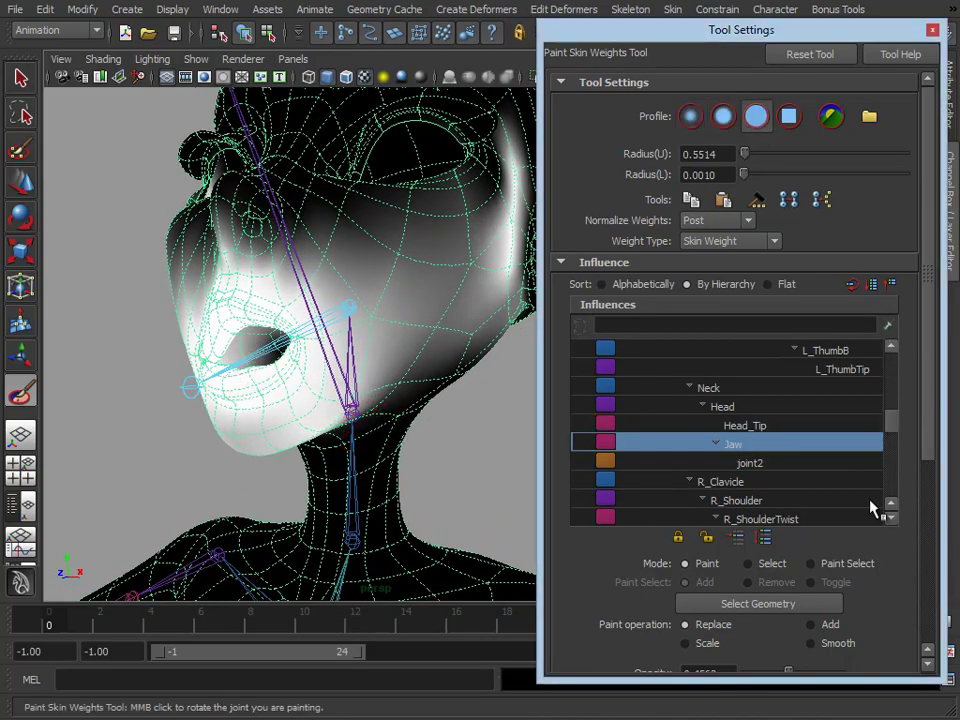
pyautogui.scroll(-5, 922, 440)
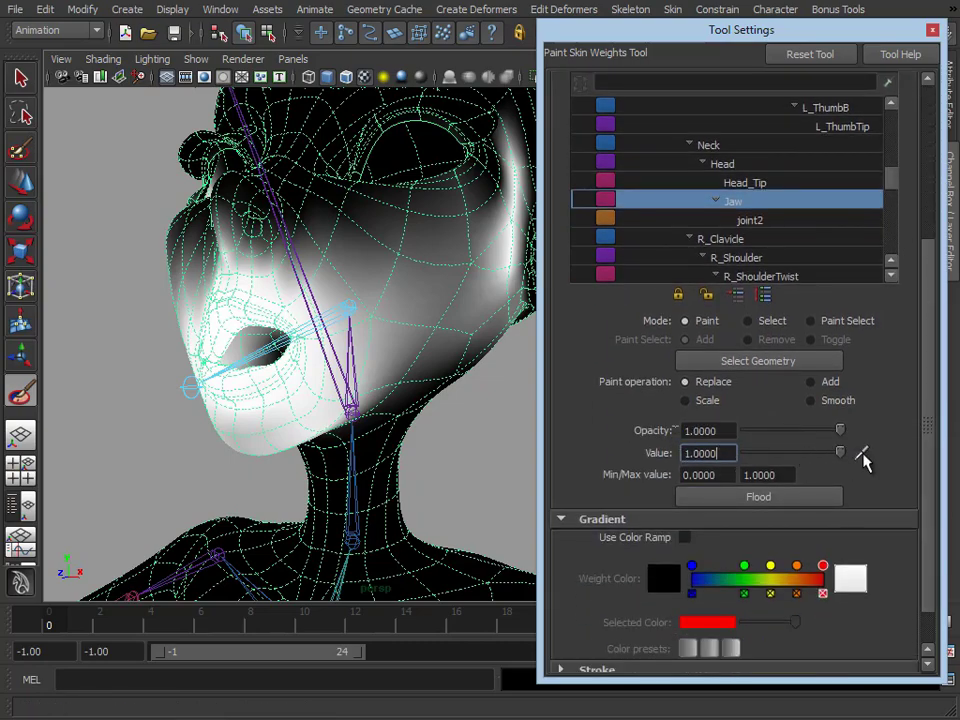
pyautogui.moveTo(245, 390)
pyautogui.keyDown('alt'); pyautogui.mouseDown()
pyautogui.moveTo(289, 360)
pyautogui.moveTo(274, 407)
pyautogui.moveTo(298, 416)
pyautogui.moveTo(306, 394)
pyautogui.mouseUp(); pyautogui.keyUp('alt')
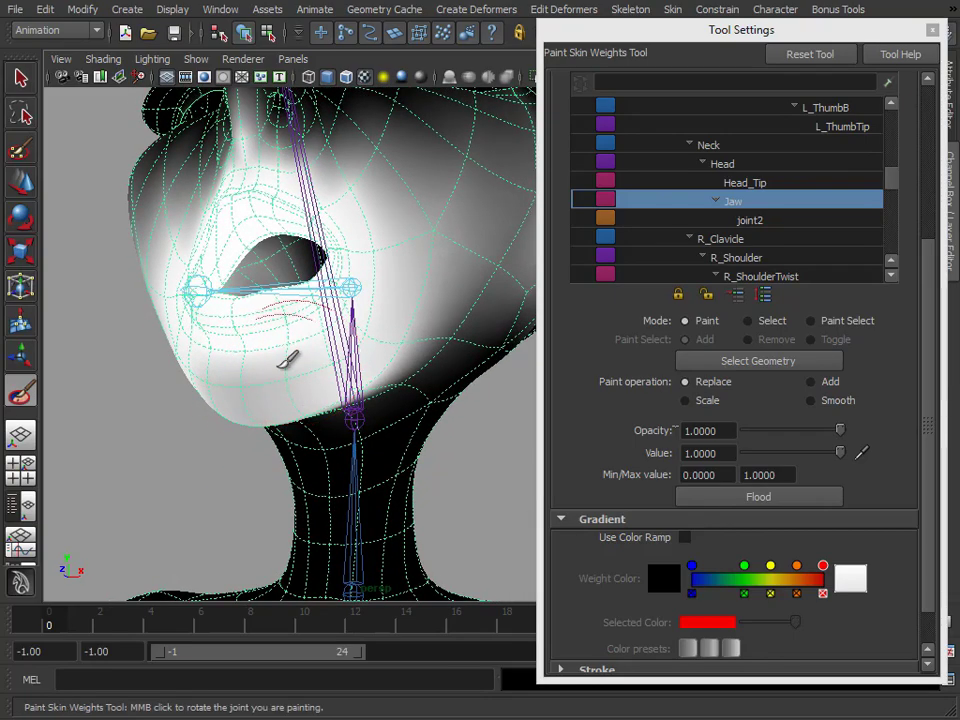
pyautogui.moveTo(221, 396)
pyautogui.keyDown('alt'); pyautogui.mouseDown()
pyautogui.moveTo(184, 396)
pyautogui.moveTo(332, 321)
pyautogui.moveTo(240, 390)
pyautogui.moveTo(309, 349)
pyautogui.moveTo(370, 290)
pyautogui.mouseUp(); pyautogui.keyUp('alt')
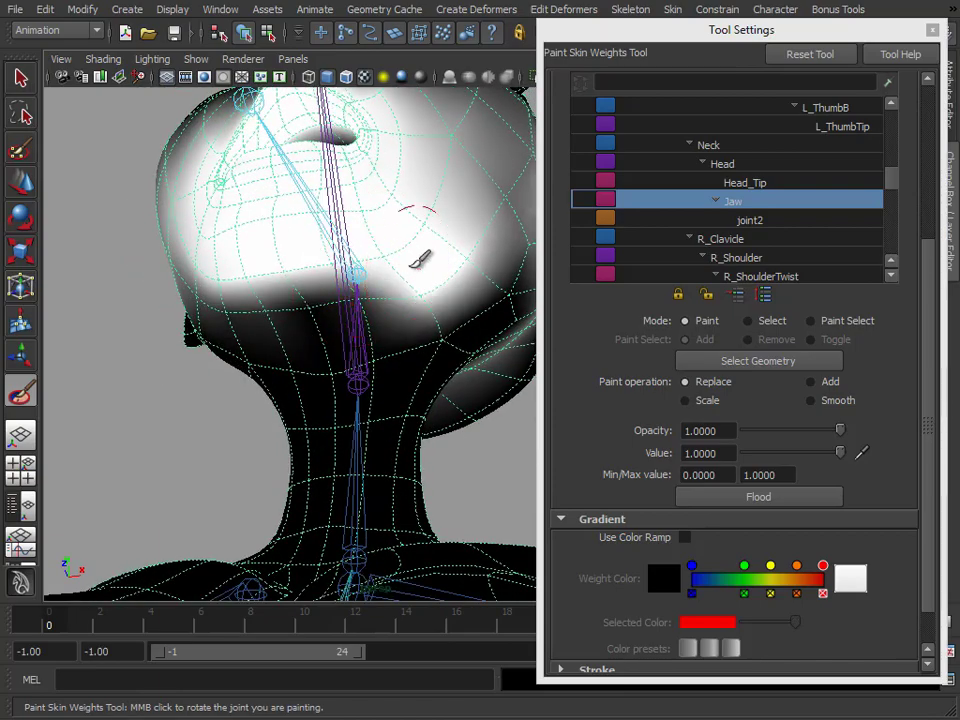
pyautogui.moveTo(420, 258)
pyautogui.mouseDown()
pyautogui.moveTo(288, 285)
pyautogui.moveTo(343, 287)
pyautogui.mouseUp()
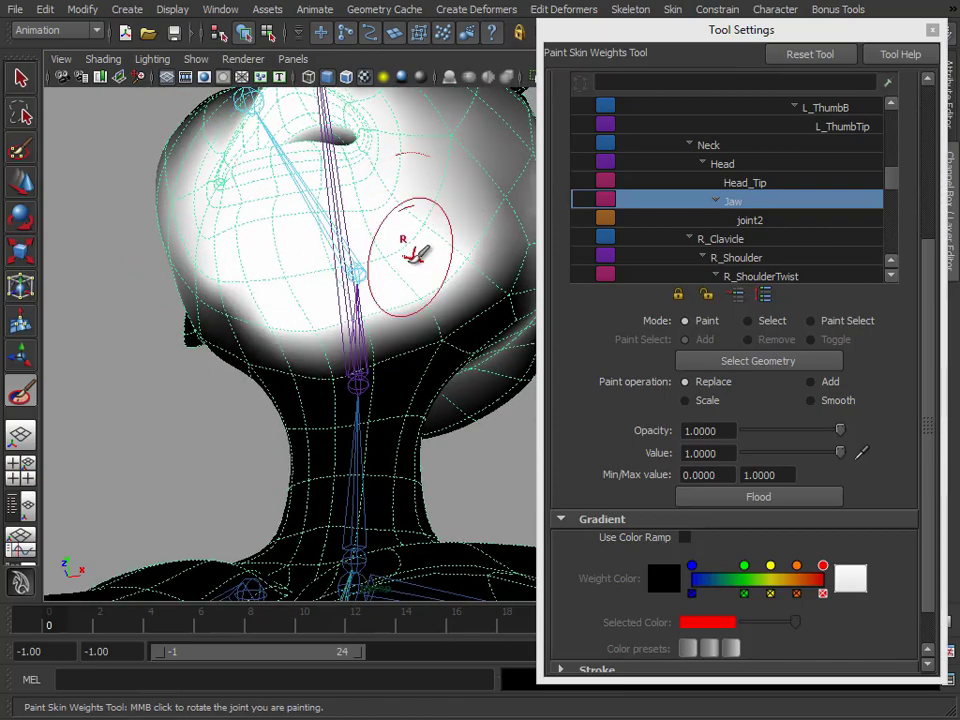
# Set the paint value to 0 and remove Jaw weight from the nose and upper lip
pyautogui.keyDown('alt'); pyautogui.moveTo(392, 251); pyautogui.dragTo(343, 342); pyautogui.keyUp('alt')
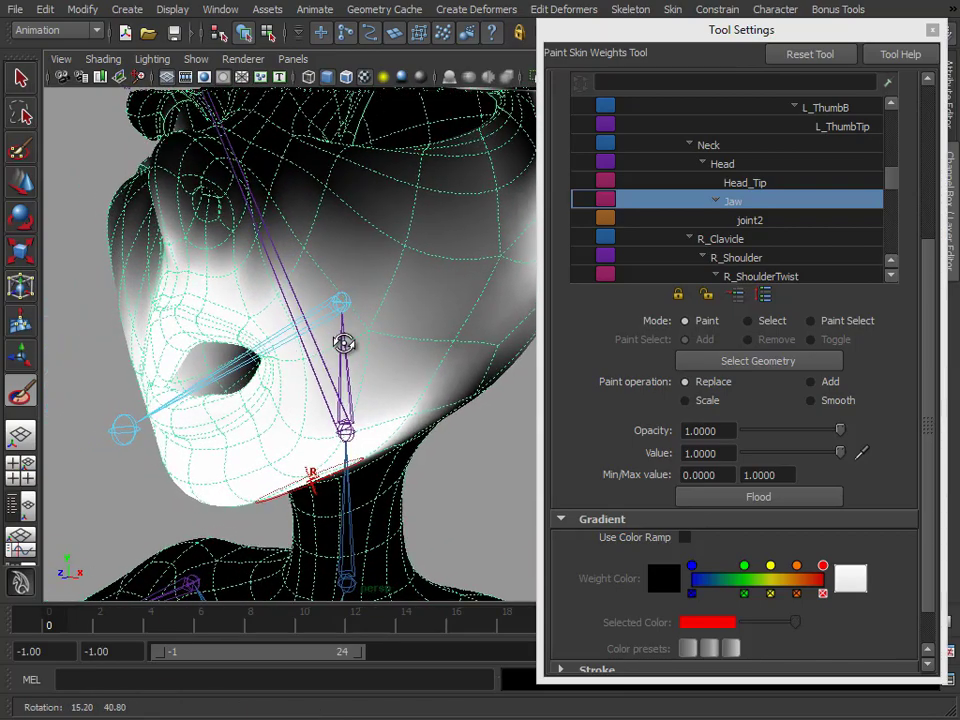
pyautogui.keyDown('alt'); pyautogui.moveTo(461, 398); pyautogui.dragTo(357, 412, button='right'); pyautogui.keyUp('alt')
pyautogui.keyDown('alt'); pyautogui.moveTo(402, 397); pyautogui.dragTo(344, 406); pyautogui.keyUp('alt')
pyautogui.keyDown('alt'); pyautogui.moveTo(340, 405); pyautogui.dragTo(420, 407, button='right'); pyautogui.keyUp('alt')
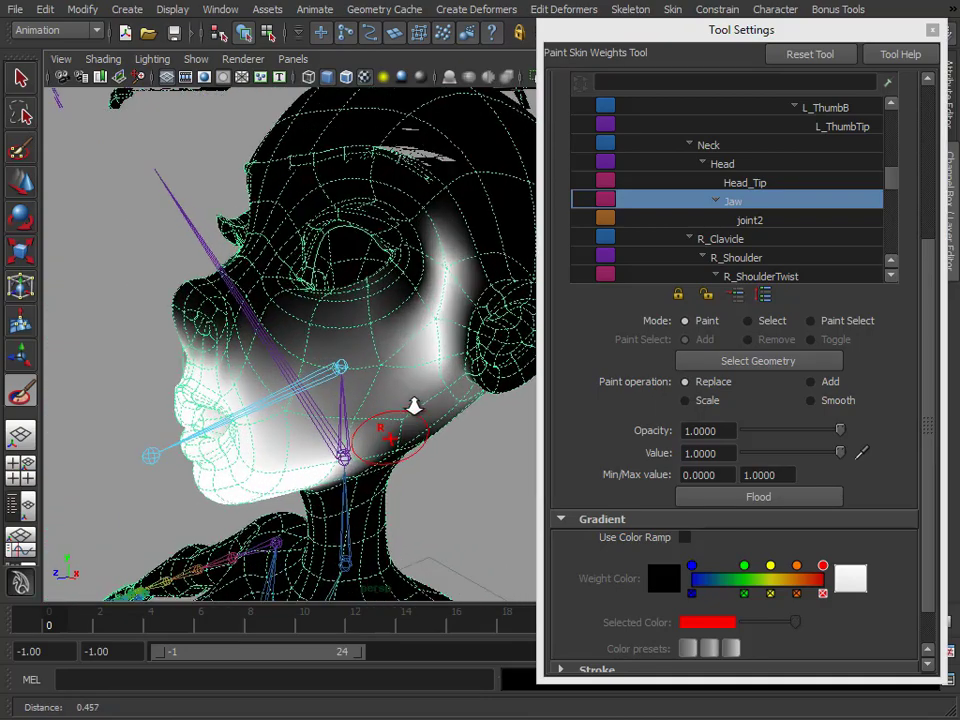
pyautogui.keyDown('alt'); pyautogui.moveTo(420, 407); pyautogui.dragTo(403, 407); pyautogui.keyUp('alt')
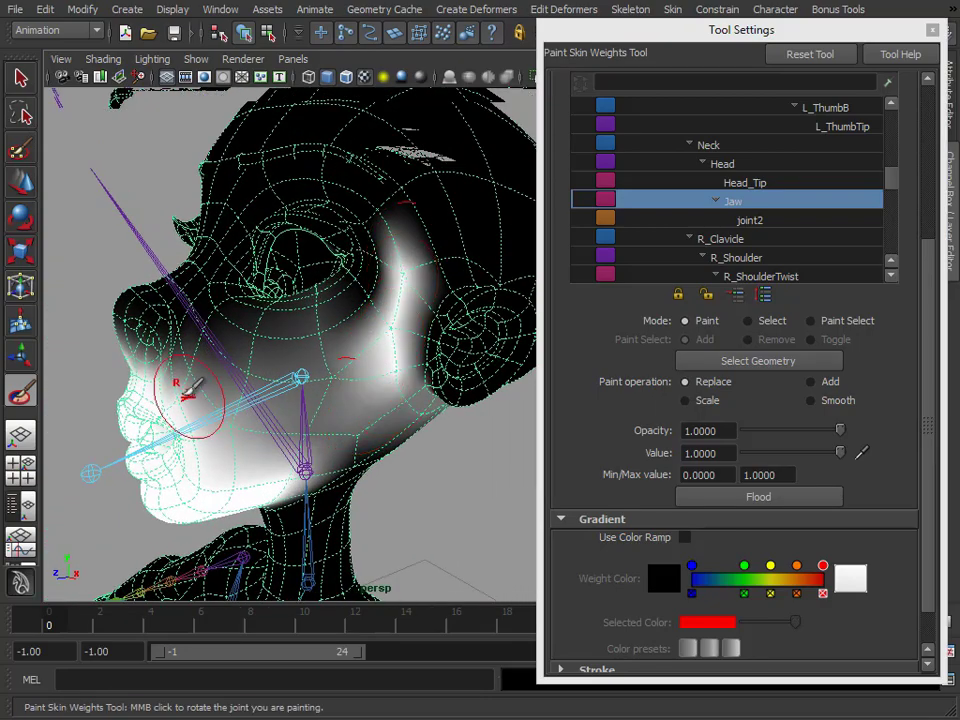
pyautogui.keyDown('alt'); pyautogui.moveTo(236, 440); pyautogui.dragTo(372, 411); pyautogui.keyUp('alt')
pyautogui.keyDown('alt'); pyautogui.moveTo(345, 408); pyautogui.dragTo(386, 407, button='right'); pyautogui.keyUp('alt')
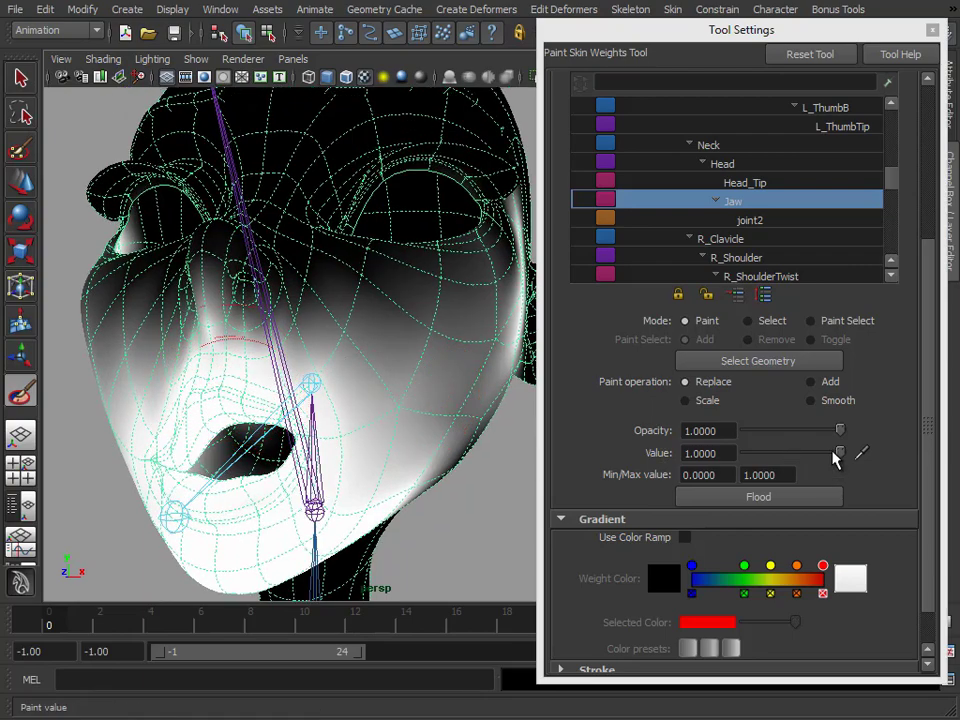
pyautogui.moveTo(838, 453); pyautogui.dragTo(735, 454)
pyautogui.keyDown('alt'); pyautogui.moveTo(381, 364); pyautogui.dragTo(386, 343); pyautogui.keyUp('alt')
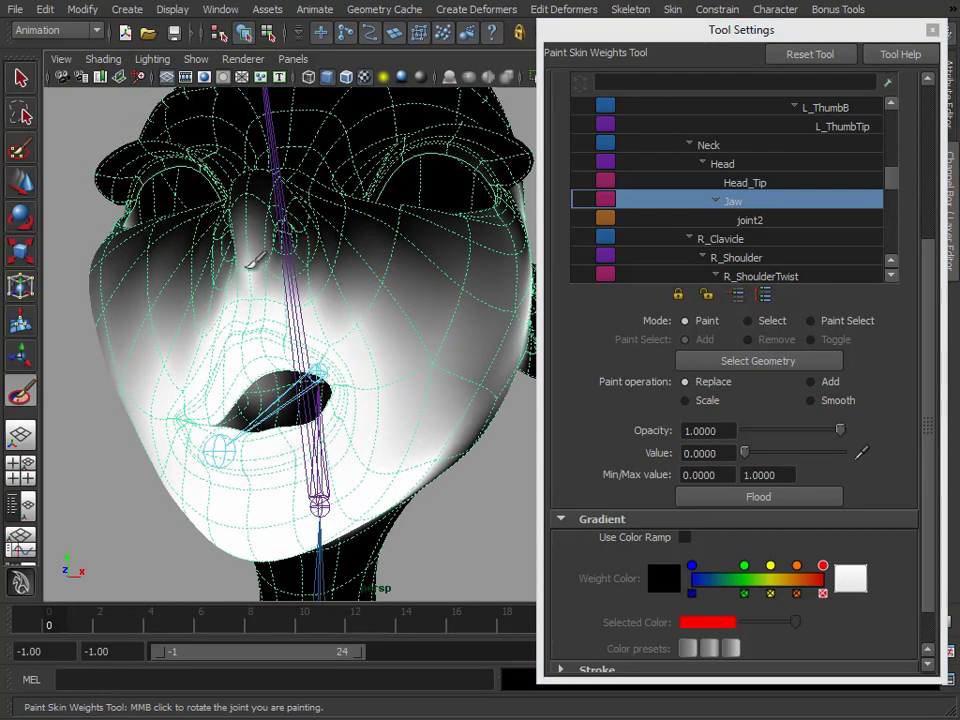
pyautogui.moveTo(255, 262)
pyautogui.mouseDown()
pyautogui.moveTo(272, 274)
pyautogui.moveTo(279, 321)
pyautogui.moveTo(270, 345)
pyautogui.mouseUp()
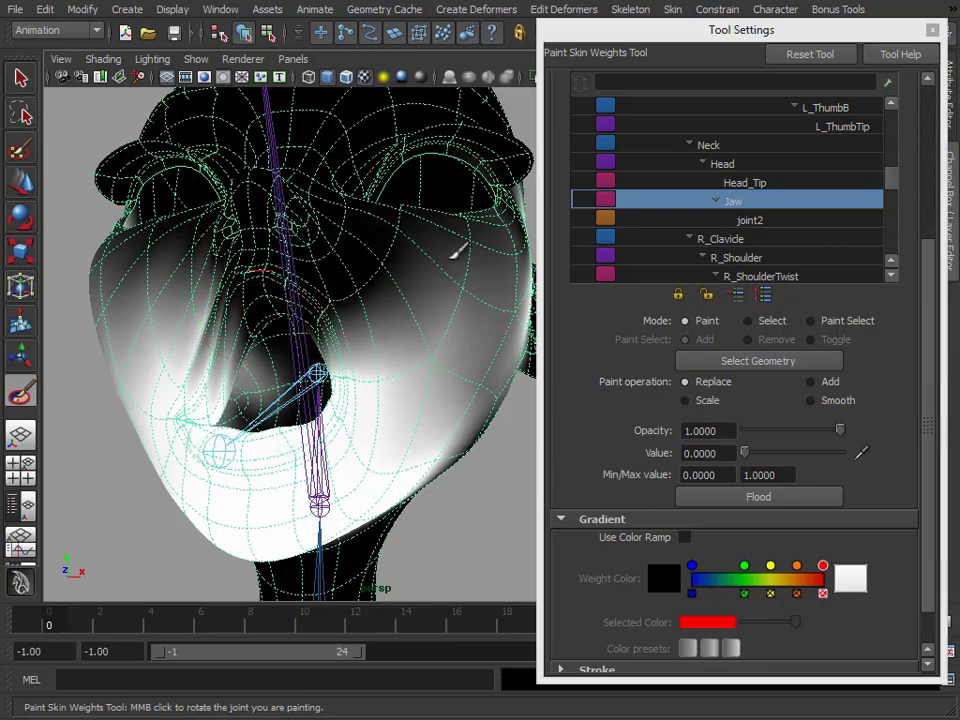
# Erase Jaw weight from the cheek, the temple and the rear of the jawline below the ear
pyautogui.keyDown('alt'); pyautogui.moveTo(454, 253); pyautogui.dragTo(336, 315); pyautogui.keyUp('alt')
pyautogui.moveTo(286, 333); pyautogui.dragTo(406, 273)
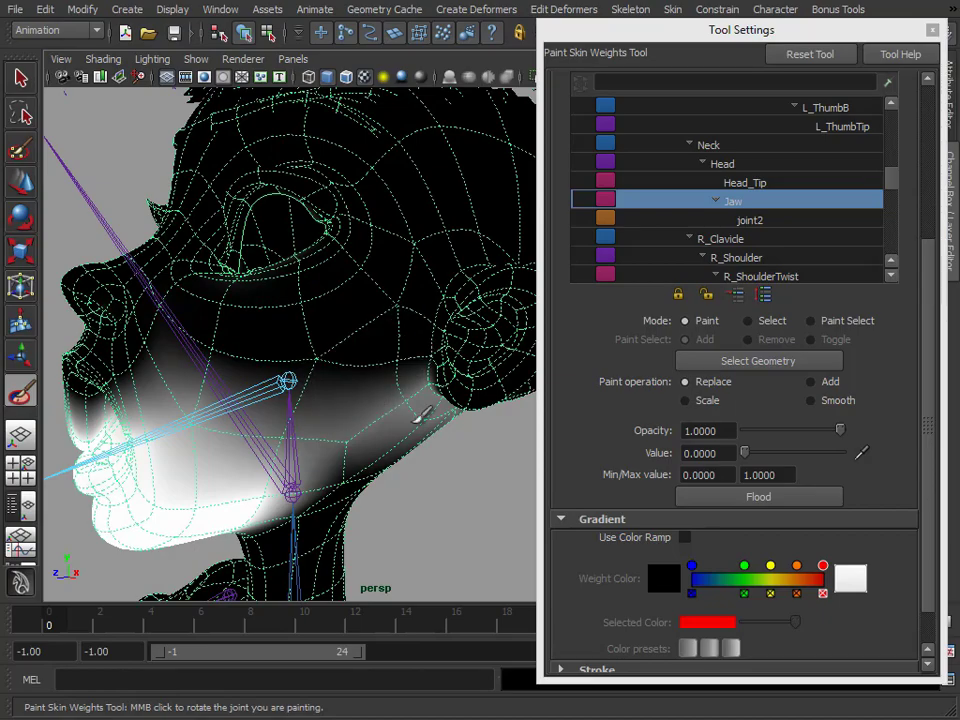
pyautogui.keyDown('alt'); pyautogui.moveTo(386, 414); pyautogui.dragTo(420, 376); pyautogui.keyUp('alt')
pyautogui.moveTo(360, 349)
pyautogui.mouseDown()
pyautogui.moveTo(352, 467)
pyautogui.moveTo(397, 327)
pyautogui.mouseUp()
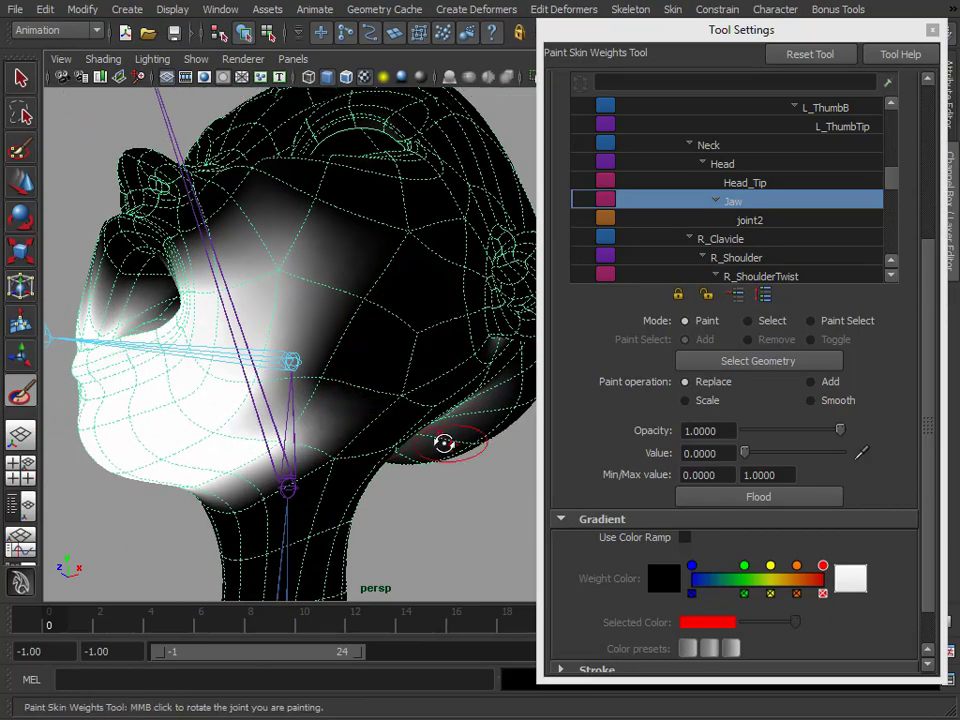
pyautogui.keyDown('alt'); pyautogui.moveTo(444, 444); pyautogui.dragTo(285, 407); pyautogui.keyUp('alt')
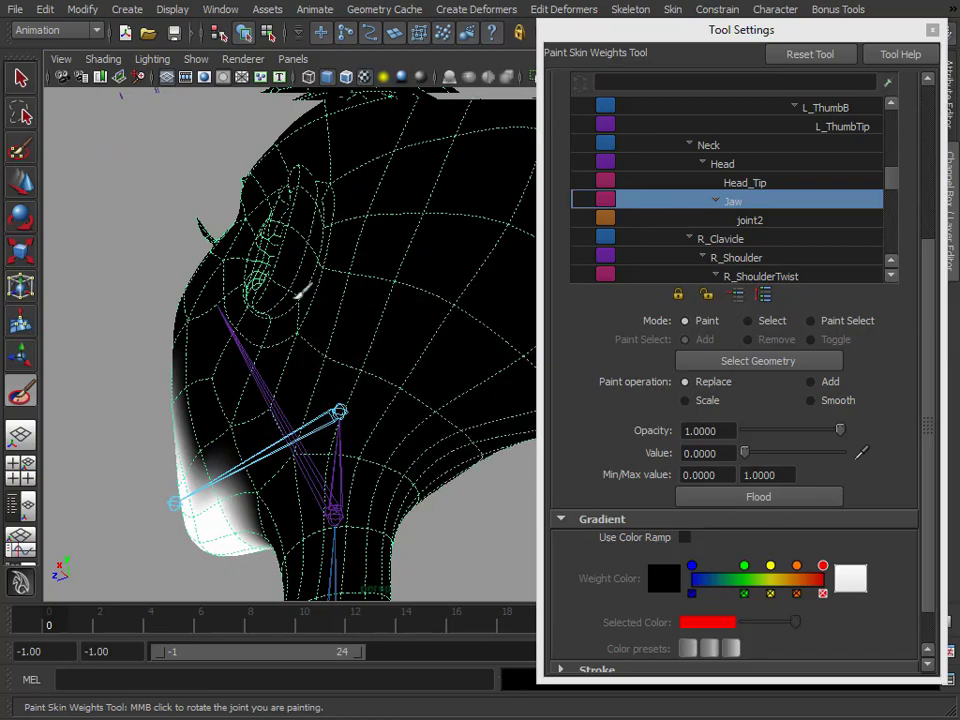
# Trim the remaining Jaw weight on the upper cheek beside the mouth at value 0
pyautogui.moveTo(401, 454)
pyautogui.keyDown('alt'); pyautogui.mouseDown()
pyautogui.moveTo(285, 386)
pyautogui.moveTo(435, 399)
pyautogui.moveTo(378, 278)
pyautogui.moveTo(454, 328)
pyautogui.mouseUp(); pyautogui.keyUp('alt')
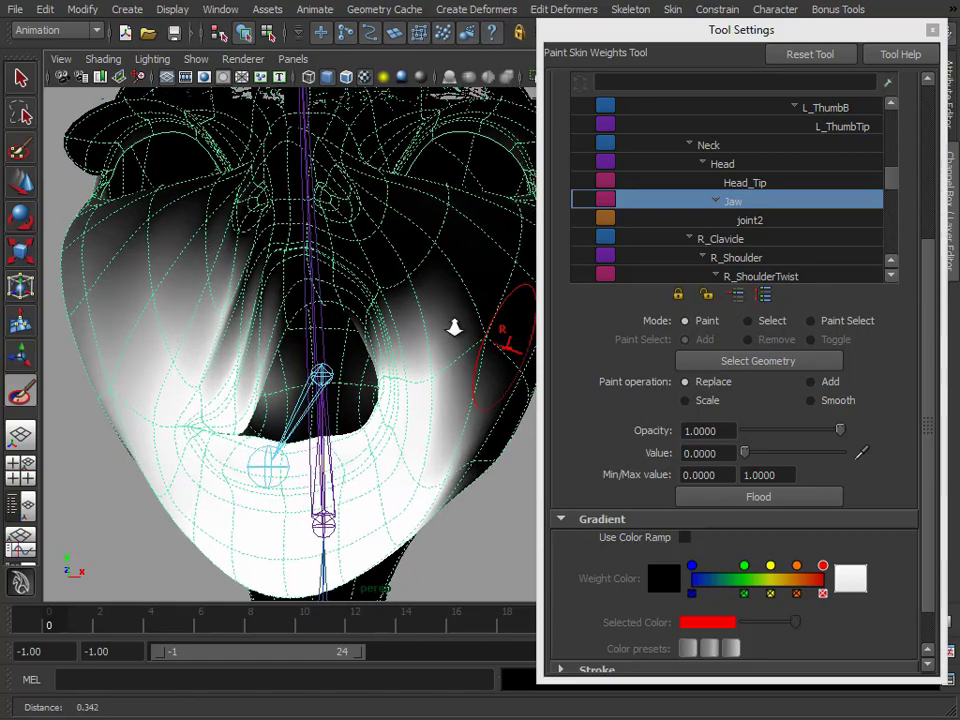
pyautogui.moveTo(395, 276)
pyautogui.keyDown('alt'); pyautogui.mouseDown()
pyautogui.moveTo(435, 279)
pyautogui.moveTo(424, 285)
pyautogui.mouseUp(); pyautogui.keyUp('alt')
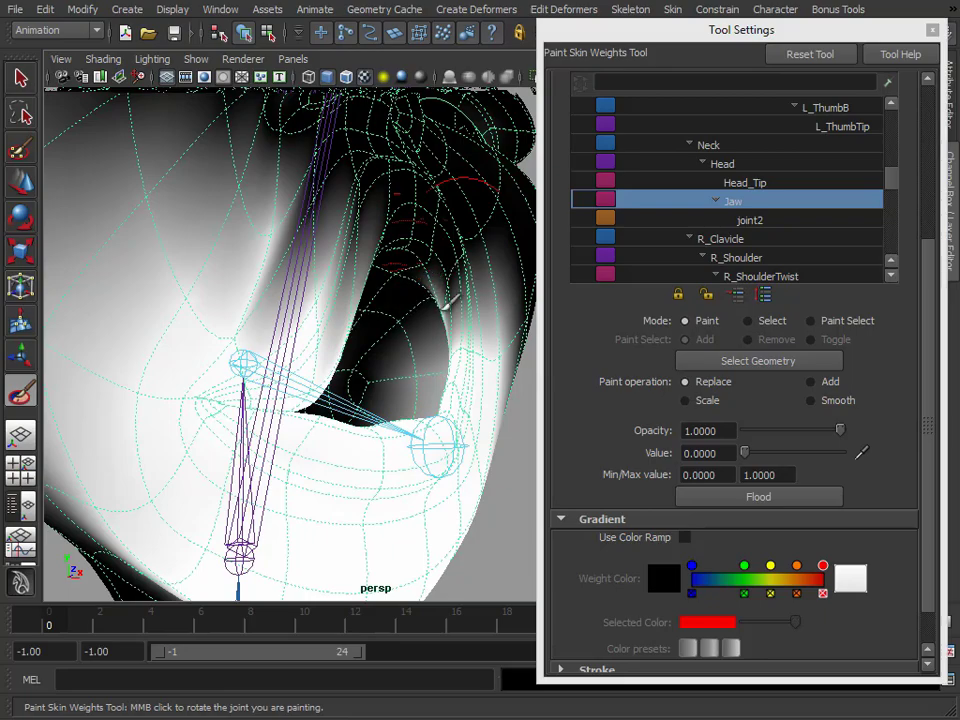
pyautogui.keyDown('alt'); pyautogui.moveTo(445, 305); pyautogui.dragTo(340, 340); pyautogui.keyUp('alt')
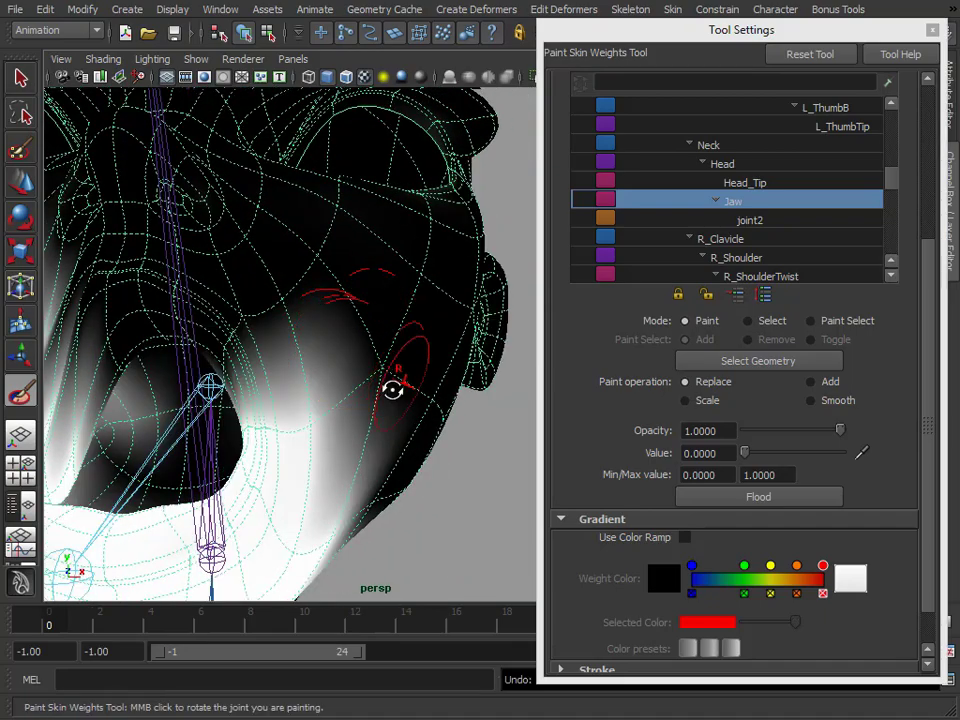
pyautogui.moveTo(392, 390)
pyautogui.keyDown('alt'); pyautogui.mouseDown()
pyautogui.moveTo(300, 381)
pyautogui.moveTo(336, 369)
pyautogui.moveTo(321, 343)
pyautogui.mouseUp(); pyautogui.keyUp('alt')
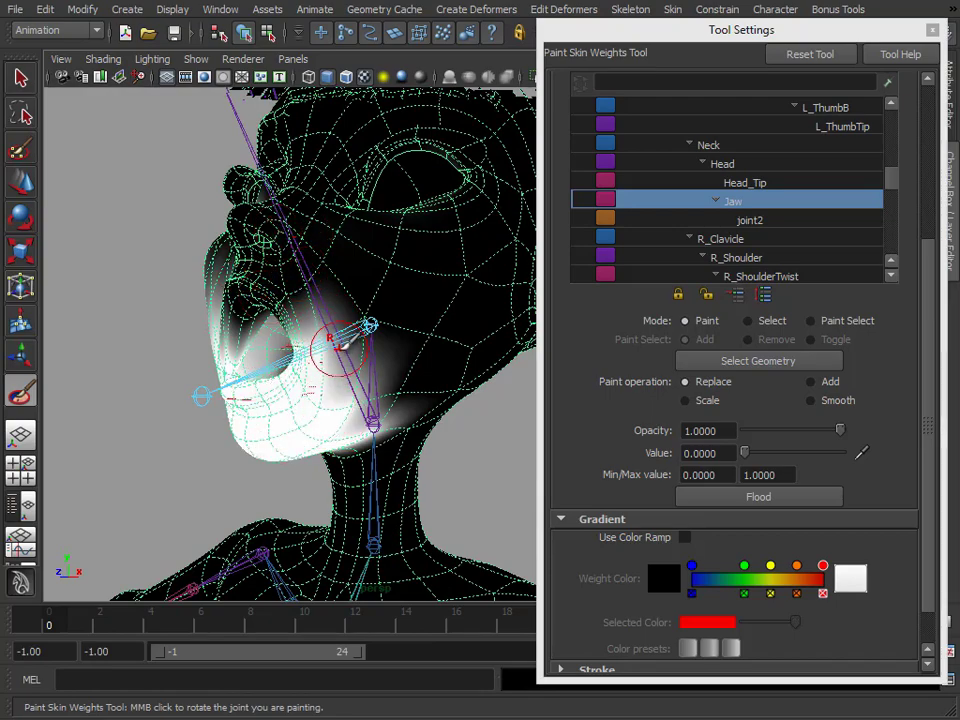
# Switch to the Head influence and examine its weights around the mouth and jawline
pyautogui.moveTo(333, 318); pyautogui.dragTo(285, 401, button='right')
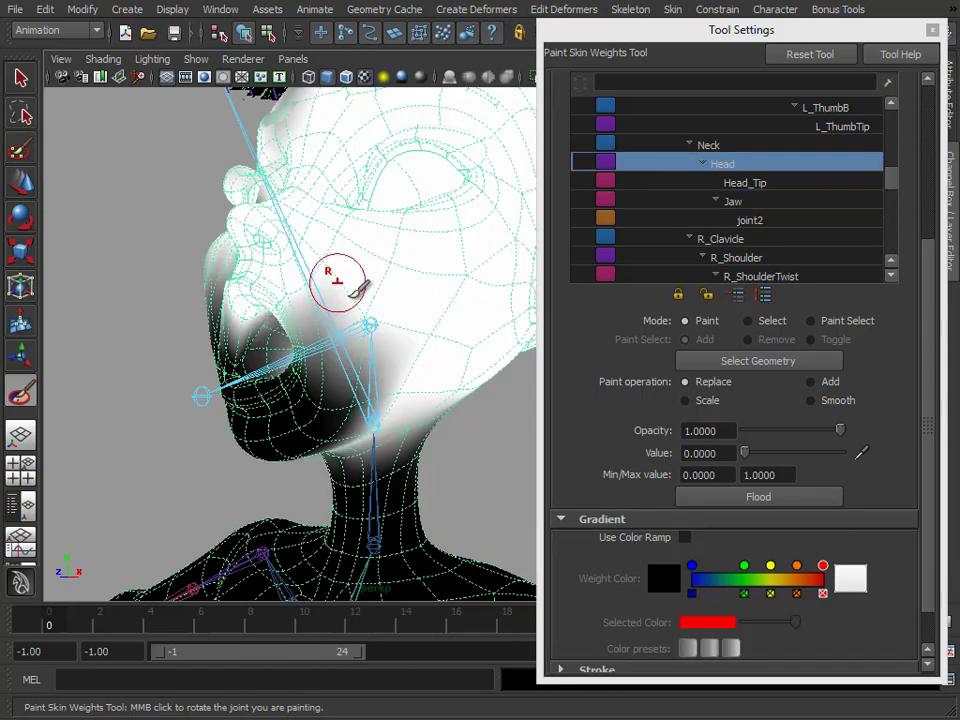
pyautogui.moveTo(352, 290)
pyautogui.keyDown('alt'); pyautogui.mouseDown()
pyautogui.moveTo(465, 388)
pyautogui.moveTo(335, 318)
pyautogui.mouseUp(); pyautogui.keyUp('alt')
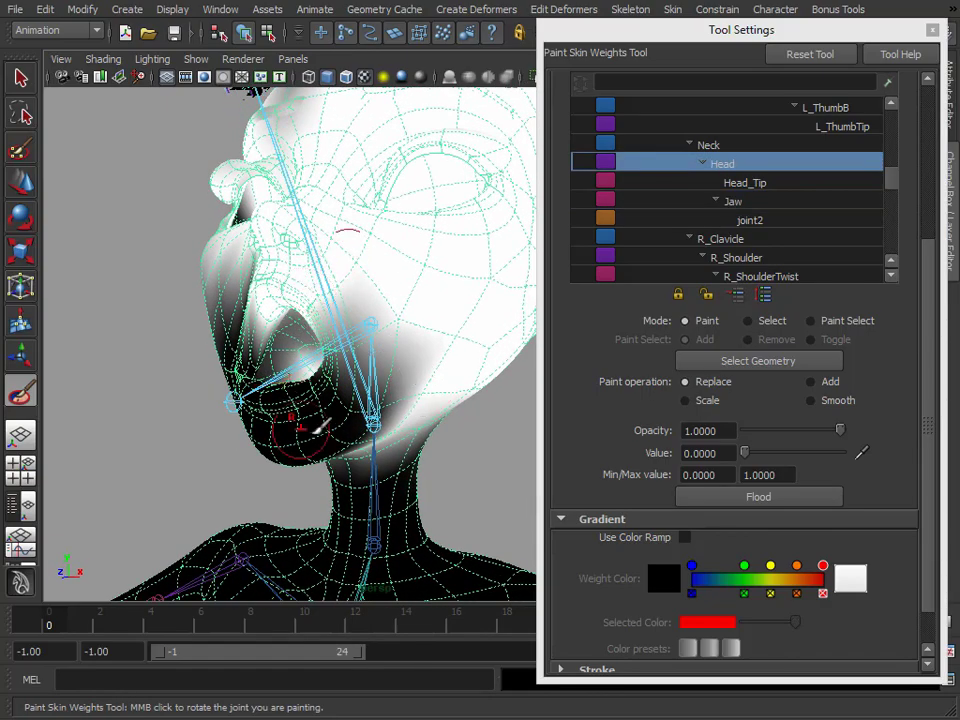
pyautogui.moveTo(305, 362)
pyautogui.keyDown('alt'); pyautogui.mouseDown()
pyautogui.moveTo(336, 414)
pyautogui.moveTo(400, 418)
pyautogui.mouseUp(); pyautogui.keyUp('alt')
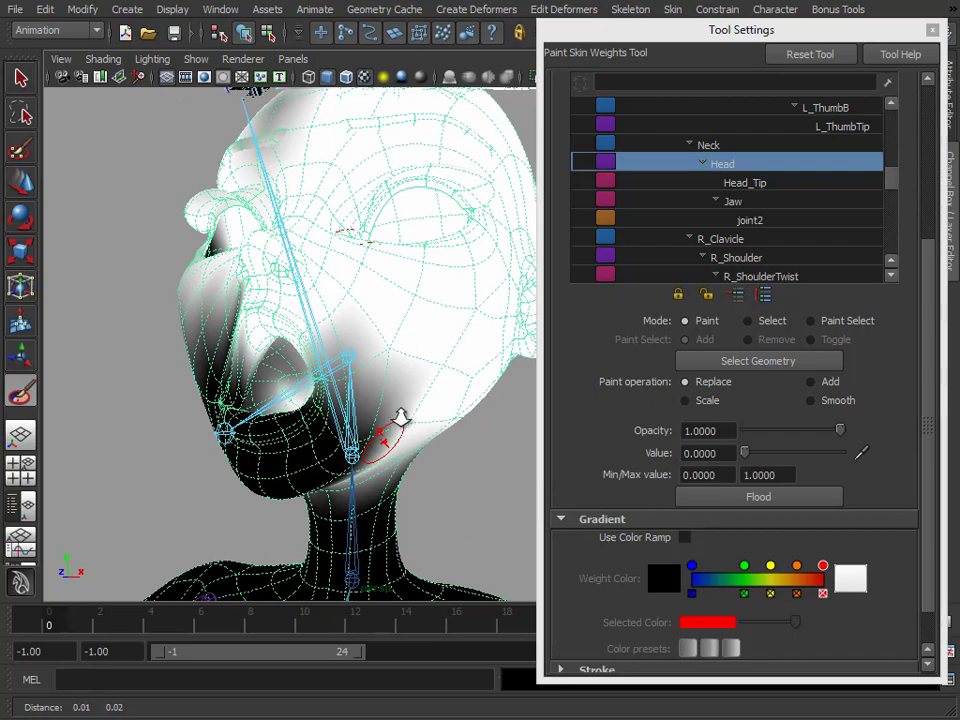
pyautogui.scroll(-3, 400, 418)
# Leave weight painting, close the tool settings and return the character to its bind pose
pyautogui.press('w')
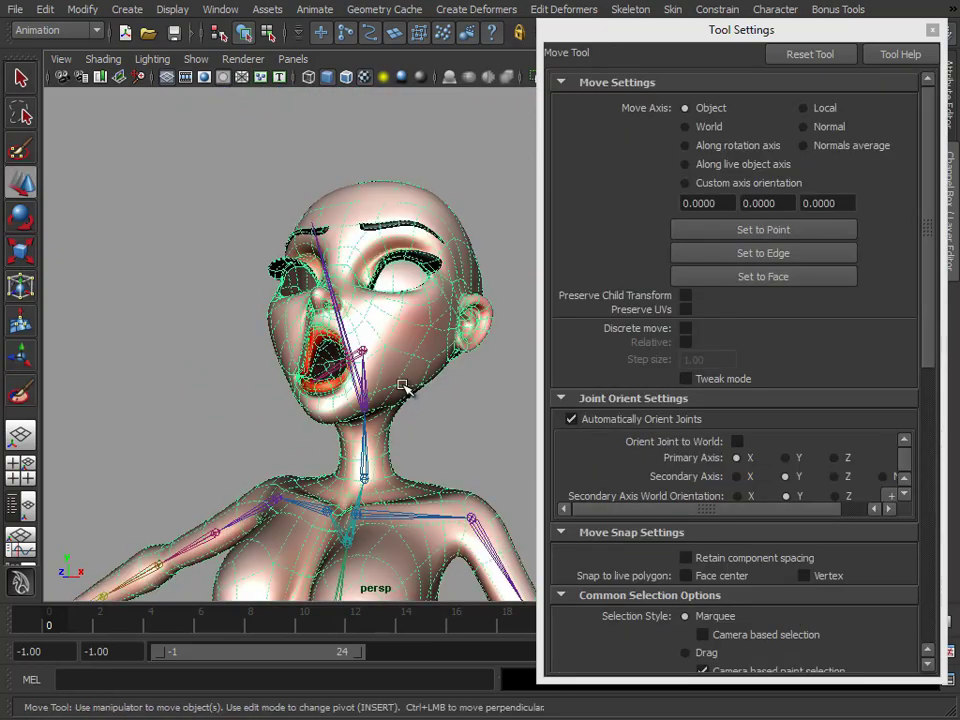
pyautogui.click(934, 30)
pyautogui.keyDown('alt'); pyautogui.moveTo(530, 290); pyautogui.dragTo(546, 293); pyautogui.keyUp('alt')
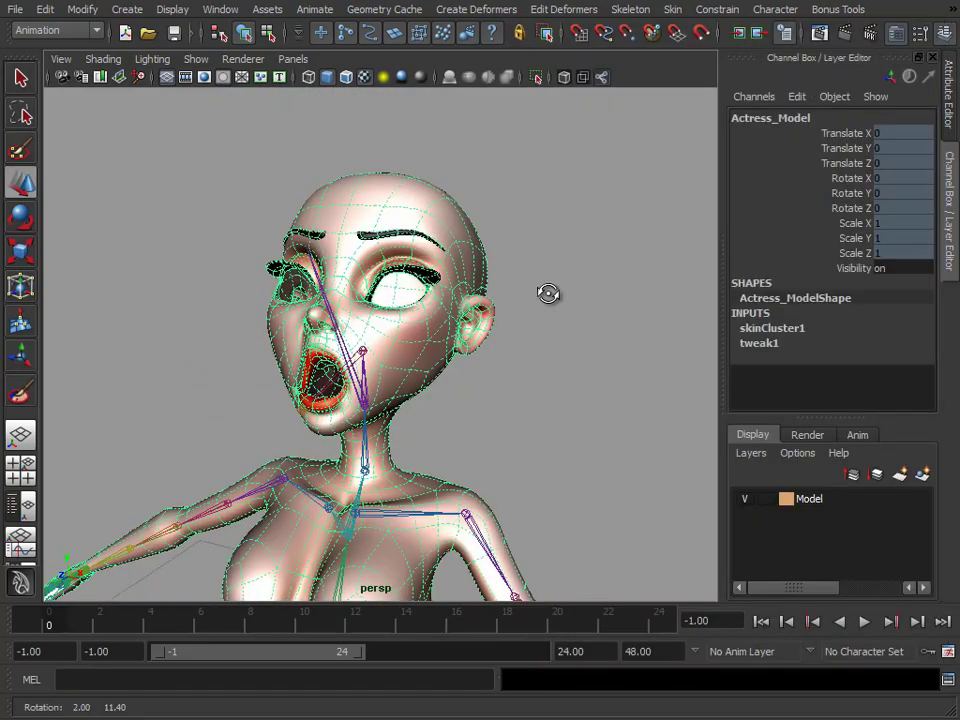
pyautogui.click(647, 14)
pyautogui.moveTo(667, 12)
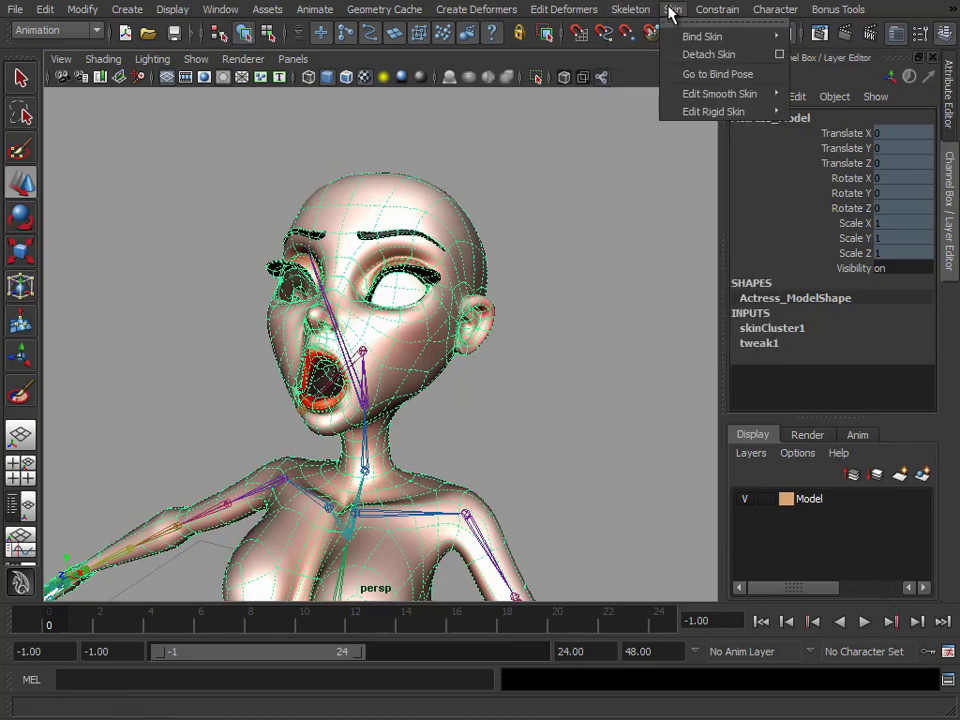
pyautogui.click(703, 75)
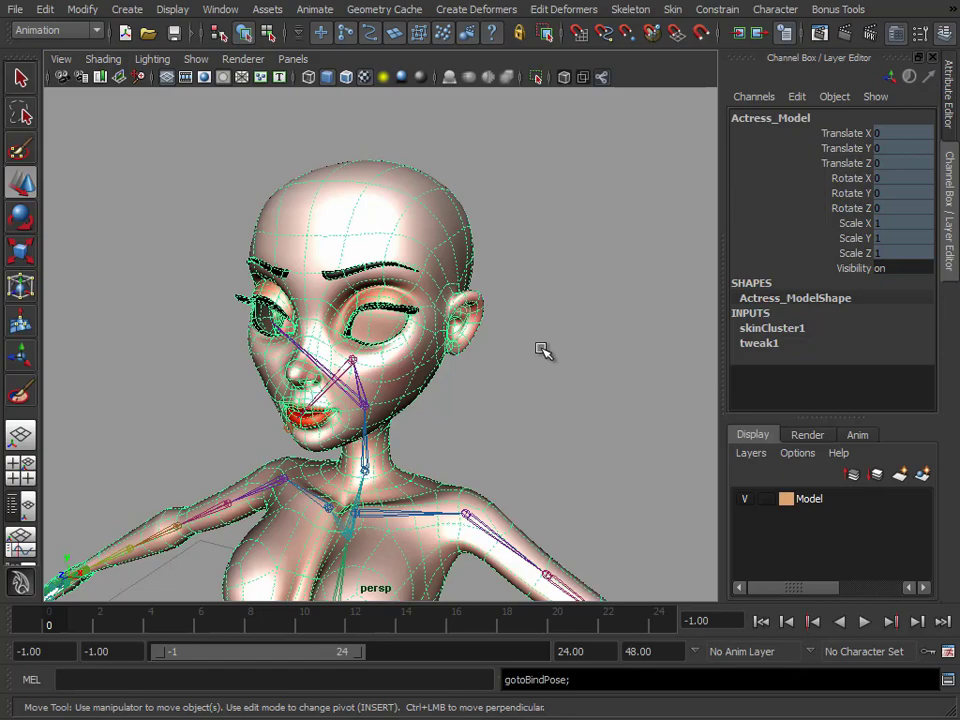
# Mirror the actress mesh's skin weights across YZ, positive to negative, using Closest point on surface and Normalize enabled, then dismiss the options
pyautogui.keyDown('alt'); pyautogui.moveTo(571, 414); pyautogui.dragTo(420, 398, button='right'); pyautogui.keyUp('alt')
pyautogui.keyDown('alt'); pyautogui.moveTo(420, 398); pyautogui.dragTo(400, 372, button='middle'); pyautogui.keyUp('alt')
pyautogui.keyDown('alt'); pyautogui.moveTo(400, 372); pyautogui.dragTo(538, 317, button='right'); pyautogui.keyUp('alt')
pyautogui.press('space')
pyautogui.click(615, 226)
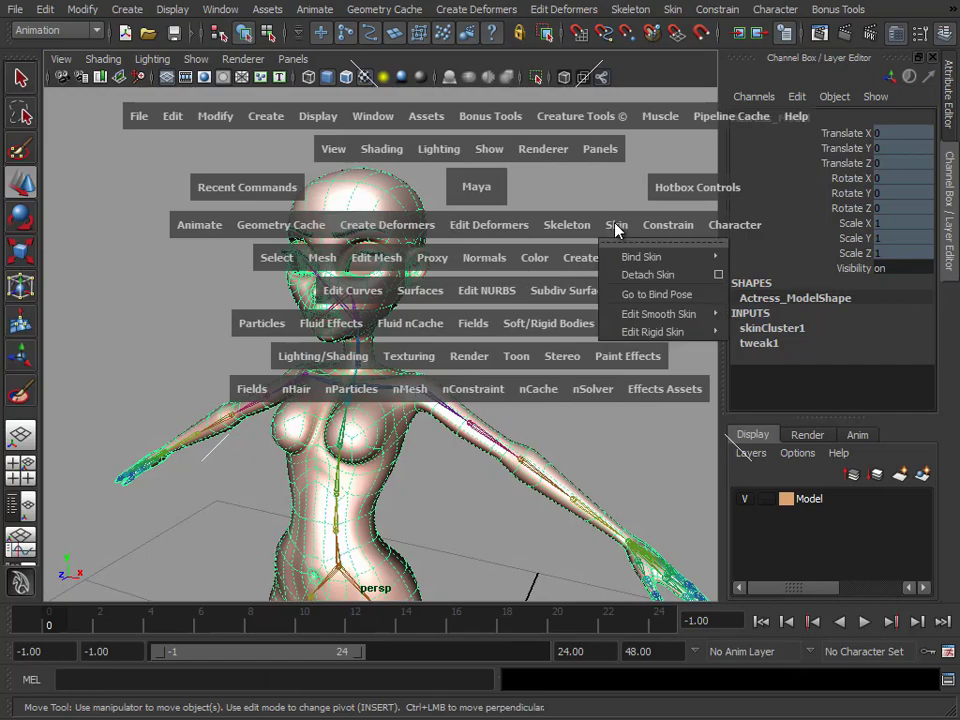
pyautogui.moveTo(636, 315)
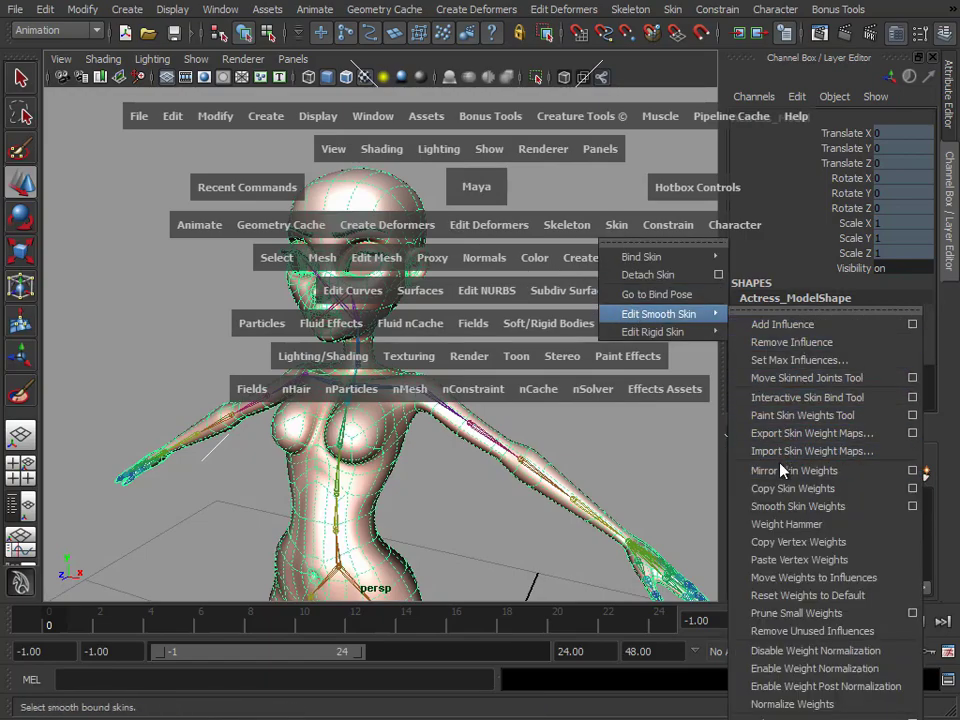
pyautogui.click(912, 470)
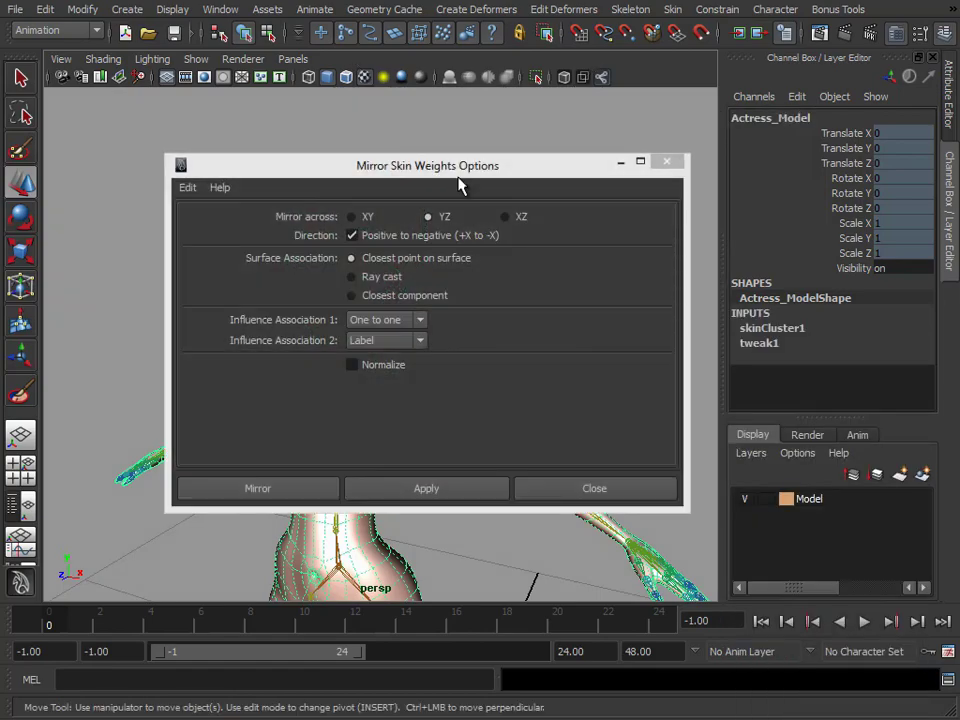
pyautogui.moveTo(470, 170); pyautogui.dragTo(727, 48)
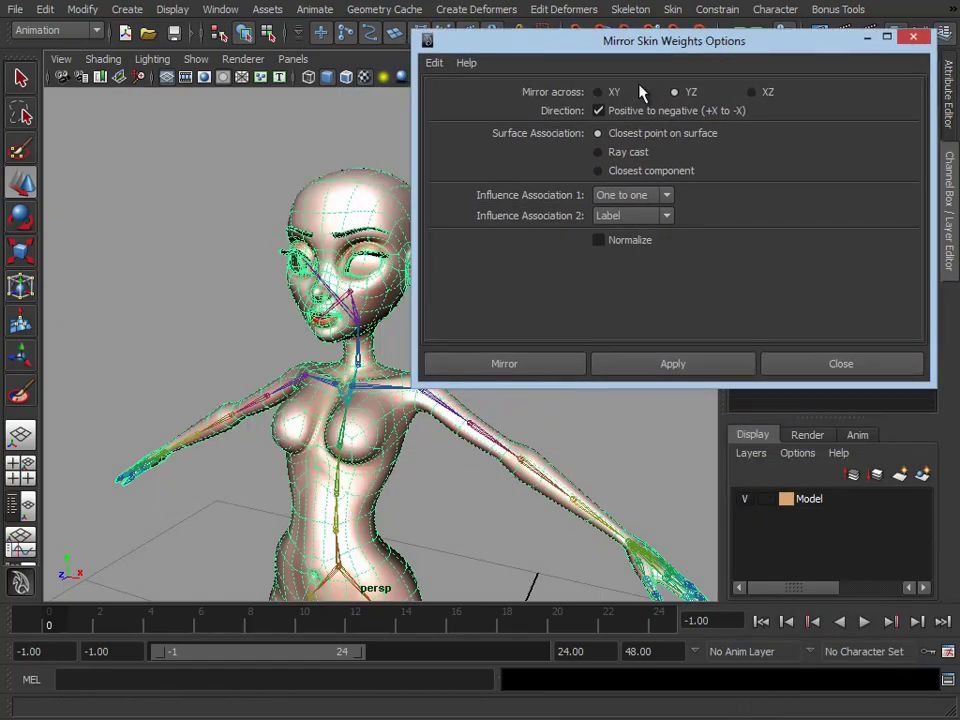
pyautogui.keyDown('alt'); pyautogui.moveTo(324, 351); pyautogui.dragTo(266, 347, button='middle'); pyautogui.keyUp('alt')
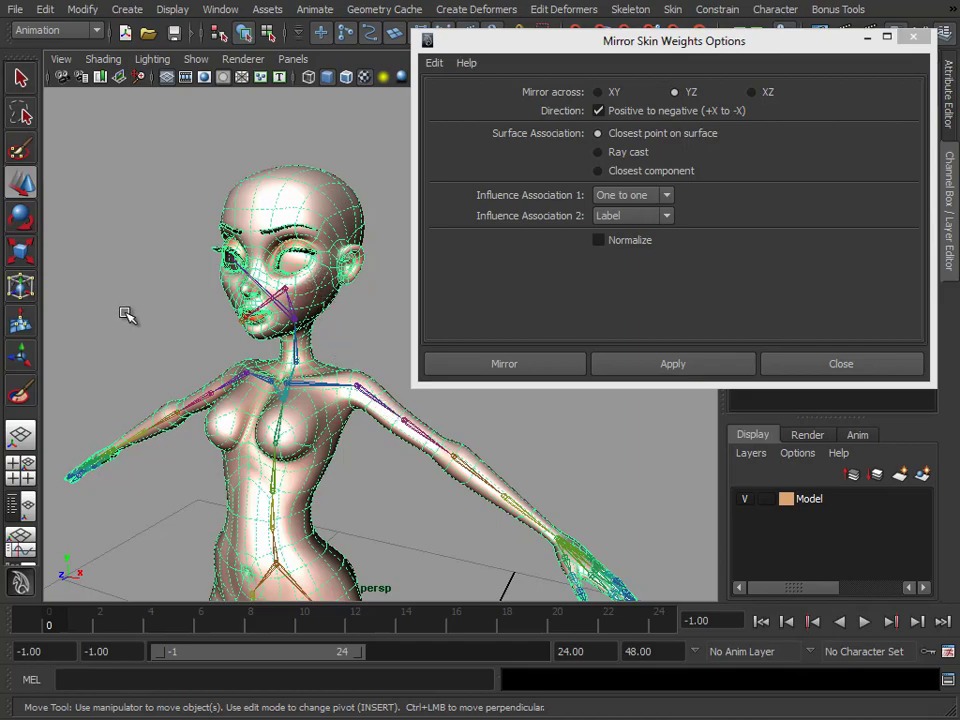
pyautogui.click(599, 241)
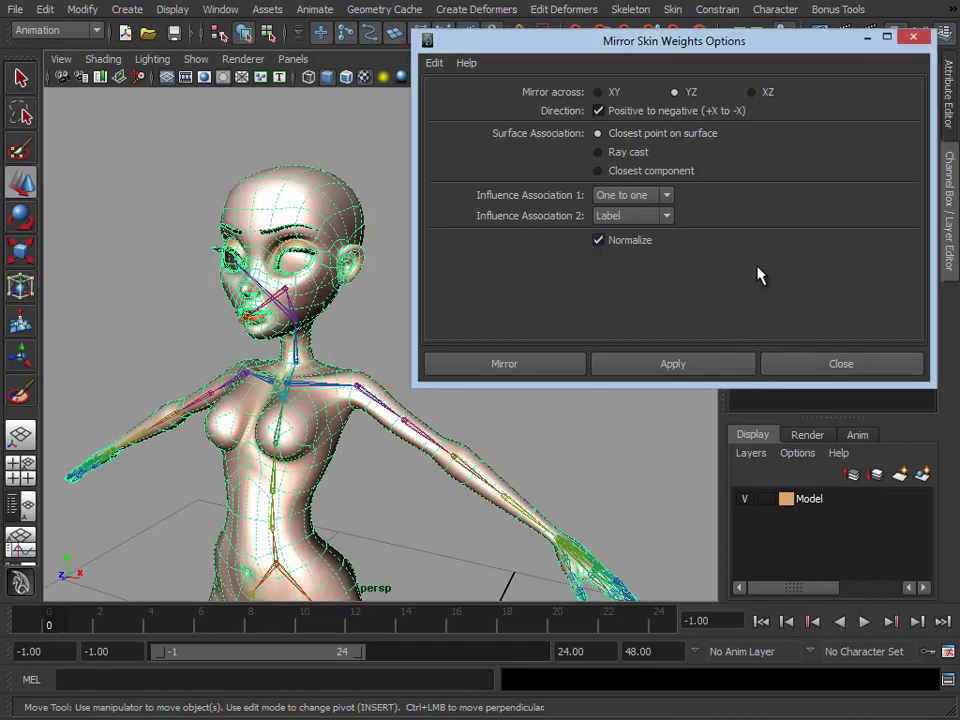
pyautogui.click(673, 364)
pyautogui.click(678, 366)
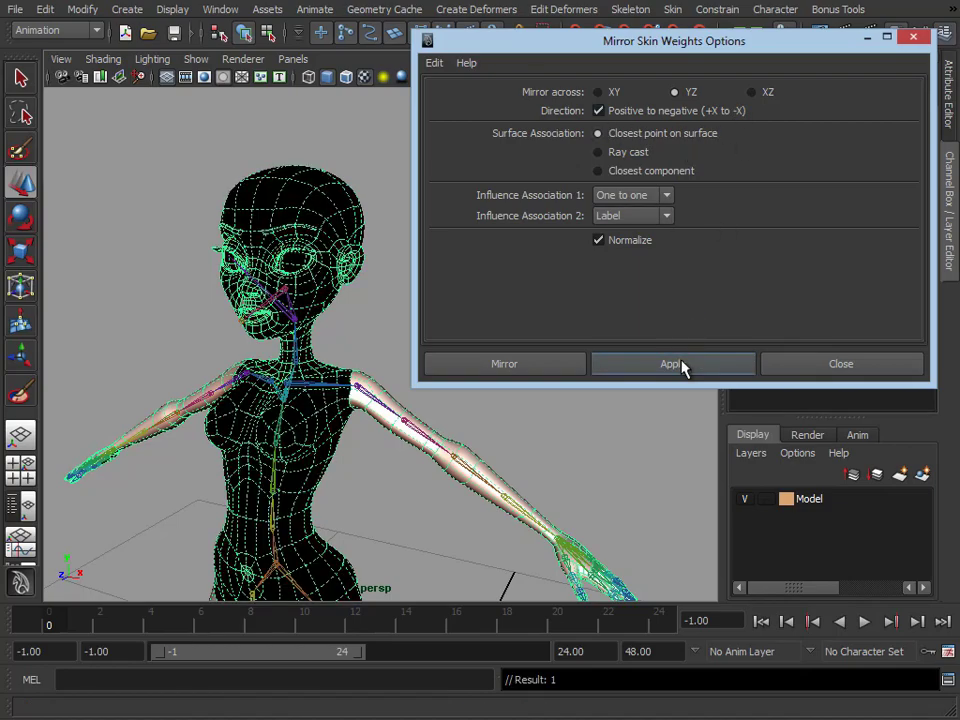
pyautogui.click(797, 366)
pyautogui.press('5')
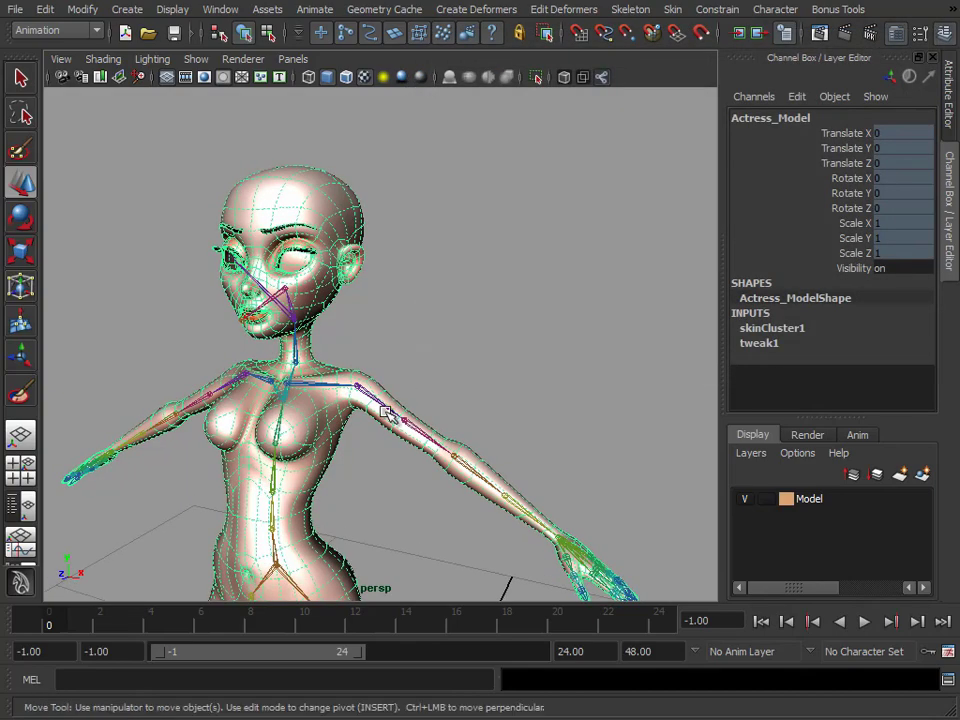
# Rotate the Jaw joint to about -17° in Z to test the mirrored mouth weights
pyautogui.keyDown('alt'); pyautogui.moveTo(386, 386); pyautogui.dragTo(420, 375, button='middle'); pyautogui.keyUp('alt')
pyautogui.keyDown('alt'); pyautogui.moveTo(420, 375); pyautogui.dragTo(435, 326, button='right'); pyautogui.keyUp('alt')
pyautogui.keyDown('alt'); pyautogui.moveTo(435, 326); pyautogui.dragTo(527, 386, button='middle'); pyautogui.keyUp('alt')
pyautogui.keyDown('alt'); pyautogui.moveTo(340, 322); pyautogui.dragTo(420, 322, button='right'); pyautogui.keyUp('alt')
pyautogui.moveTo(386, 324)
pyautogui.keyDown('alt'); pyautogui.mouseDown()
pyautogui.moveTo(372, 331)
pyautogui.moveTo(390, 333)
pyautogui.mouseUp(); pyautogui.keyUp('alt')
pyautogui.click(368, 331)
pyautogui.press('e')
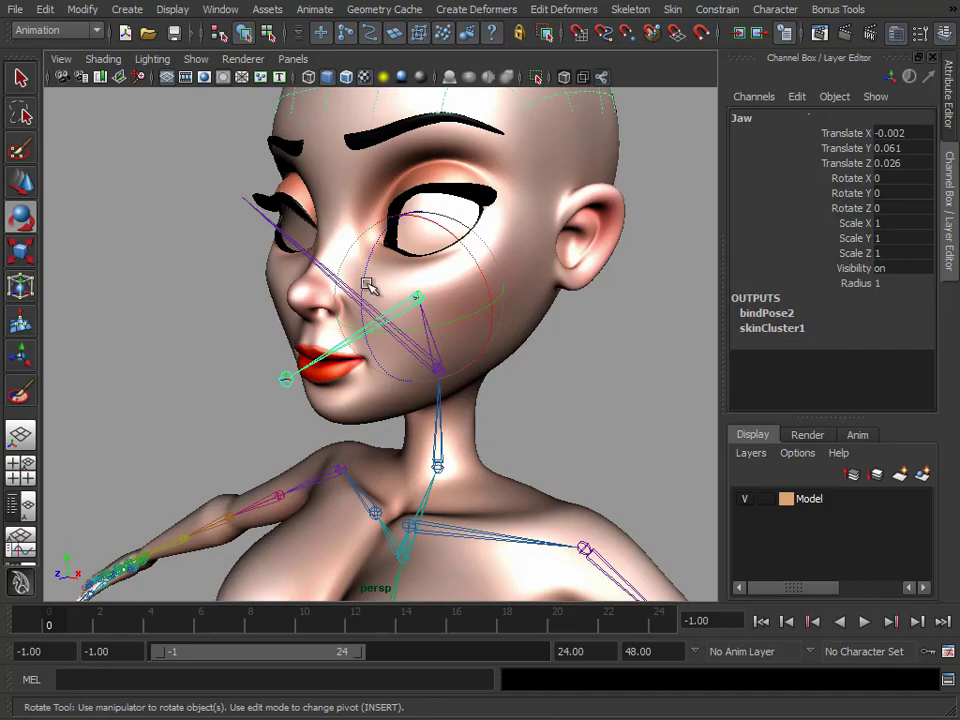
pyautogui.moveTo(364, 272); pyautogui.dragTo(366, 300)
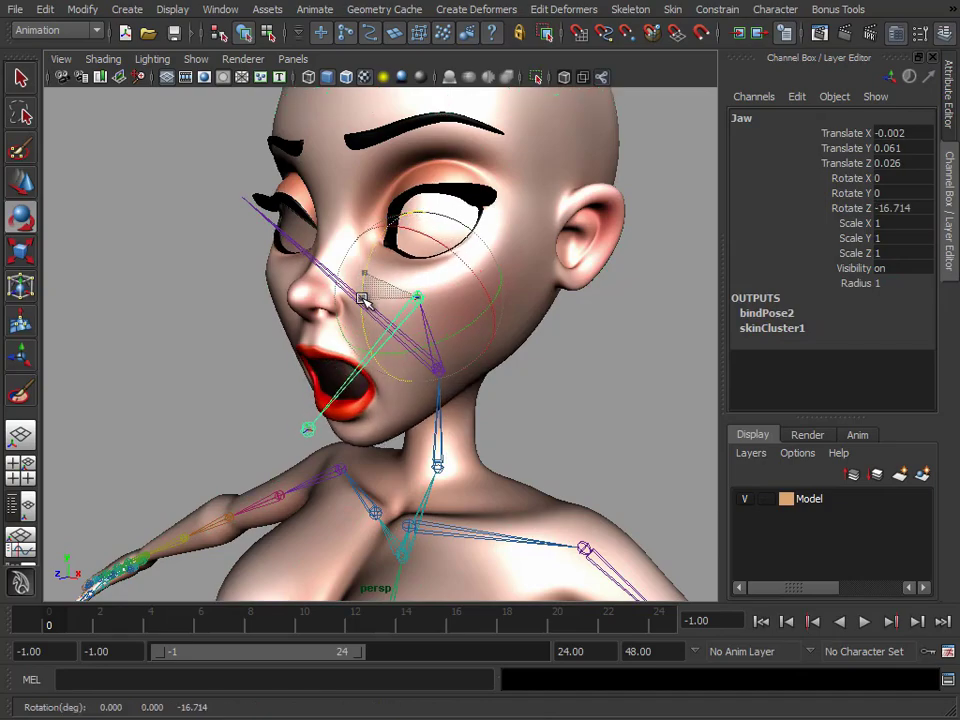
# Test a wider mouth opening with the Jaw at about -33° in Z, then ease it back to about -18°
pyautogui.keyDown('alt'); pyautogui.moveTo(528, 373); pyautogui.dragTo(581, 356); pyautogui.keyUp('alt')
pyautogui.keyDown('alt'); pyautogui.moveTo(581, 356); pyautogui.dragTo(609, 356, button='right'); pyautogui.keyUp('alt')
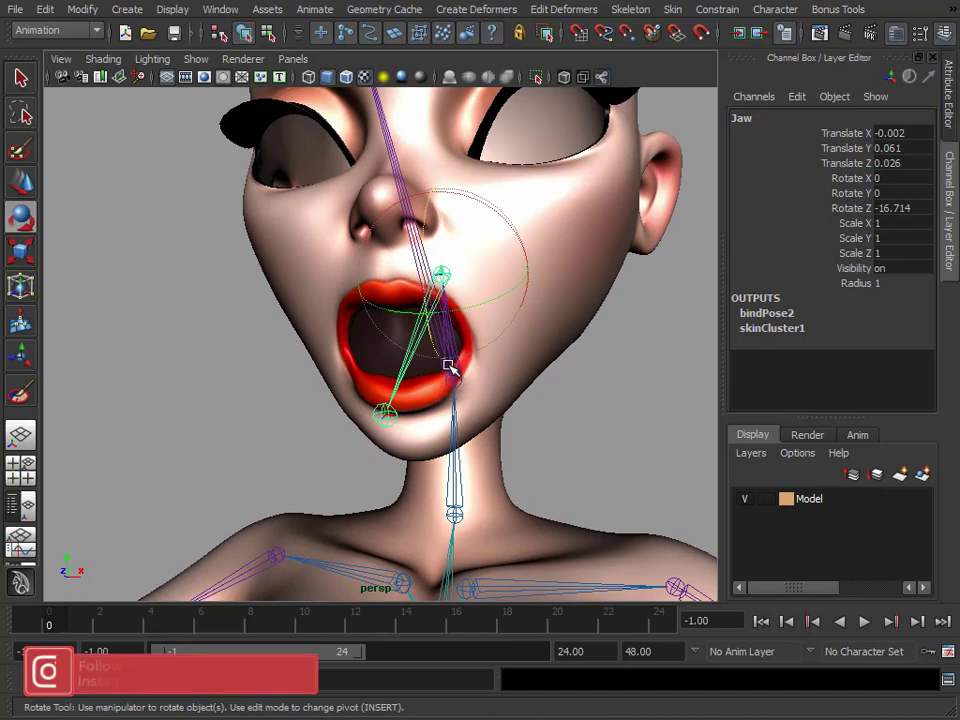
pyautogui.keyDown('alt'); pyautogui.moveTo(453, 325); pyautogui.dragTo(392, 282); pyautogui.keyUp('alt')
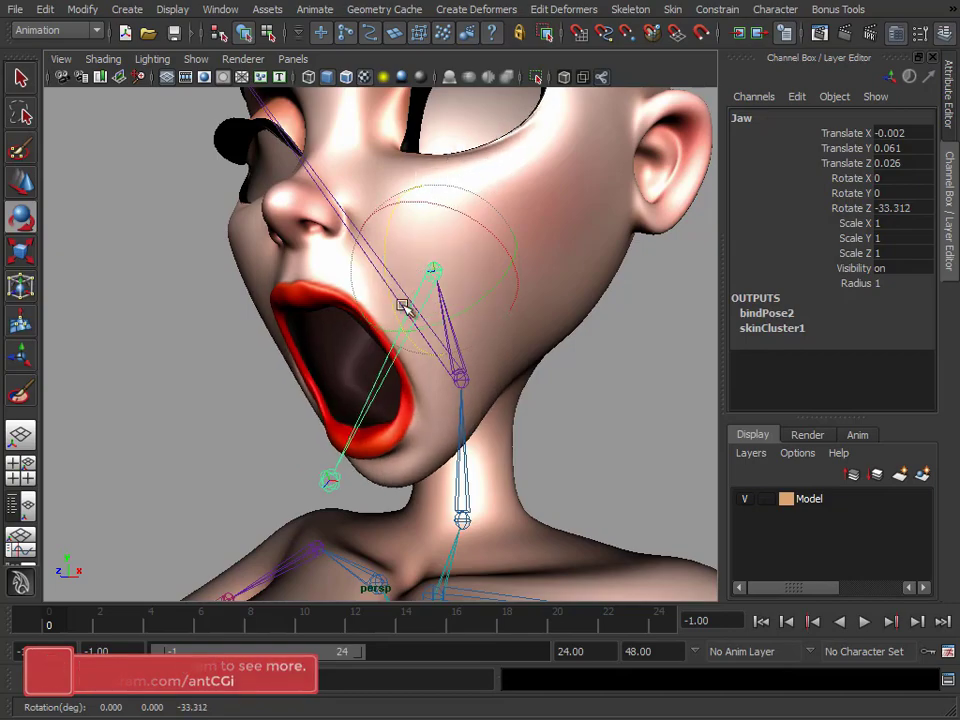
pyautogui.moveTo(396, 311)
pyautogui.mouseDown()
pyautogui.moveTo(381, 253)
pyautogui.moveTo(388, 290)
pyautogui.mouseUp()
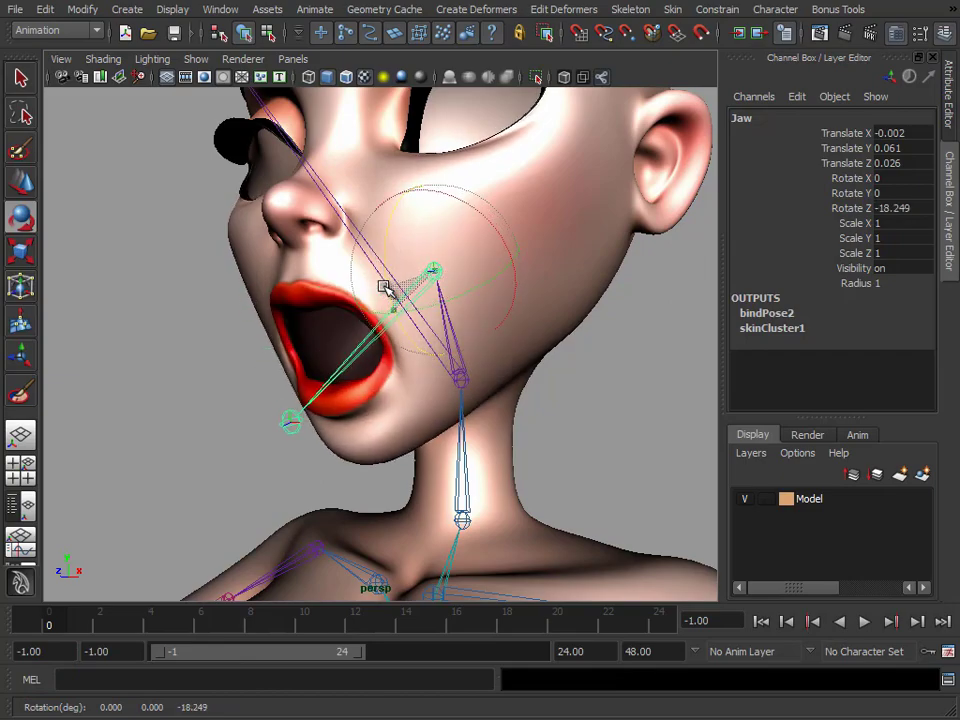
# Examine the open mouth from several angles and rotate the Jaw to about -15° in Z
pyautogui.keyDown('alt'); pyautogui.moveTo(601, 368); pyautogui.dragTo(560, 387); pyautogui.keyUp('alt')
pyautogui.keyDown('alt'); pyautogui.moveTo(560, 387); pyautogui.dragTo(452, 369, button='right'); pyautogui.keyUp('alt')
pyautogui.keyDown('alt'); pyautogui.moveTo(452, 369); pyautogui.dragTo(500, 362); pyautogui.keyUp('alt')
pyautogui.keyDown('alt'); pyautogui.moveTo(500, 362); pyautogui.dragTo(534, 352, button='right'); pyautogui.keyUp('alt')
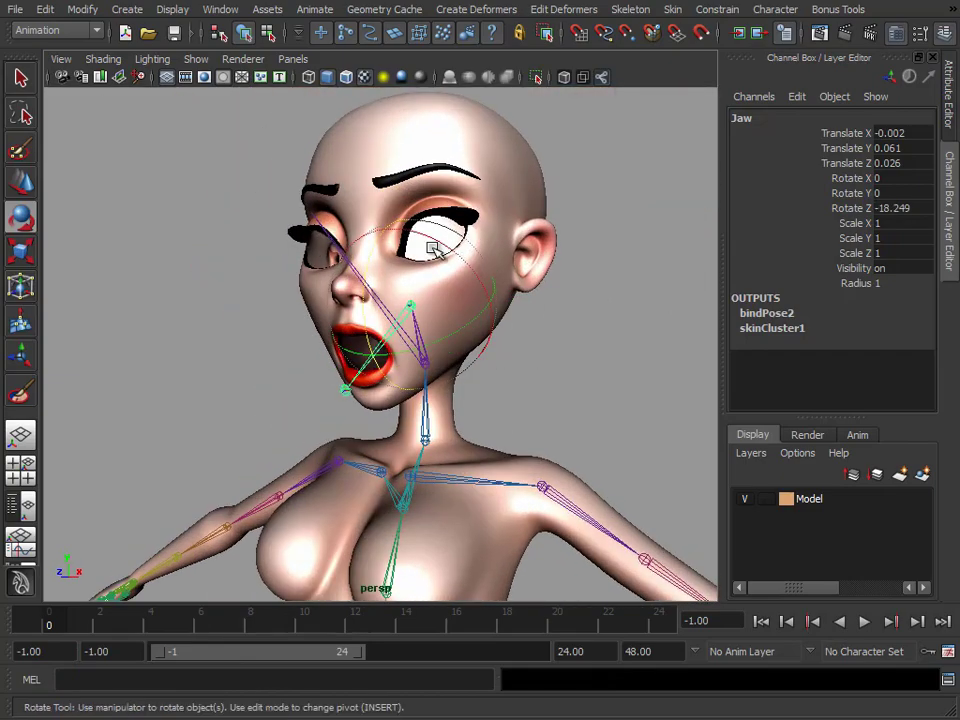
pyautogui.keyDown('alt'); pyautogui.moveTo(499, 358); pyautogui.dragTo(489, 197); pyautogui.keyUp('alt')
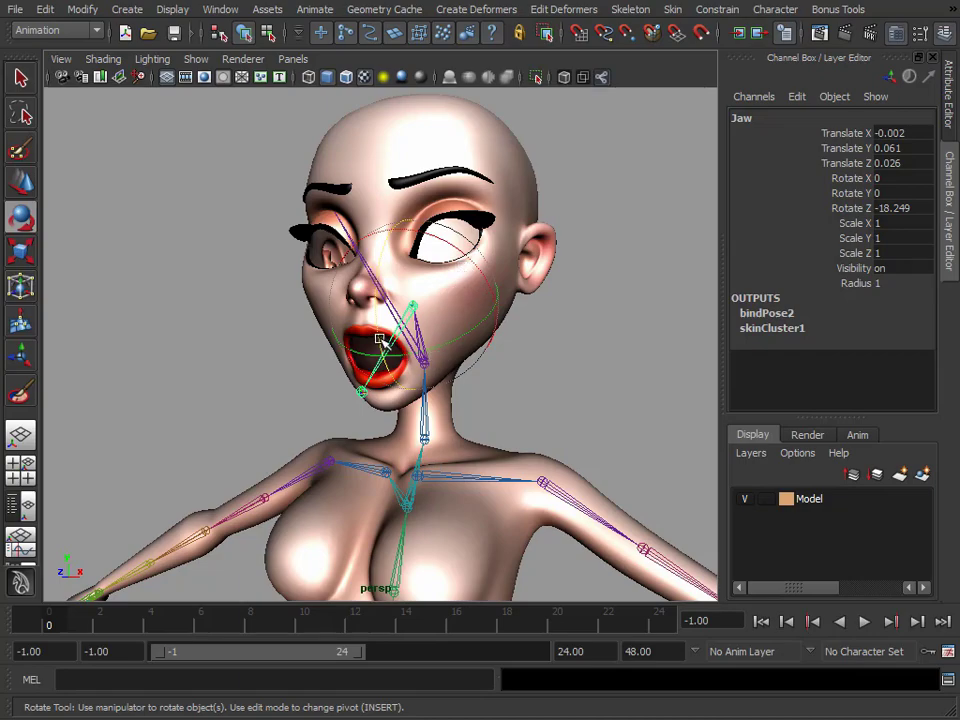
pyautogui.moveTo(381, 336)
pyautogui.mouseDown()
pyautogui.moveTo(377, 326)
pyautogui.moveTo(377, 334)
pyautogui.mouseUp()
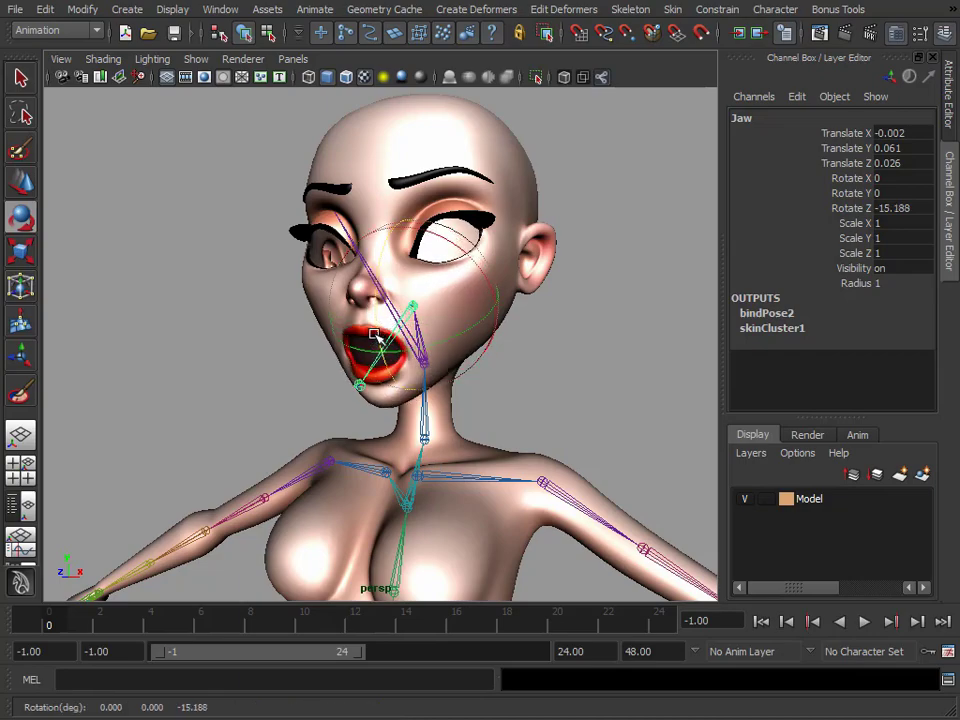
# Select the actress mesh and float the Edit Smooth Skin commands in their own window
pyautogui.keyDown('alt'); pyautogui.moveTo(600, 459); pyautogui.dragTo(491, 446, button='right'); pyautogui.keyUp('alt')
pyautogui.keyDown('alt'); pyautogui.moveTo(491, 446); pyautogui.dragTo(420, 334); pyautogui.keyUp('alt')
pyautogui.keyDown('alt'); pyautogui.moveTo(420, 334); pyautogui.dragTo(410, 416, button='middle'); pyautogui.keyUp('alt')
pyautogui.keyDown('alt'); pyautogui.moveTo(410, 416); pyautogui.dragTo(510, 379, button='right'); pyautogui.keyUp('alt')
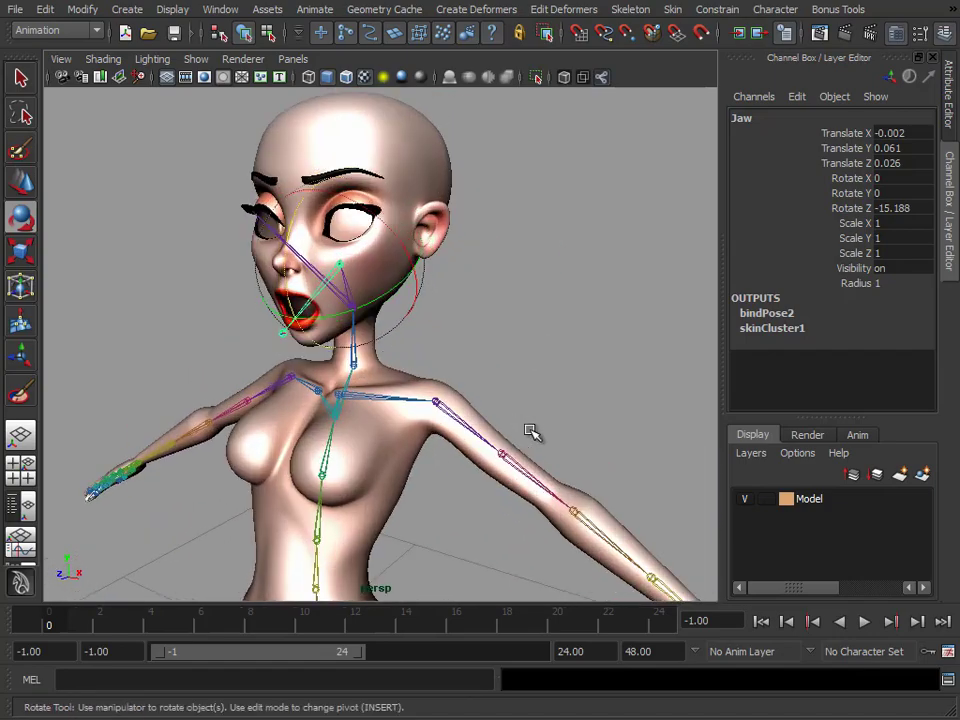
pyautogui.click(443, 255)
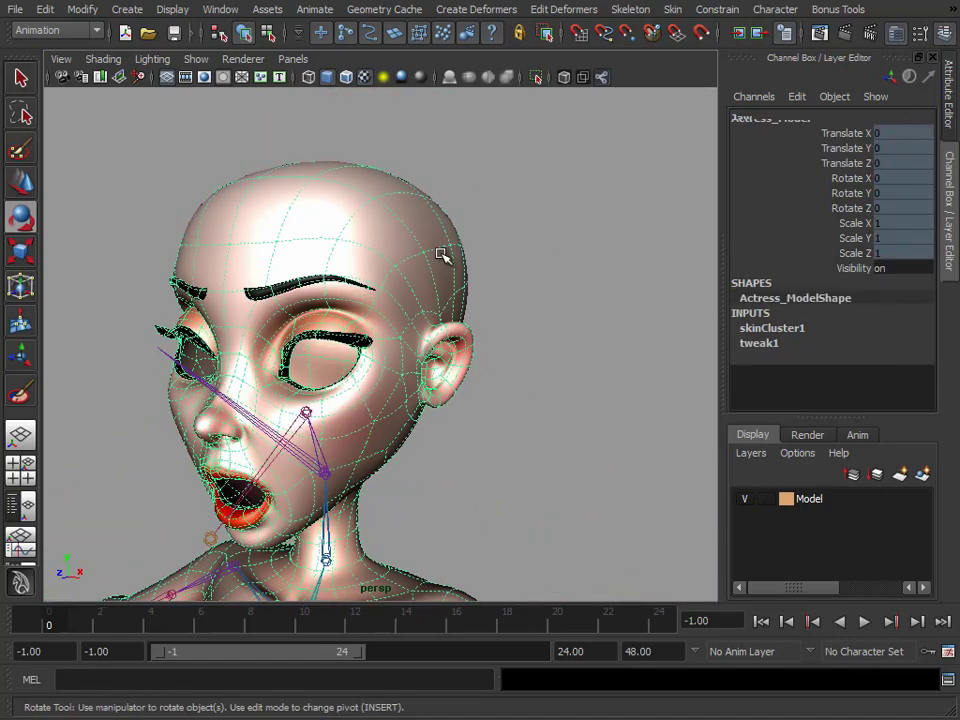
pyautogui.click(670, 10)
pyautogui.moveTo(716, 94)
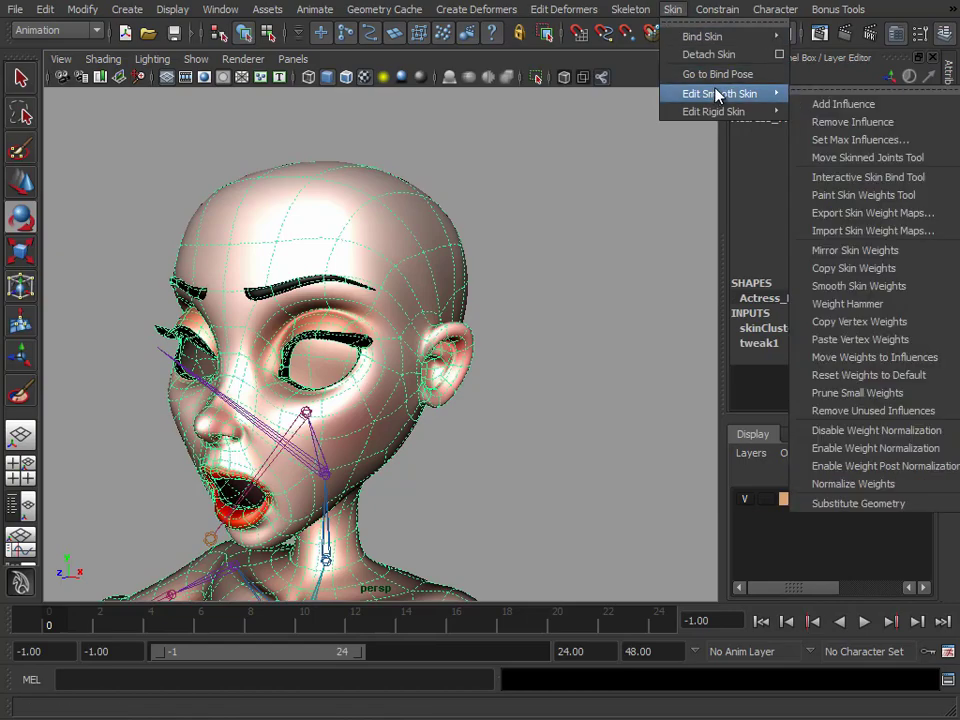
pyautogui.click(842, 97)
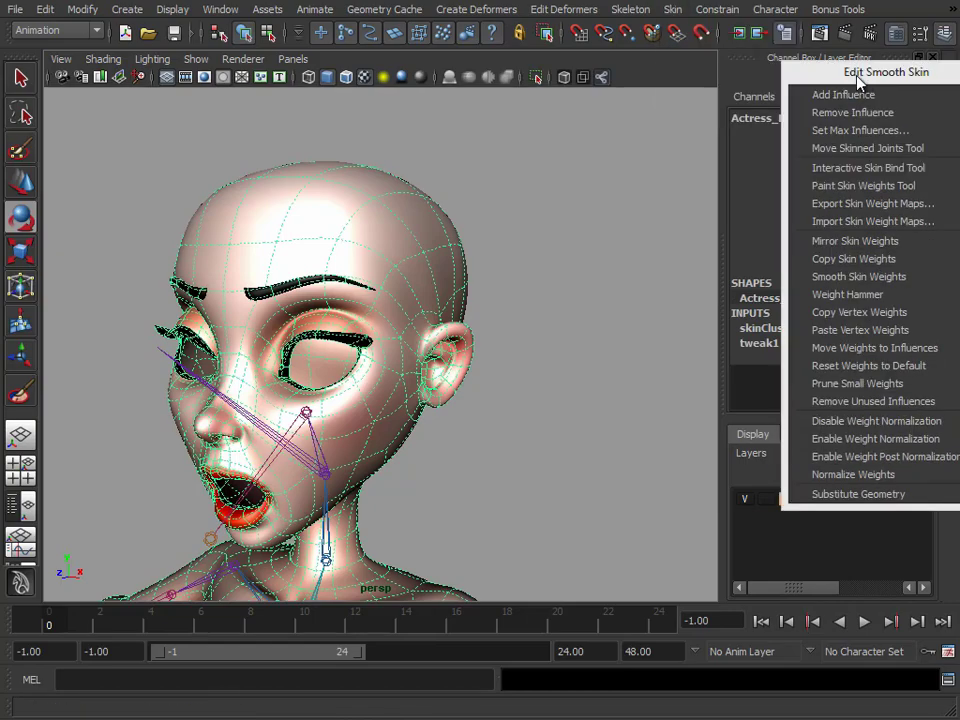
pyautogui.moveTo(869, 75); pyautogui.dragTo(654, 64)
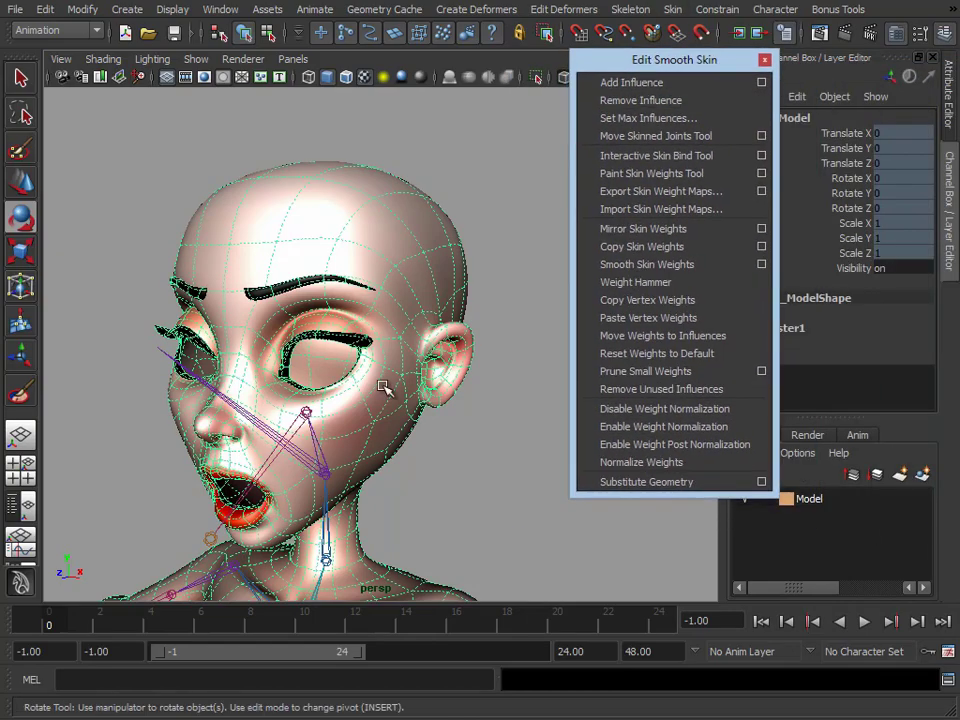
pyautogui.keyDown('alt'); pyautogui.moveTo(381, 392); pyautogui.dragTo(318, 318, button='right'); pyautogui.keyUp('alt')
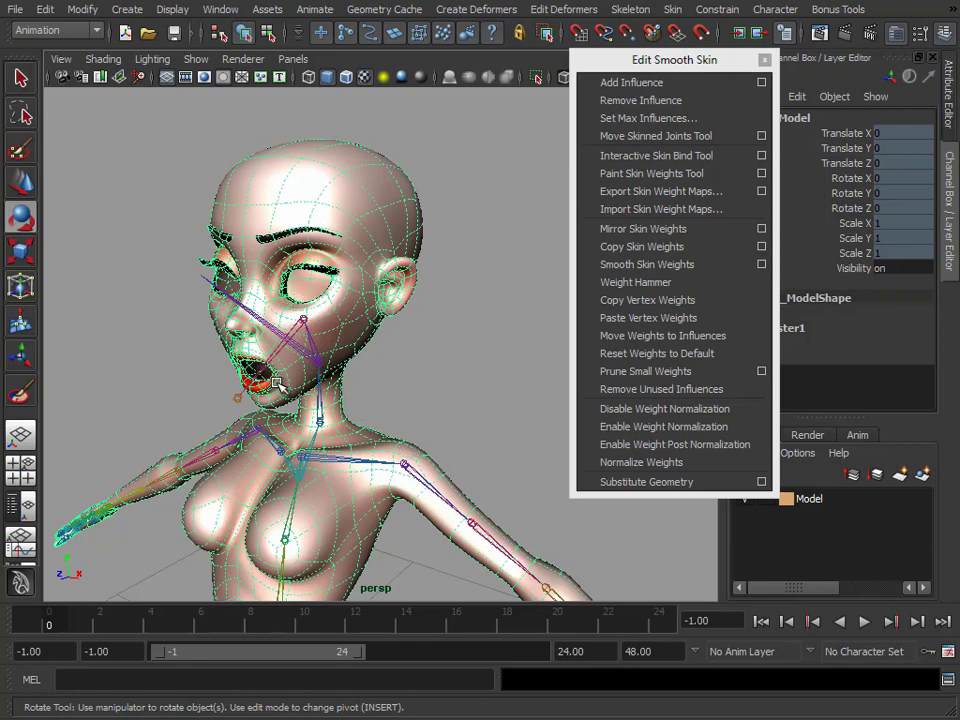
# Prune the actress mesh's skin weights below 0.01, keeping the prune options open
pyautogui.click(761, 371)
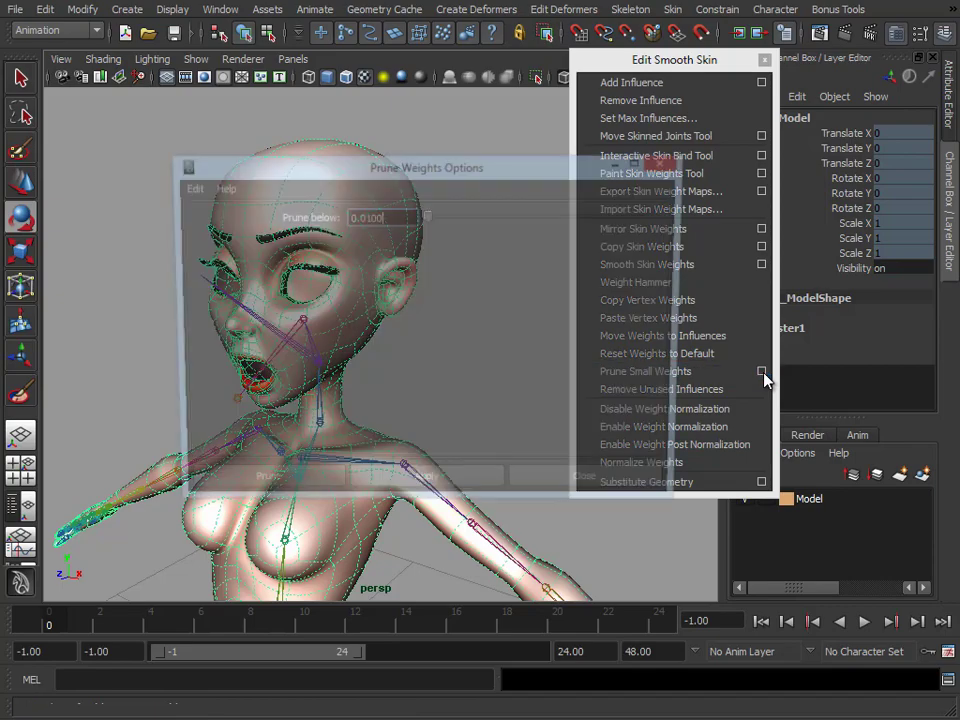
pyautogui.moveTo(493, 171); pyautogui.dragTo(742, 42)
pyautogui.keyDown('alt'); pyautogui.moveTo(298, 264); pyautogui.dragTo(265, 273, button='middle'); pyautogui.keyUp('alt')
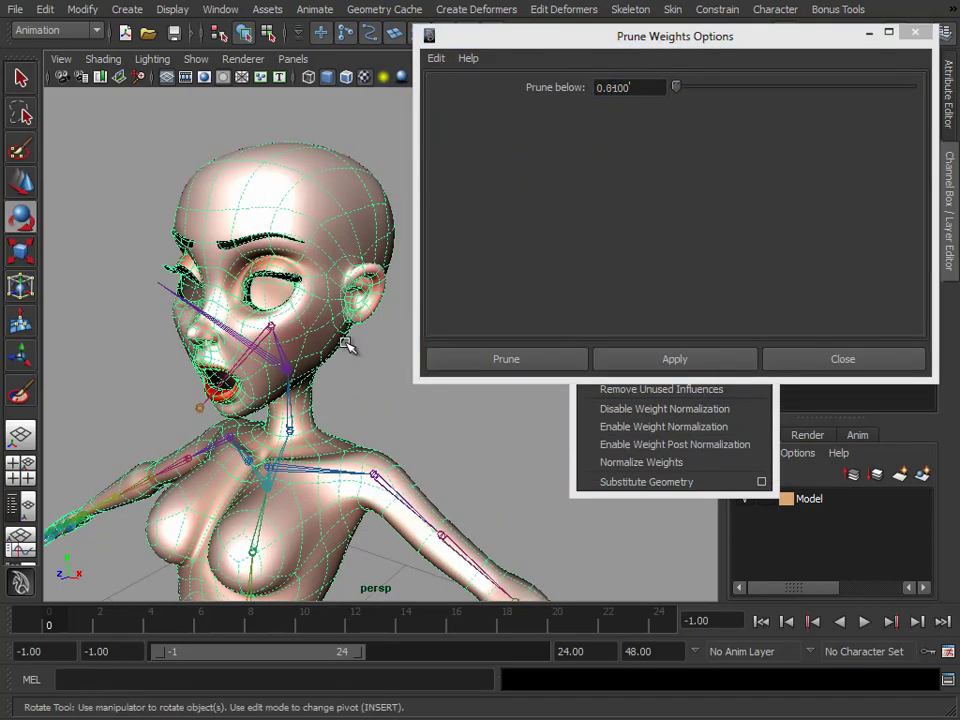
pyautogui.click(677, 360)
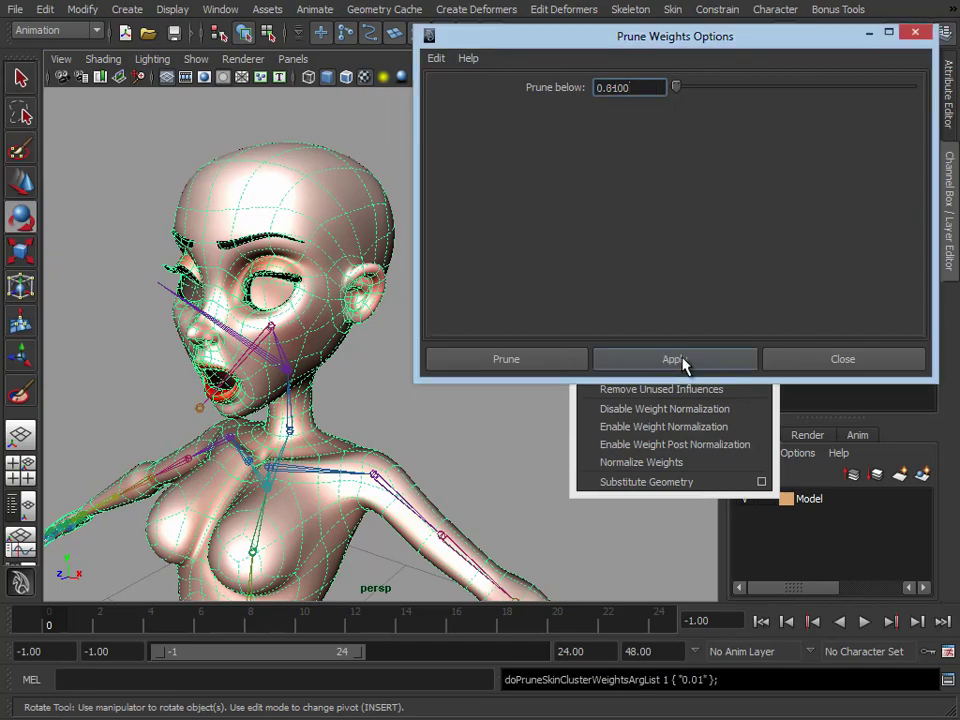
# Rotate the Jaw joint to about -26° in Z to check the mouth deformation after pruning
pyautogui.keyDown('alt'); pyautogui.moveTo(247, 376); pyautogui.dragTo(290, 370, button='right'); pyautogui.keyUp('alt')
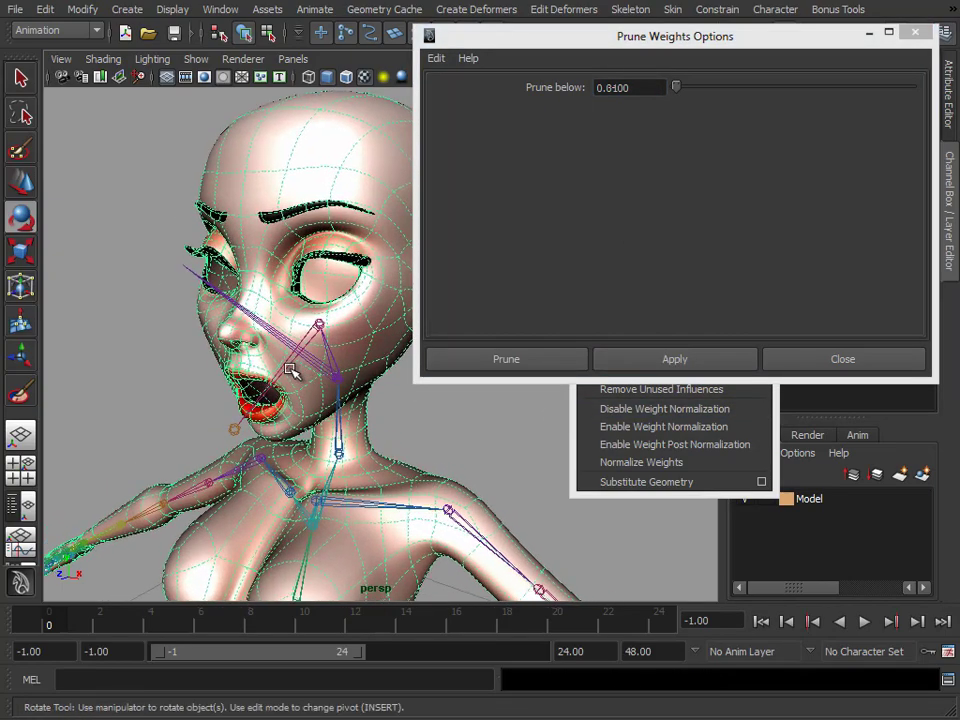
pyautogui.click(283, 370)
pyautogui.moveTo(257, 369); pyautogui.dragTo(262, 400)
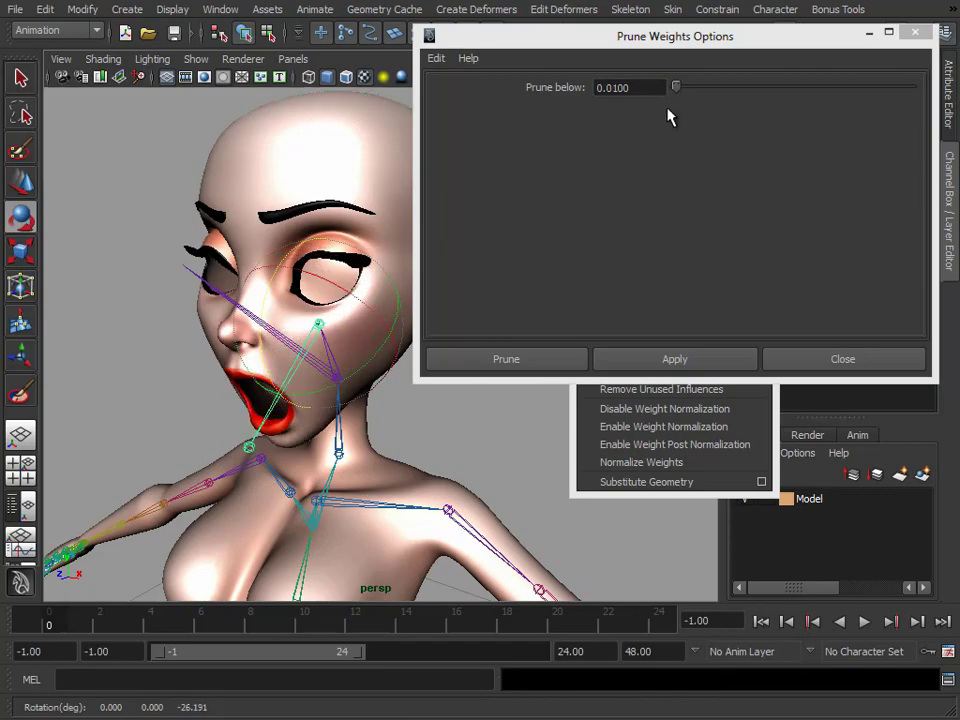
# Raise the prune threshold to 0.1 and prune the actress mesh's small skin weights
pyautogui.click(610, 87)
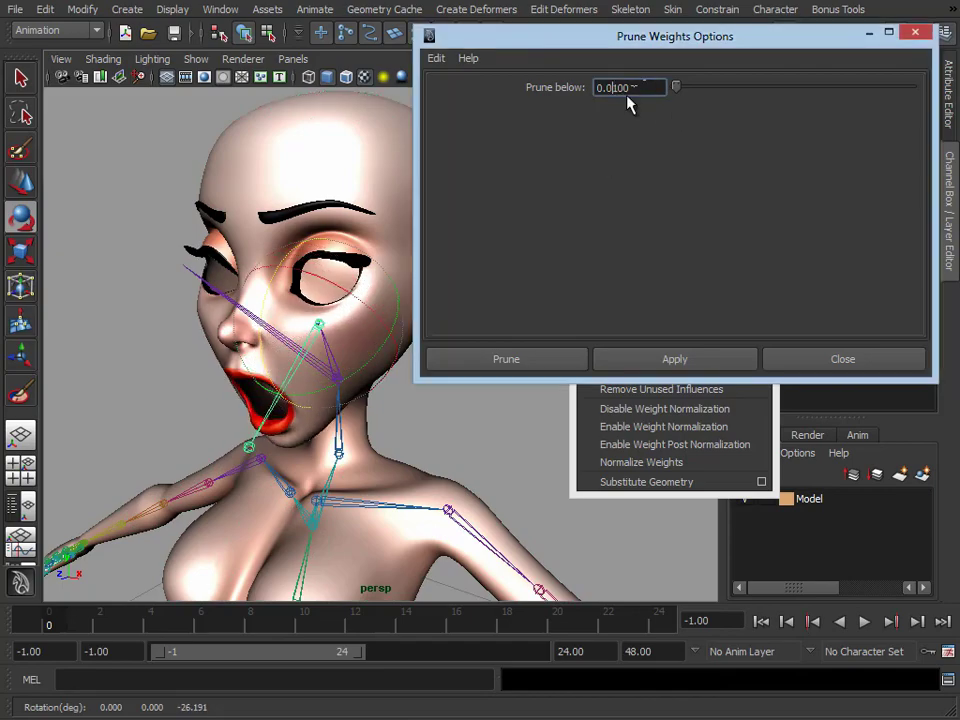
pyautogui.press('BackSpace')
pyautogui.press('Return')
pyautogui.click(686, 359)
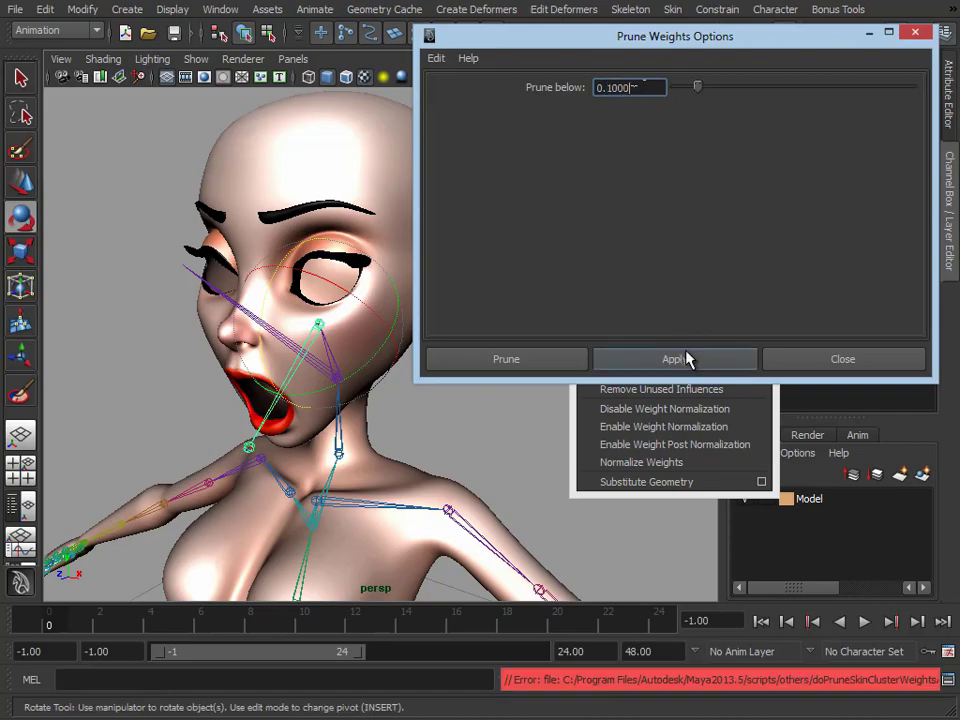
pyautogui.click(381, 454)
pyautogui.click(664, 366)
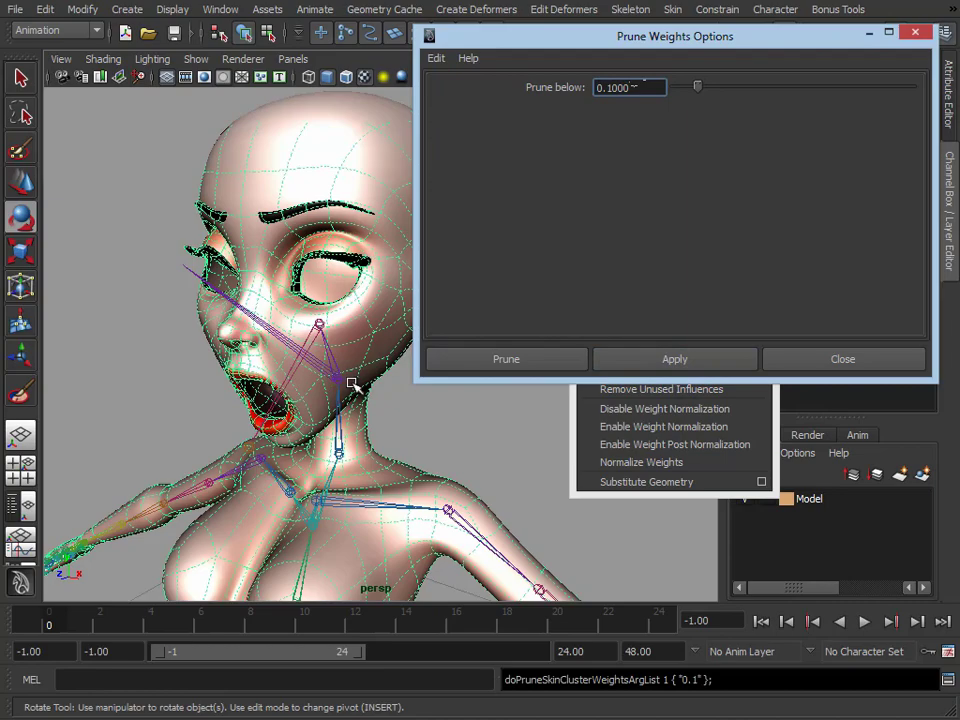
# Rotate the Jaw joint to about -9° in Z to check the mouth, and close the prune options
pyautogui.click(425, 440)
pyautogui.click(291, 373)
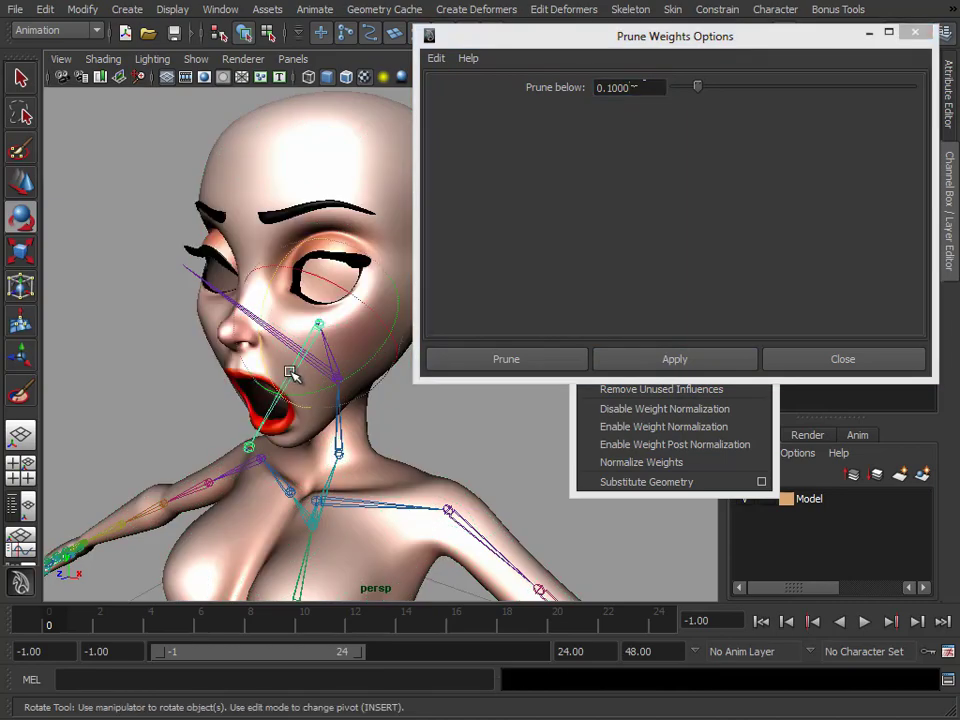
pyautogui.moveTo(259, 365); pyautogui.dragTo(183, 302)
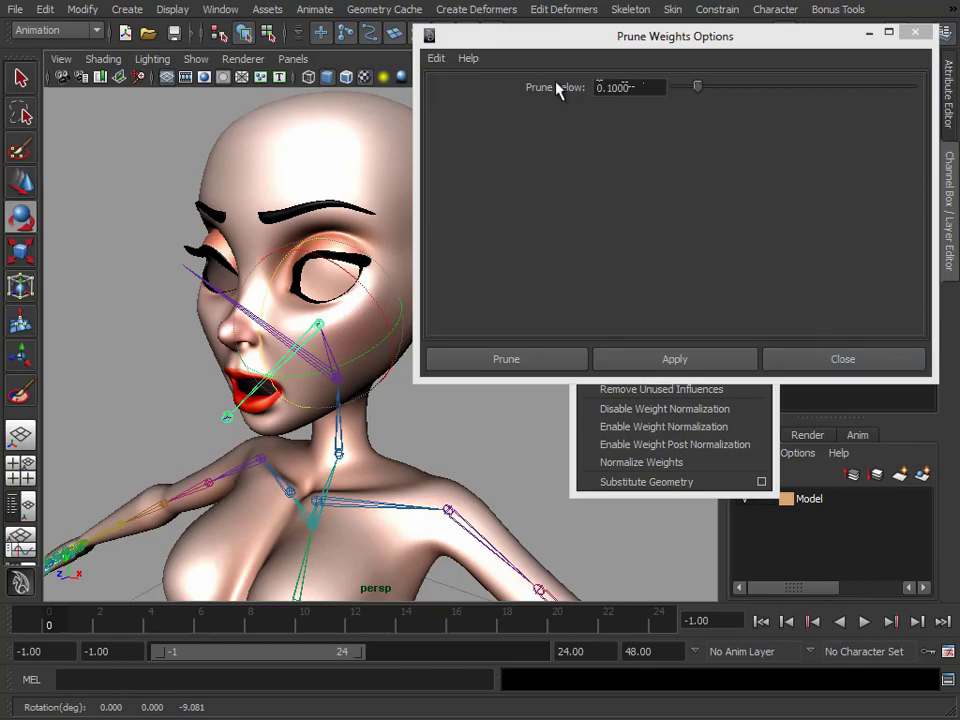
pyautogui.click(855, 363)
# Examine the character's head and upper body from several angles with the mouth partly open
pyautogui.keyDown('alt'); pyautogui.moveTo(306, 352); pyautogui.dragTo(332, 347); pyautogui.keyUp('alt')
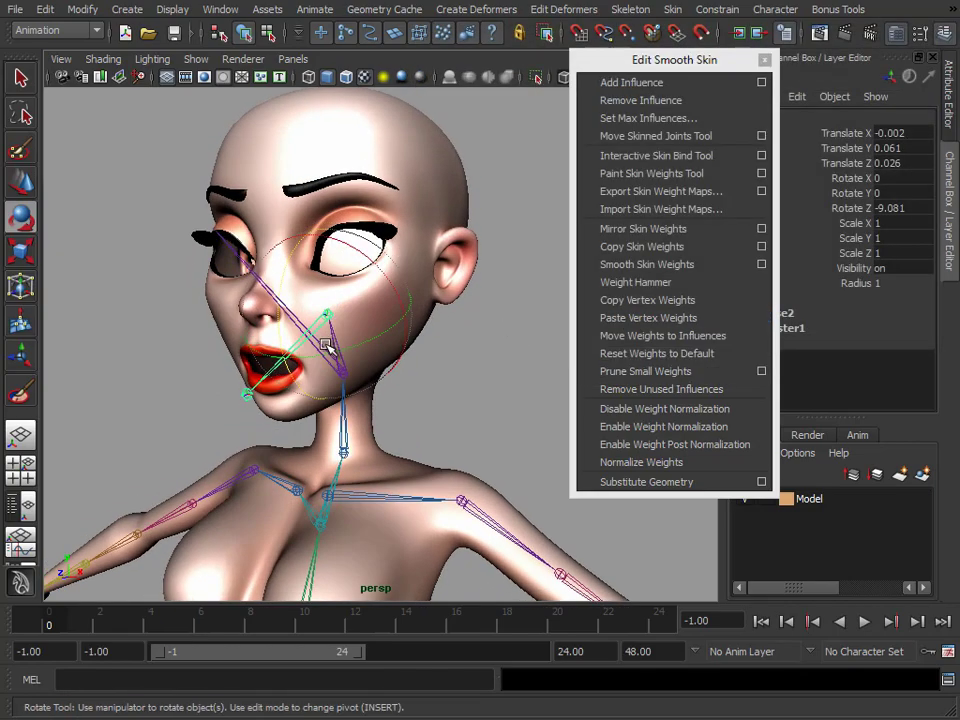
pyautogui.keyDown('alt'); pyautogui.moveTo(332, 347); pyautogui.dragTo(372, 345, button='middle'); pyautogui.keyUp('alt')
pyautogui.keyDown('alt'); pyautogui.moveTo(372, 345); pyautogui.dragTo(391, 314, button='right'); pyautogui.keyUp('alt')
pyautogui.keyDown('alt'); pyautogui.moveTo(430, 310); pyautogui.dragTo(413, 342, button='middle'); pyautogui.keyUp('alt')
pyautogui.keyDown('alt'); pyautogui.moveTo(454, 396); pyautogui.dragTo(349, 300, button='right'); pyautogui.keyUp('alt')
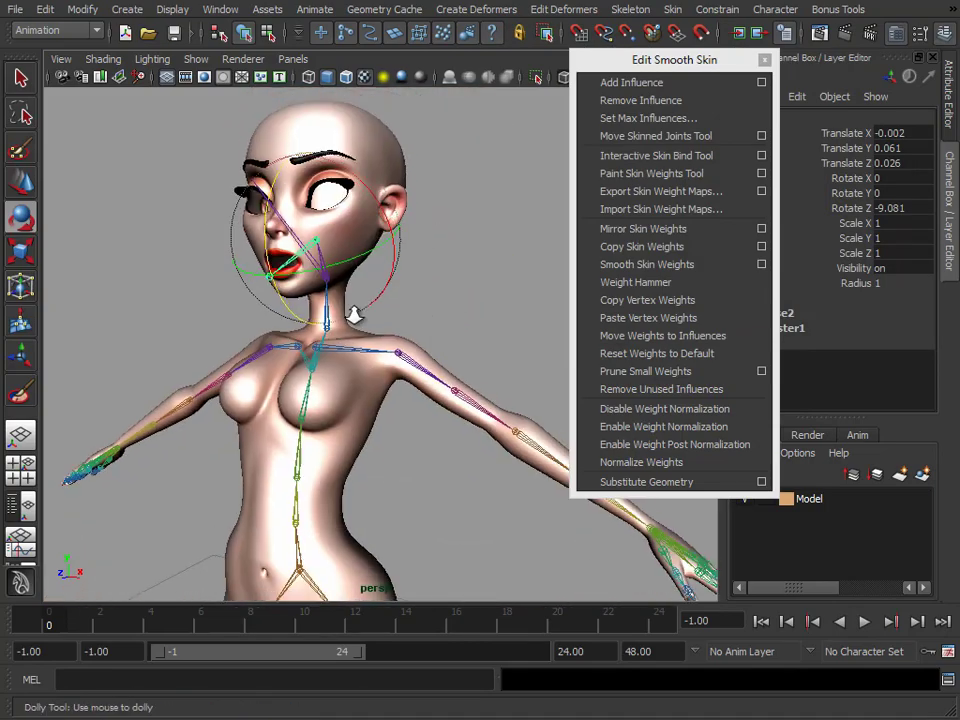
pyautogui.keyDown('alt'); pyautogui.moveTo(349, 300); pyautogui.dragTo(348, 376); pyautogui.keyUp('alt')
pyautogui.keyDown('alt'); pyautogui.moveTo(318, 345); pyautogui.dragTo(420, 268, button='right'); pyautogui.keyUp('alt')
pyautogui.keyDown('alt'); pyautogui.moveTo(420, 268); pyautogui.dragTo(431, 304, button='middle'); pyautogui.keyUp('alt')
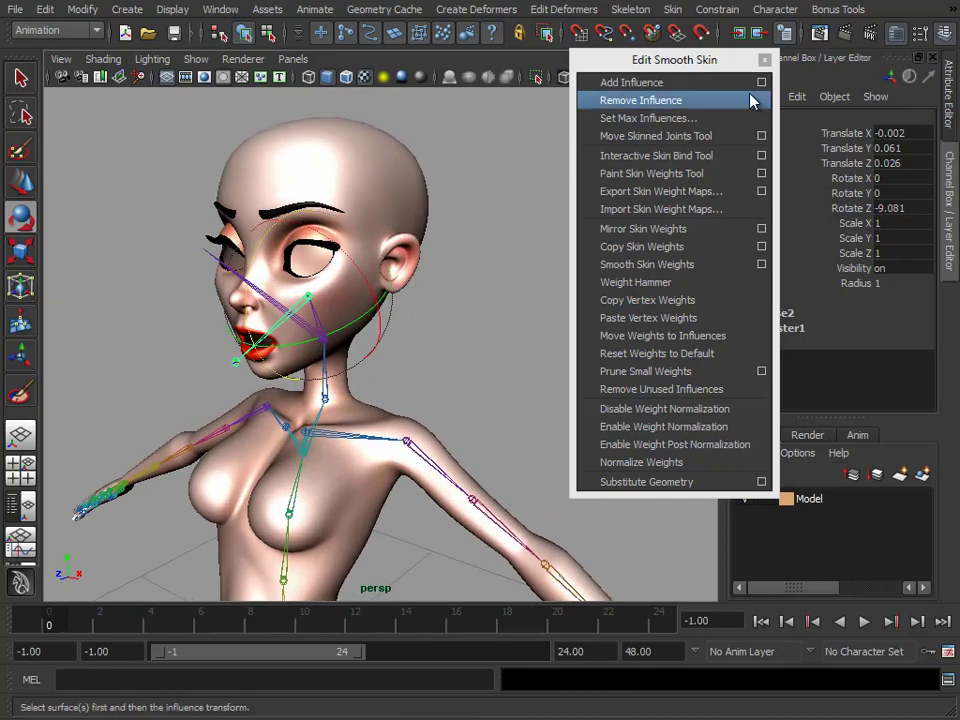
# Close the Edit Smooth Skin window and bring the whole character into view
pyautogui.click(764, 60)
pyautogui.keyDown('alt'); pyautogui.moveTo(497, 297); pyautogui.dragTo(486, 268); pyautogui.keyUp('alt')
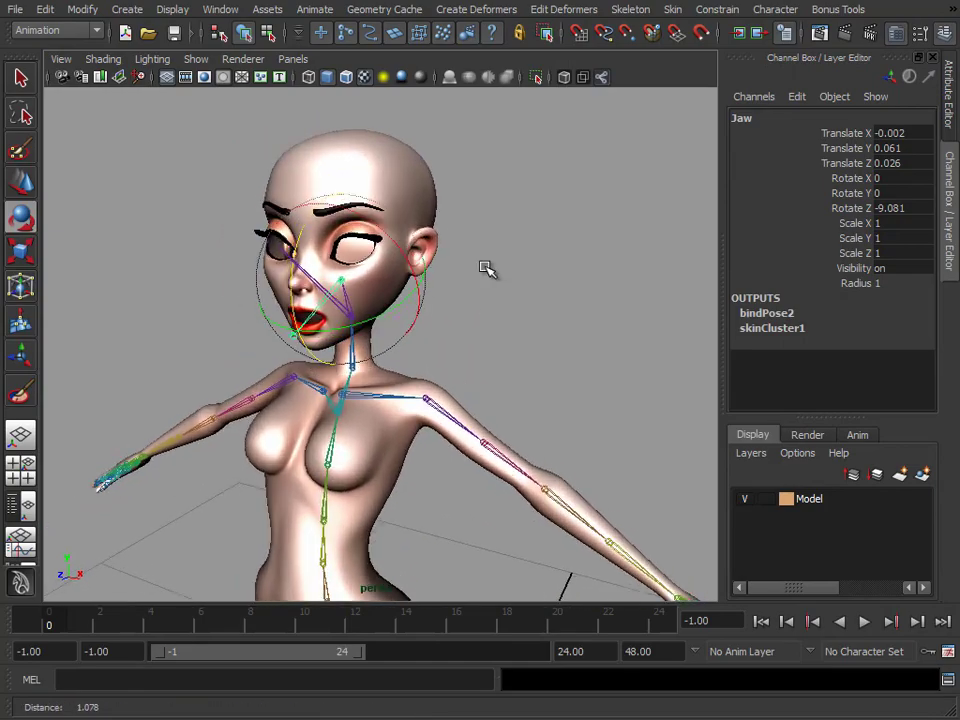
pyautogui.keyDown('alt'); pyautogui.moveTo(500, 314); pyautogui.dragTo(405, 503, button='right'); pyautogui.keyUp('alt')
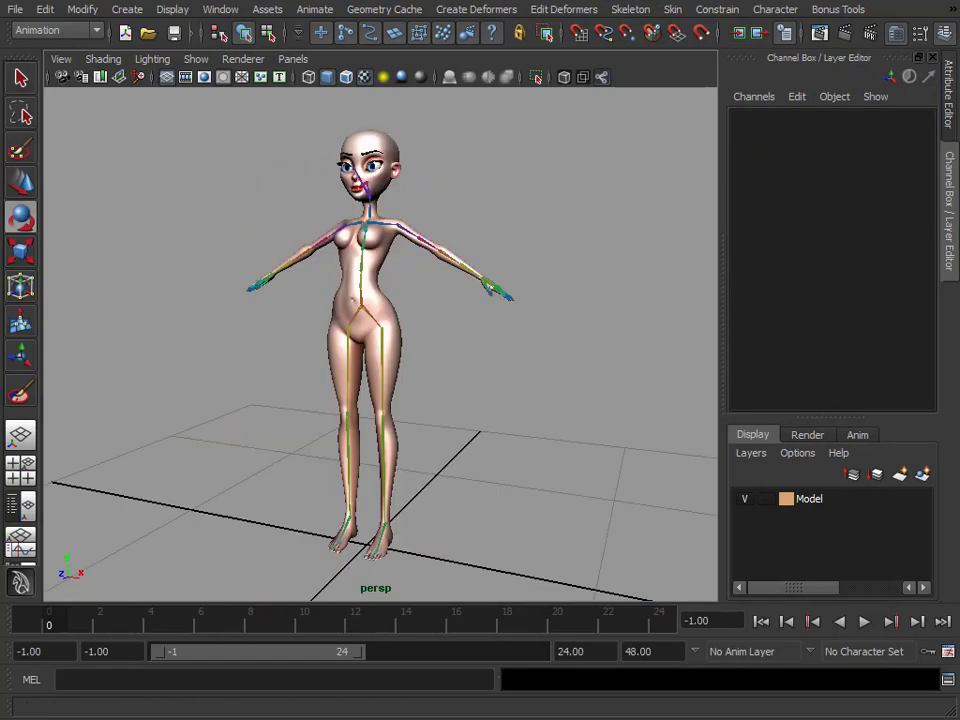
# Rotate the Jaw joint about -21° in Z to test the mouth deformation, and undo the rotation
pyautogui.keyDown('alt'); pyautogui.moveTo(334, 268); pyautogui.dragTo(346, 394, button='middle'); pyautogui.keyUp('alt')
pyautogui.keyDown('alt'); pyautogui.moveTo(346, 390); pyautogui.dragTo(705, 373, button='right'); pyautogui.keyUp('alt')
pyautogui.keyDown('alt'); pyautogui.moveTo(457, 150); pyautogui.dragTo(500, 364, button='middle'); pyautogui.keyUp('alt')
pyautogui.keyDown('alt'); pyautogui.moveTo(500, 364); pyautogui.dragTo(400, 380, button='right'); pyautogui.keyUp('alt')
pyautogui.keyDown('alt'); pyautogui.moveTo(494, 388); pyautogui.dragTo(400, 213); pyautogui.keyUp('alt')
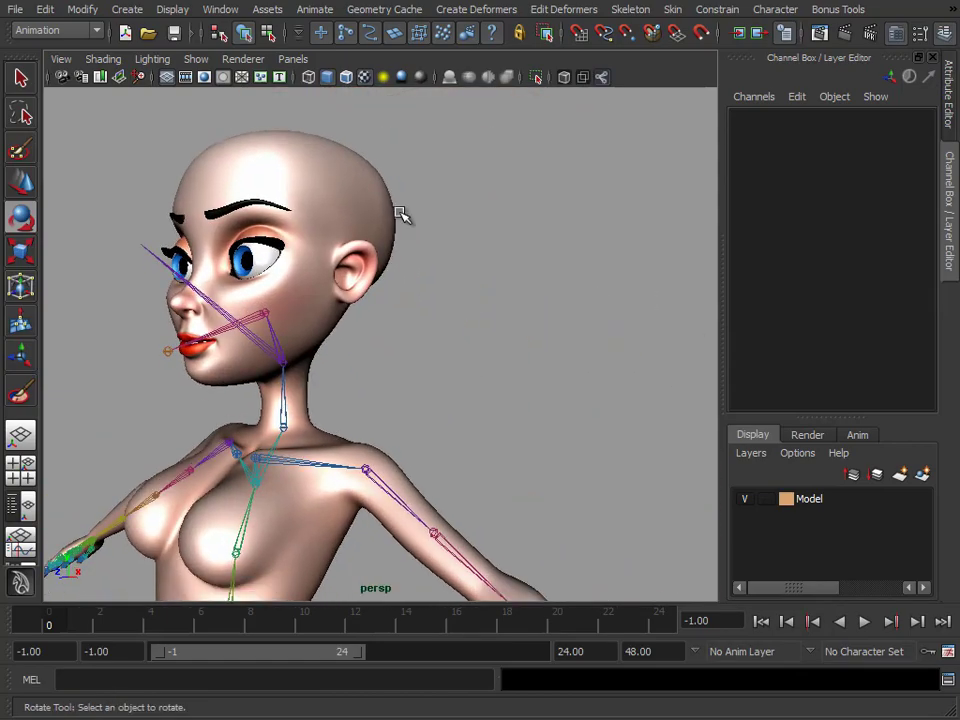
pyautogui.keyDown('alt'); pyautogui.moveTo(435, 427); pyautogui.dragTo(490, 390); pyautogui.keyUp('alt')
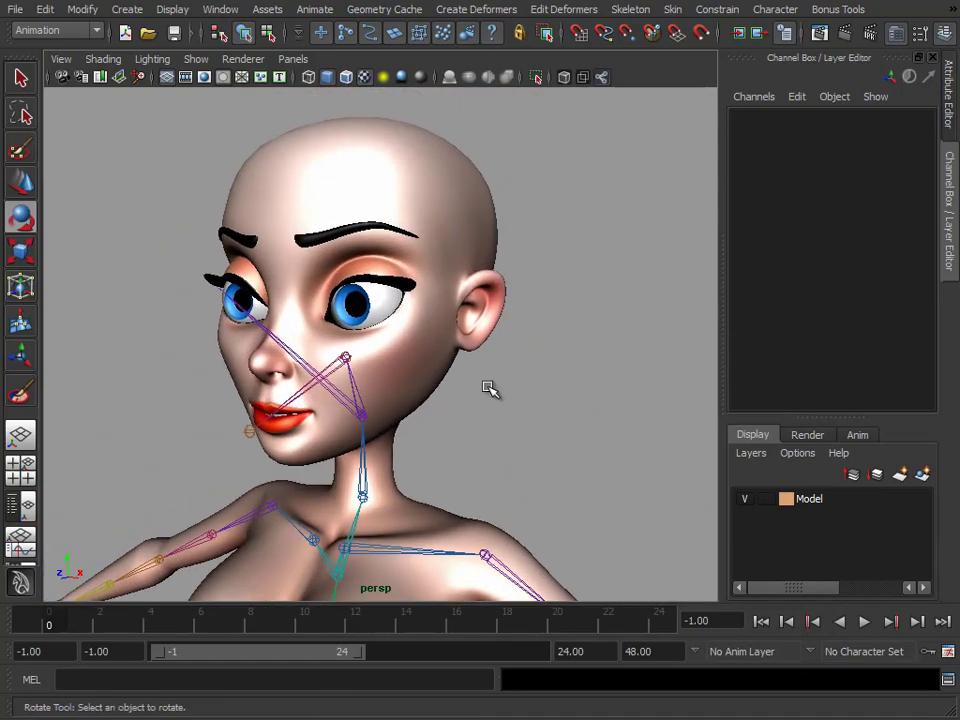
pyautogui.click(333, 366)
pyautogui.moveTo(300, 332); pyautogui.dragTo(285, 356)
pyautogui.hotkey('ctrl', 'z')
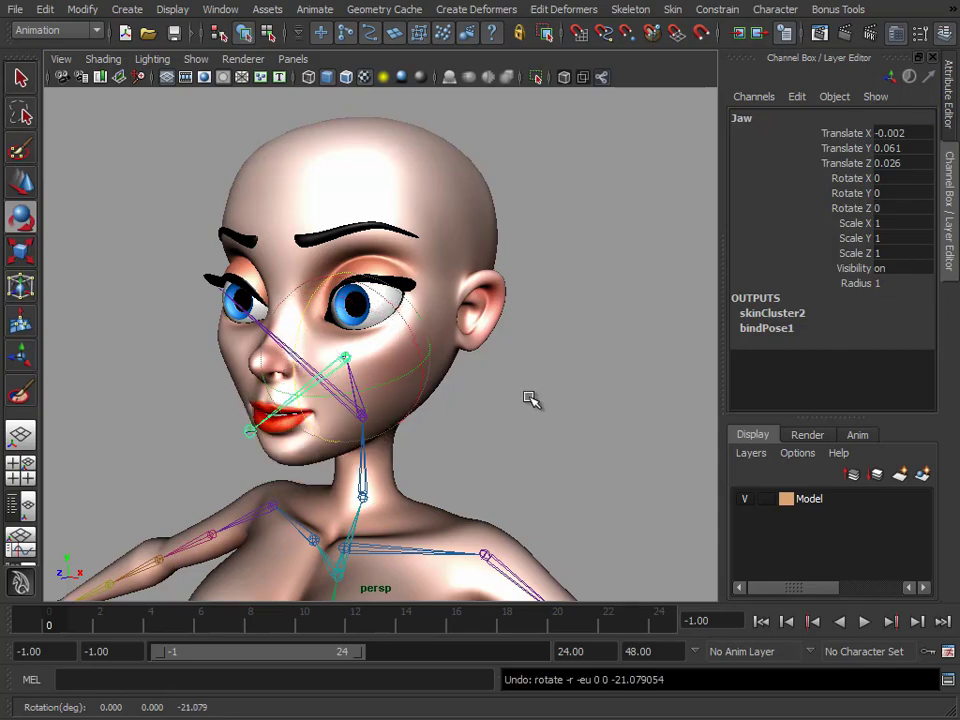
# Rotate the Head joint slightly to test how the whole head follows it, undo the rotation and deselect the joint
pyautogui.keyDown('alt'); pyautogui.moveTo(532, 399); pyautogui.dragTo(474, 417); pyautogui.keyUp('alt')
pyautogui.click(474, 417)
pyautogui.click(323, 377)
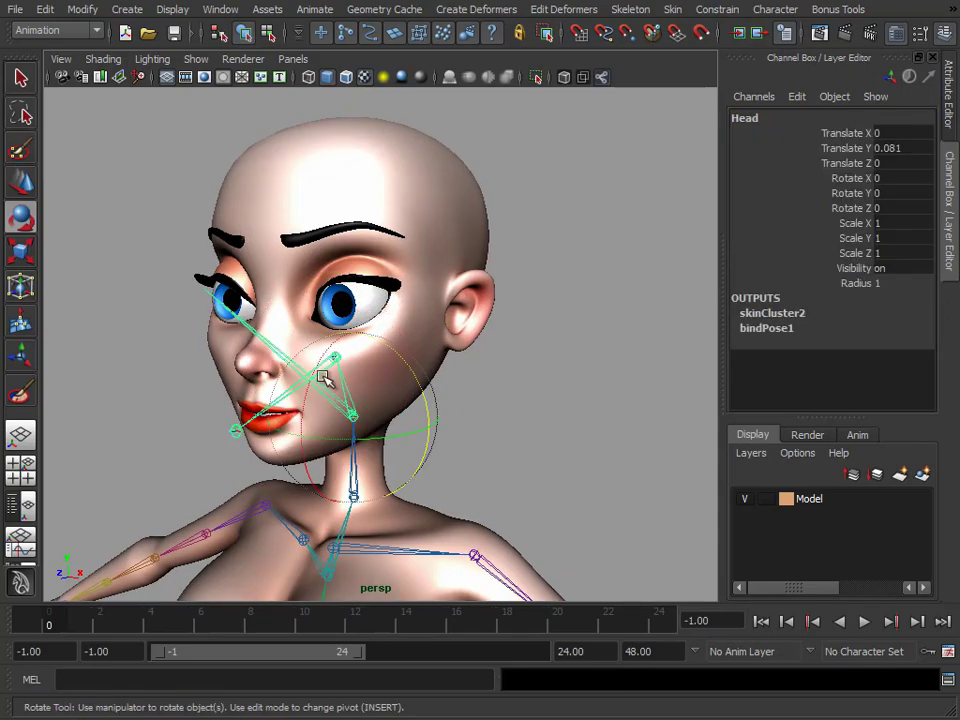
pyautogui.moveTo(315, 373)
pyautogui.mouseDown()
pyautogui.moveTo(326, 354)
pyautogui.moveTo(313, 366)
pyautogui.mouseUp()
pyautogui.hotkey('ctrl', 'z')
pyautogui.click(606, 441)
# Rotate the L_Shoulder joint about -31° in Z to test the arm deformation, undo the rotation and deselect the joint
pyautogui.keyDown('alt'); pyautogui.moveTo(606, 441); pyautogui.dragTo(430, 462, button='right'); pyautogui.keyUp('alt')
pyautogui.keyDown('alt'); pyautogui.moveTo(458, 500); pyautogui.dragTo(484, 296, button='middle'); pyautogui.keyUp('alt')
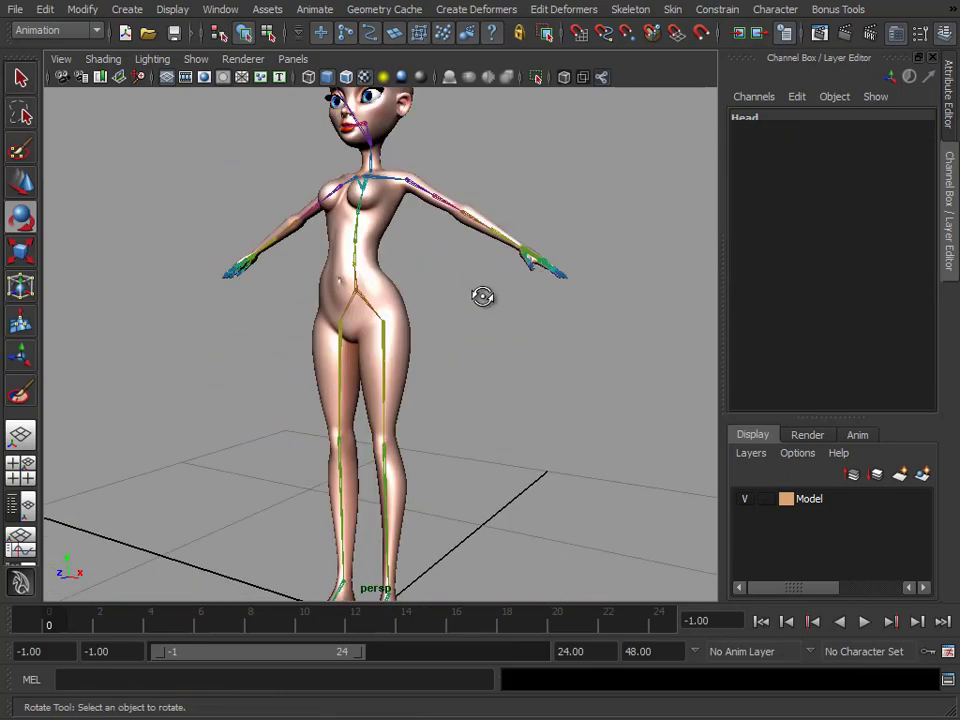
pyautogui.keyDown('alt'); pyautogui.moveTo(484, 296); pyautogui.dragTo(540, 345); pyautogui.keyUp('alt')
pyautogui.moveTo(540, 345)
pyautogui.keyDown('alt'); pyautogui.mouseDown(button='right')
pyautogui.moveTo(509, 364)
pyautogui.moveTo(540, 370)
pyautogui.mouseUp(button='right'); pyautogui.keyUp('alt')
pyautogui.click(437, 286)
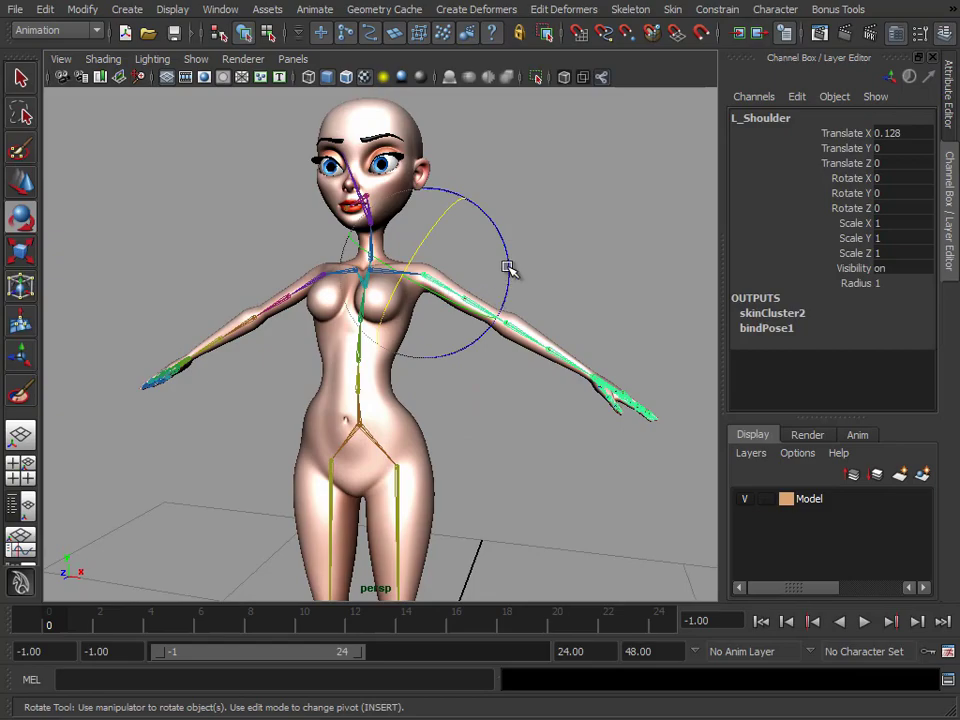
pyautogui.moveTo(508, 268); pyautogui.dragTo(506, 316)
pyautogui.hotkey('ctrl', 'z')
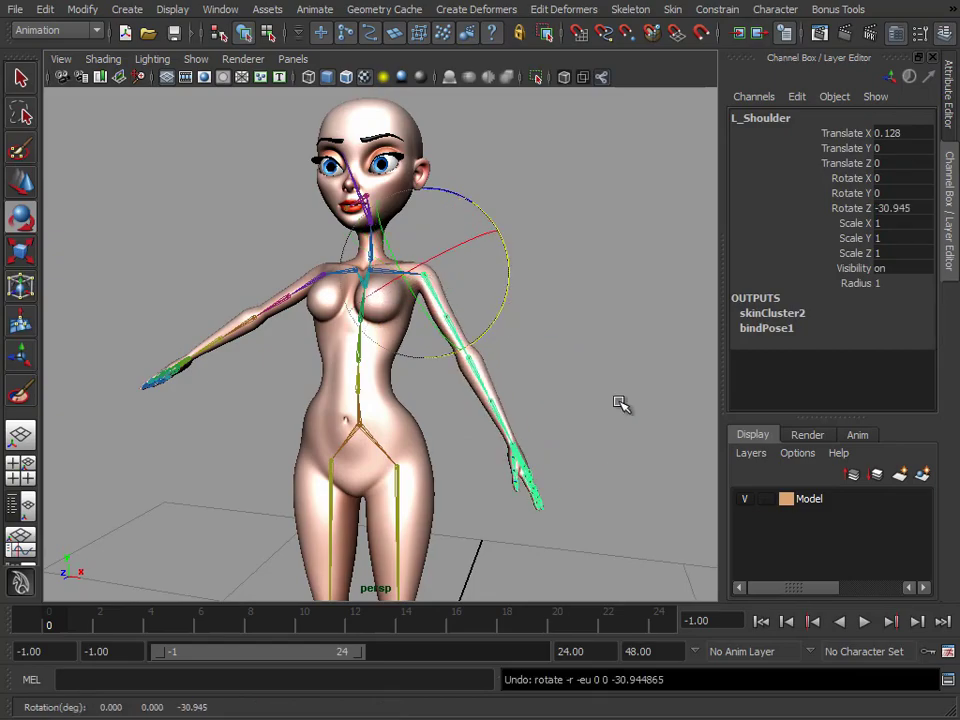
pyautogui.click(589, 274)
# Rotate the character's left thigh joint slightly to test the leg deformation, undo the rotation and deselect the joint
pyautogui.keyDown('alt'); pyautogui.moveTo(589, 274); pyautogui.dragTo(397, 313, button='right'); pyautogui.keyUp('alt')
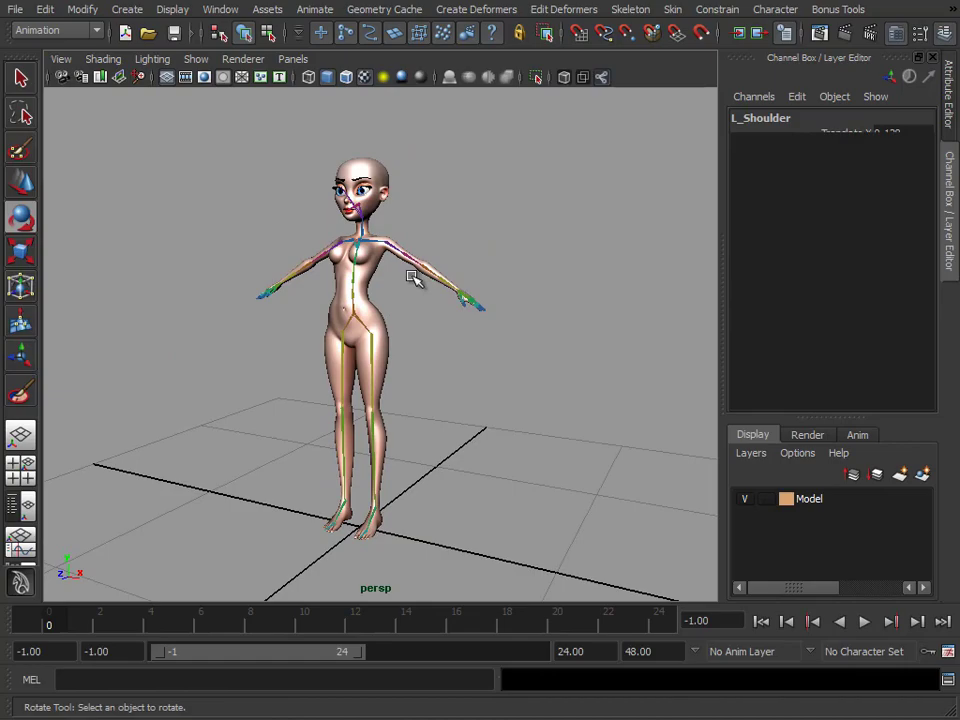
pyautogui.keyDown('alt'); pyautogui.moveTo(373, 437); pyautogui.dragTo(380, 373, button='middle'); pyautogui.keyUp('alt')
pyautogui.keyDown('alt'); pyautogui.moveTo(380, 373); pyautogui.dragTo(410, 370, button='right'); pyautogui.keyUp('alt')
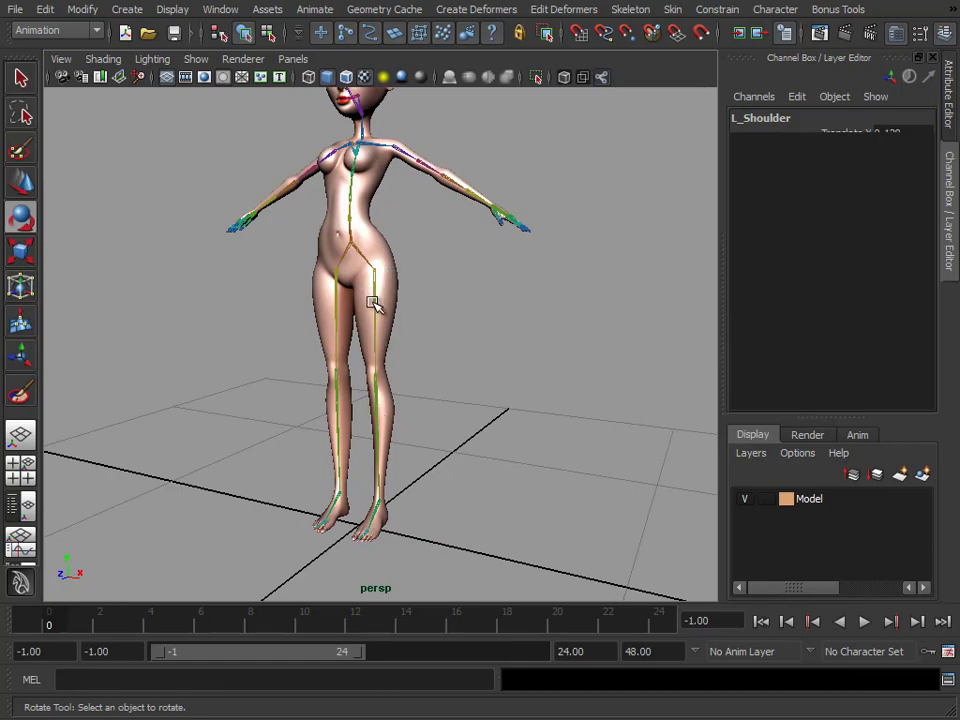
pyautogui.click(373, 303)
pyautogui.moveTo(320, 289)
pyautogui.mouseDown()
pyautogui.moveTo(328, 268)
pyautogui.moveTo(331, 292)
pyautogui.mouseUp()
pyautogui.hotkey('ctrl', 'z')
pyautogui.click(509, 328)
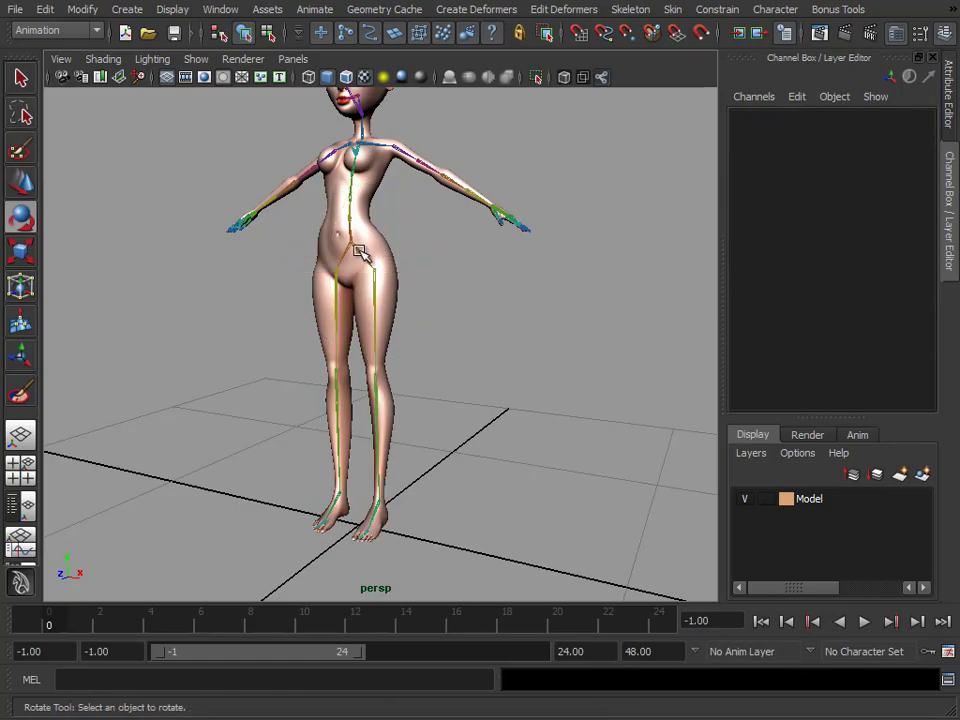
# Move the Root joint down about 0.386 in Y to test that the whole body follows, and undo the move
pyautogui.click(358, 250)
pyautogui.press('w')
pyautogui.moveTo(352, 178); pyautogui.dragTo(347, 454)
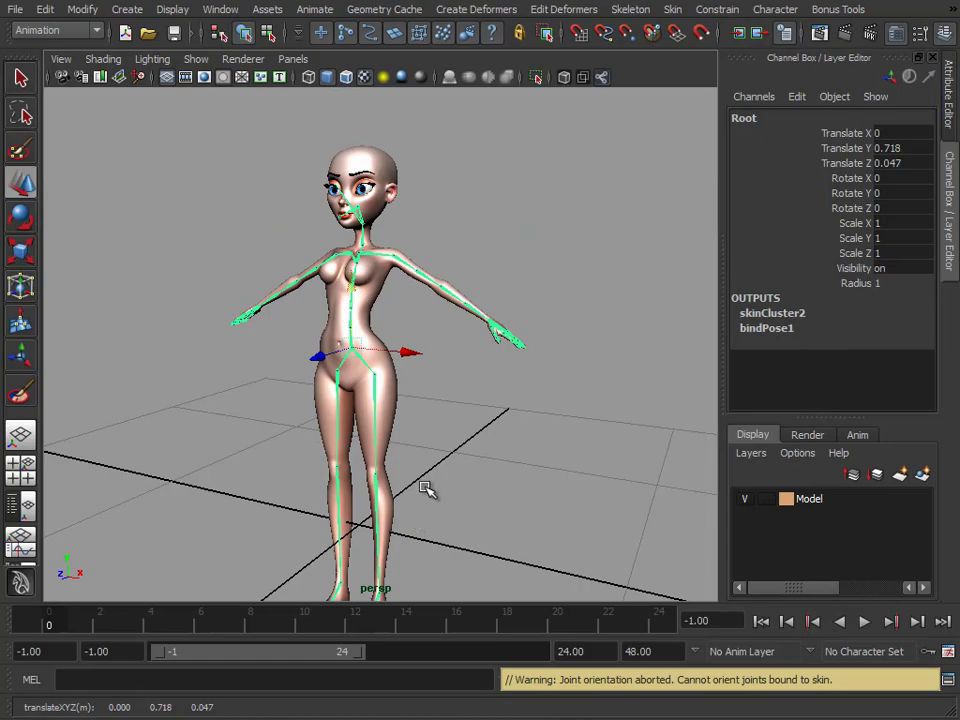
pyautogui.keyDown('alt'); pyautogui.moveTo(420, 509); pyautogui.dragTo(418, 454, button='middle'); pyautogui.keyUp('alt')
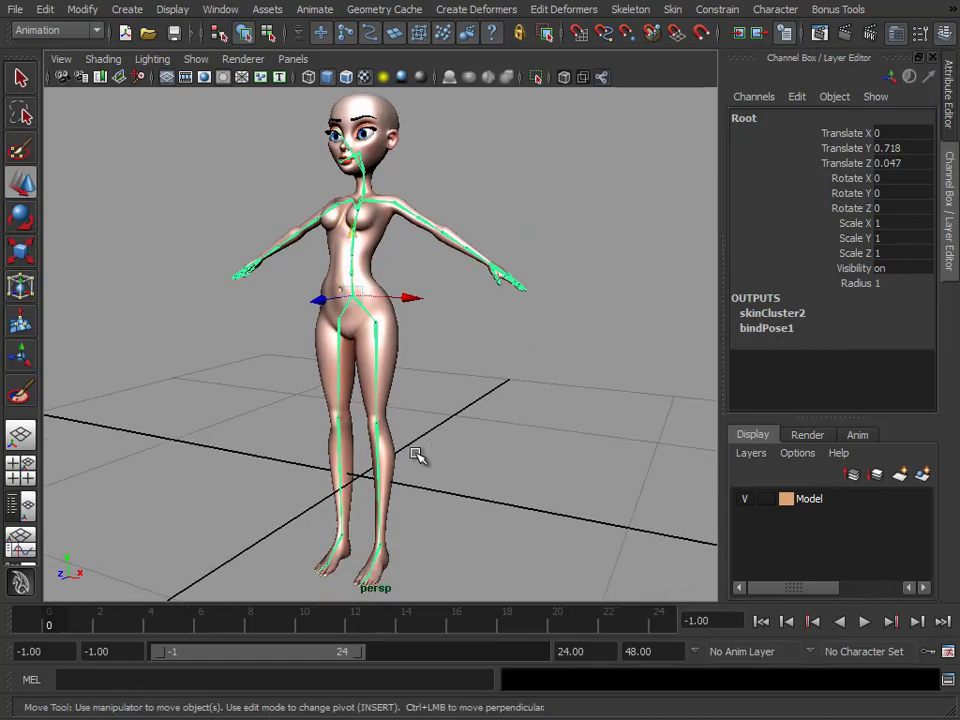
pyautogui.hotkey('ctrl', 'z')
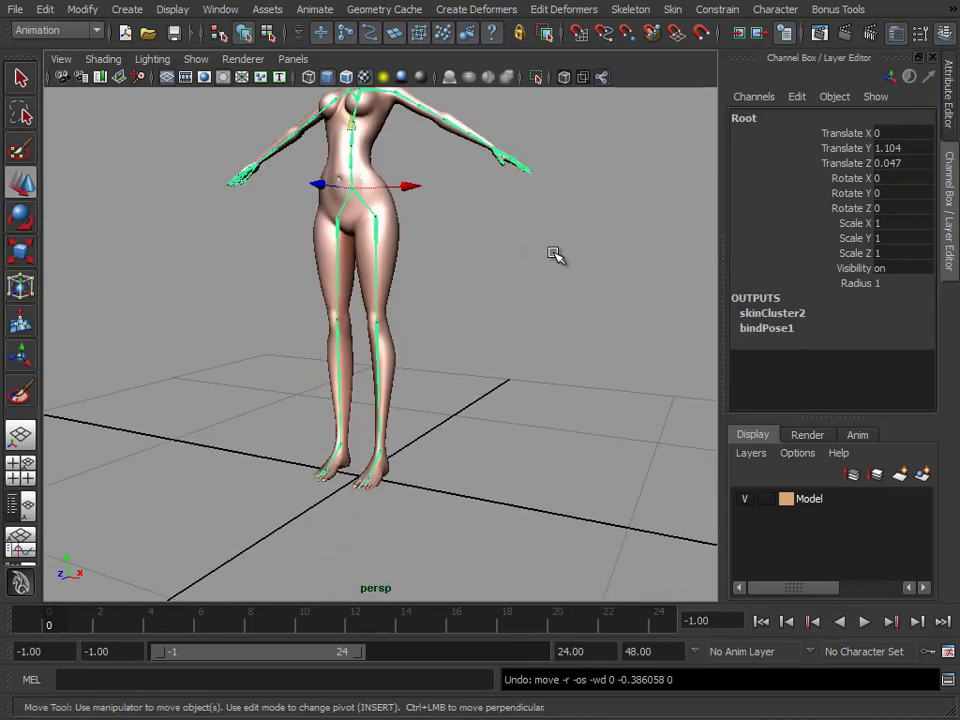
# Inspect the VDoll_Model mesh by selecting it with the full character in view, and clear the selection
pyautogui.keyDown('alt'); pyautogui.moveTo(554, 290); pyautogui.dragTo(551, 375, button='middle'); pyautogui.keyUp('alt')
pyautogui.moveTo(551, 375)
pyautogui.keyDown('alt'); pyautogui.mouseDown(button='right')
pyautogui.moveTo(499, 377)
pyautogui.moveTo(540, 386)
pyautogui.mouseUp(button='right'); pyautogui.keyUp('alt')
pyautogui.click(406, 180)
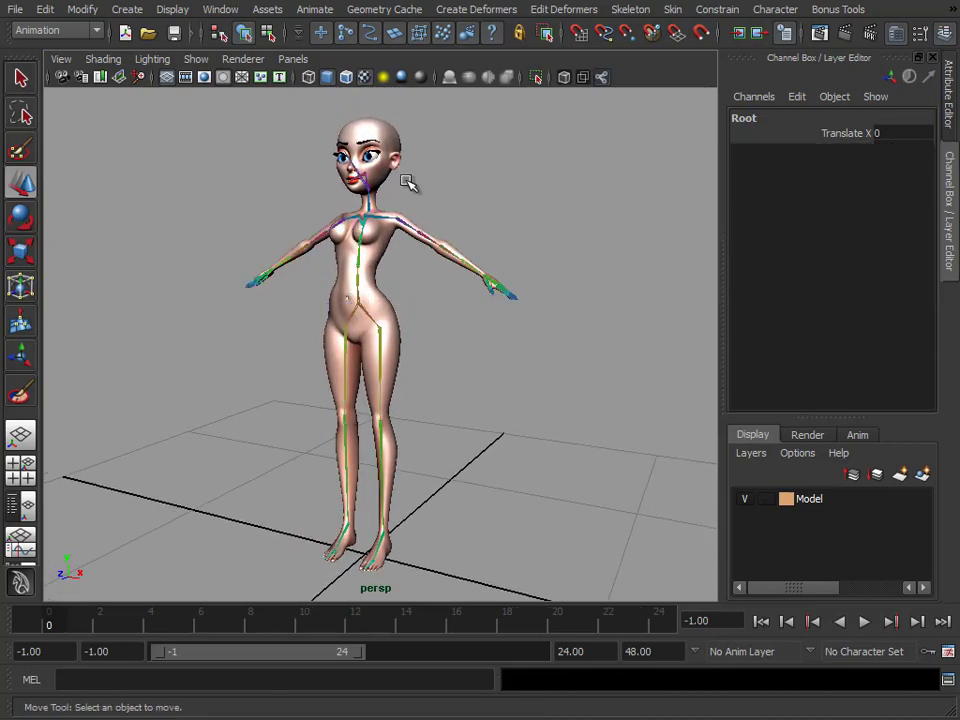
pyautogui.click(393, 302)
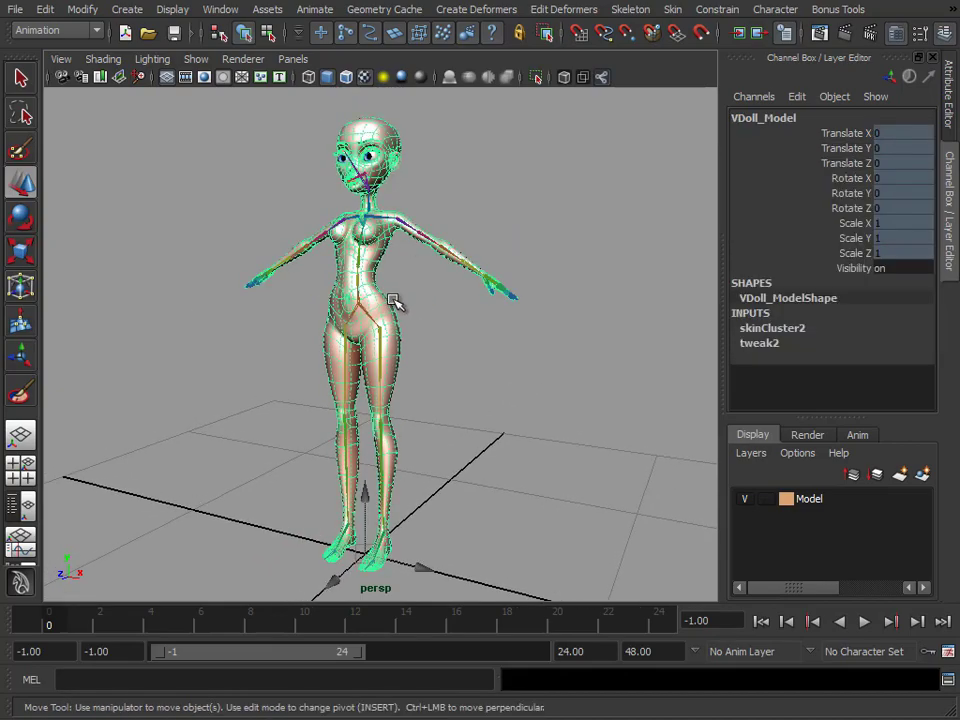
pyautogui.click(460, 147)
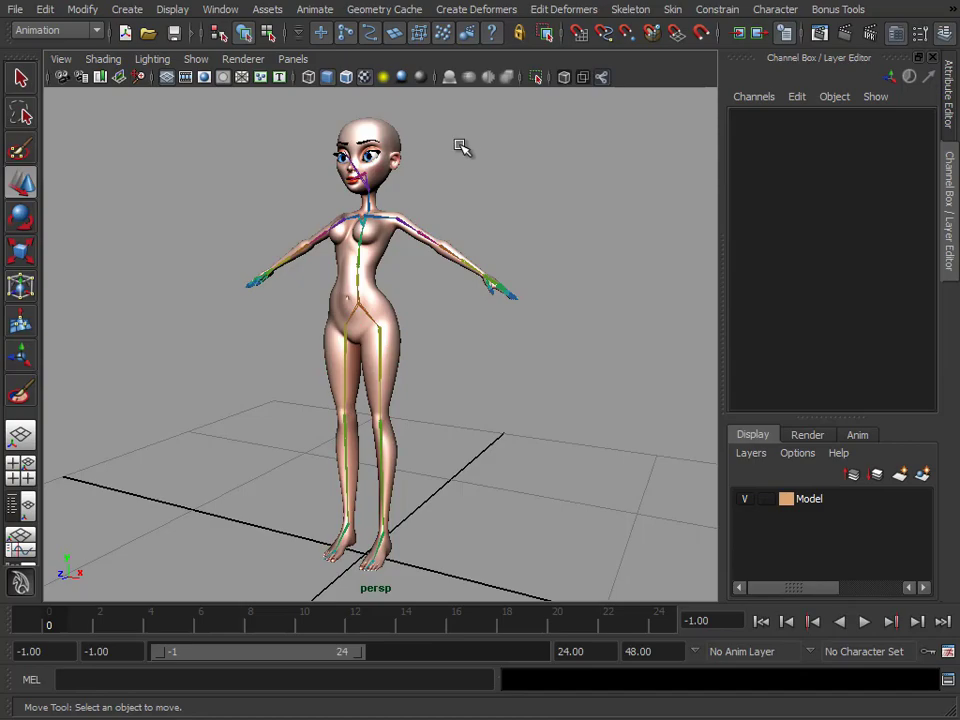